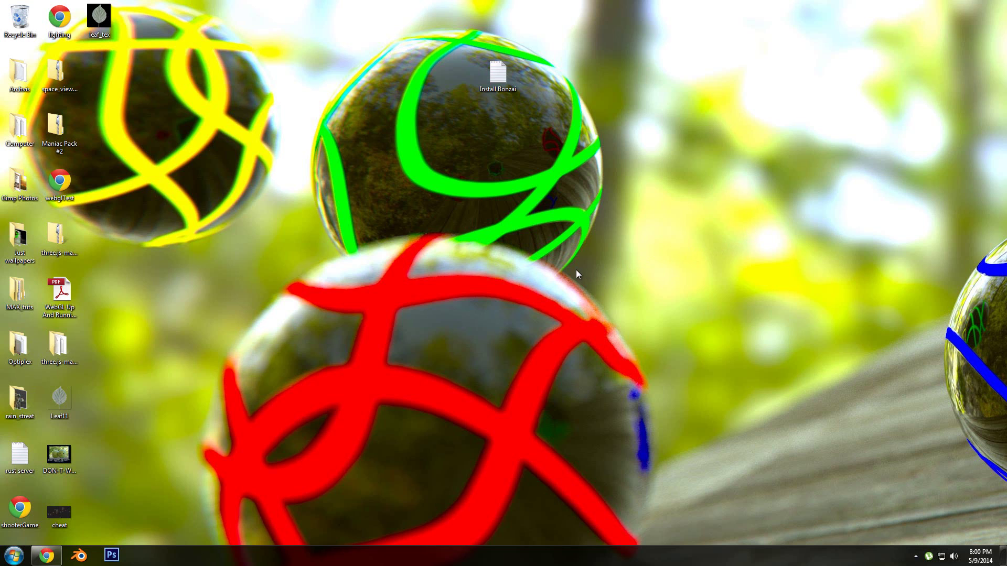
Drag-select a group of desktop icons, then clear the selection.
left_click_drag(284, 27, 609, 289)
left_click_drag(657, 309, 304, 19)
left_click(303, 20)
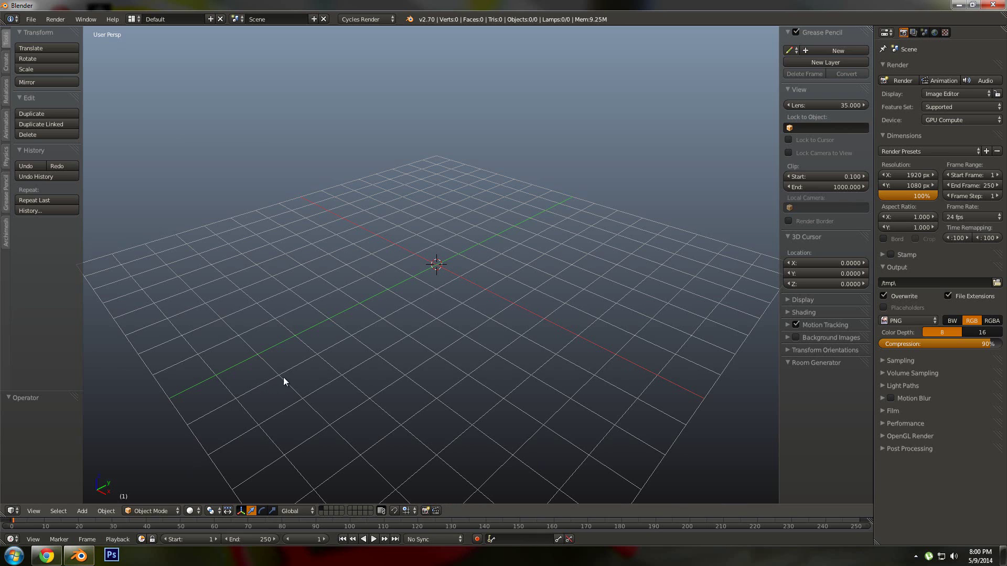
Add a plane to the scene and scale it to twice its size.
key("shift+a")
left_click(406, 288)
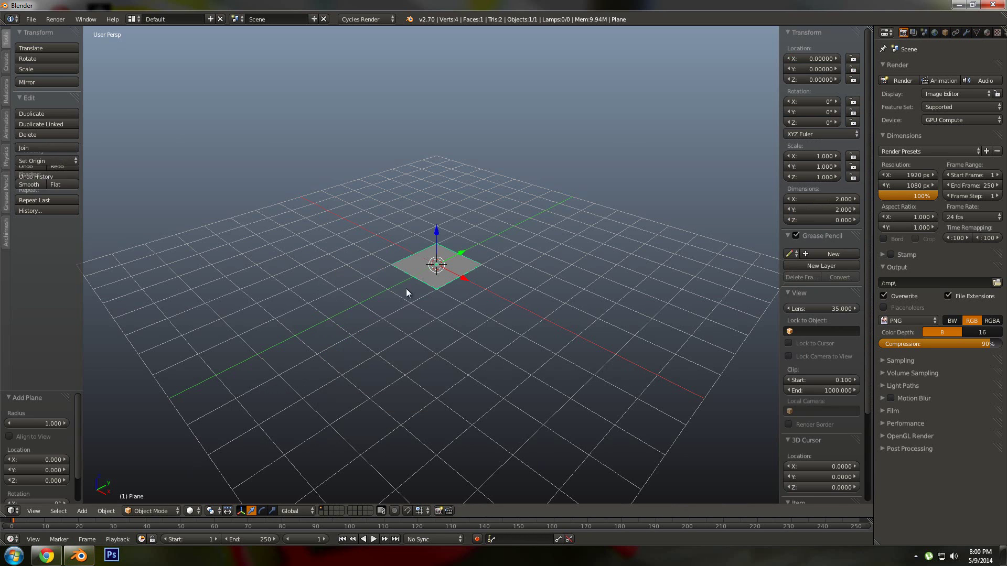
middle_click_drag(444, 313, 456, 321)
type("s2")
key("Return")
Add a second plane, raise it to Z 7.17 and scale it to 2.717.
key("shift+a")
mouse_move(451, 288)
left_click(499, 288)
key("g")
key("z")
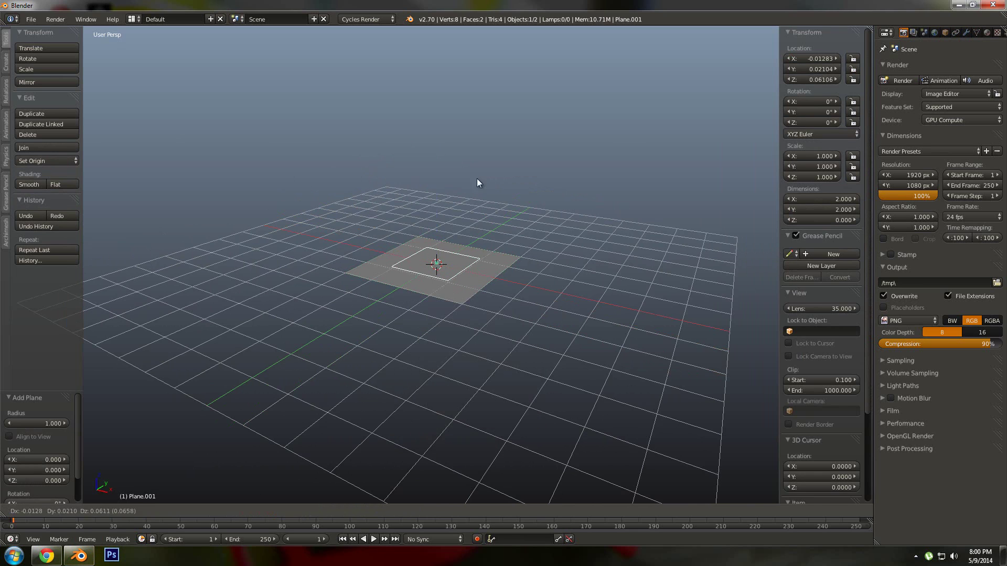
left_click(478, 70)
scroll(470, 237, "down", 3)
middle_click_drag(470, 237, 468, 188)
key("s")
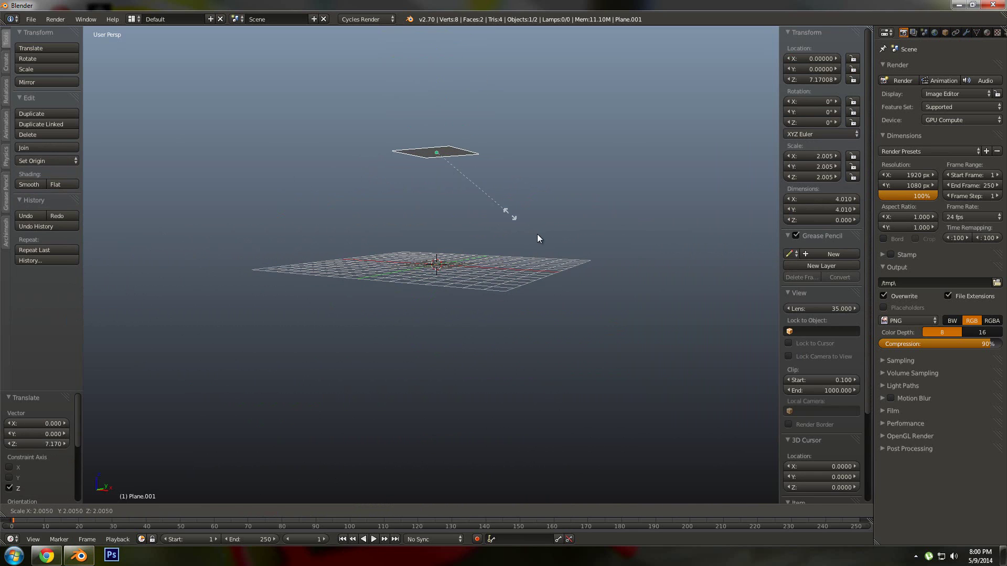
left_click(530, 241)
Give the raised plane a new material named 'light'.
middle_click_drag(489, 275, 427, 150)
scroll(455, 292, "up", 3)
right_click(451, 279)
scroll(451, 279, "down", 3)
right_click(428, 150)
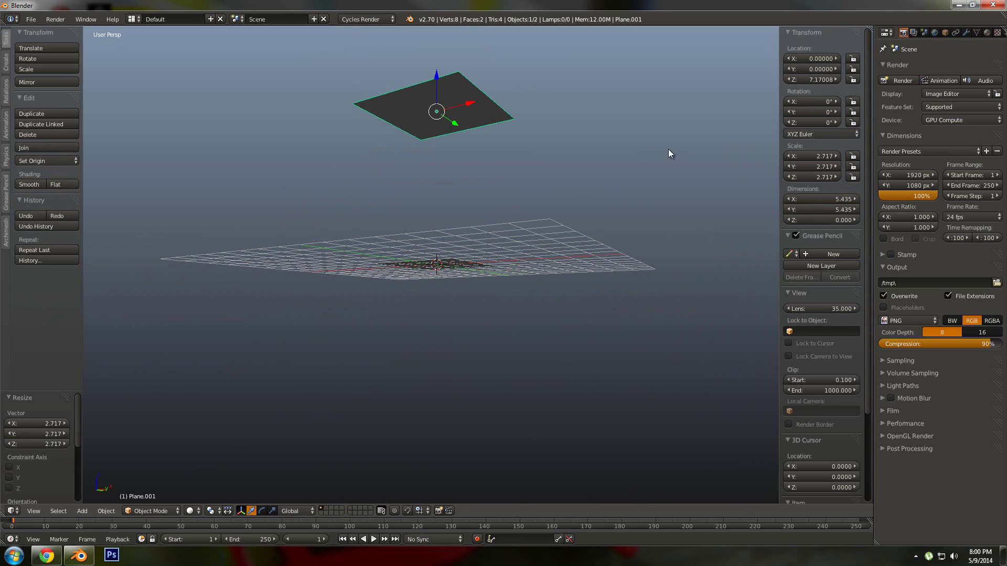
left_click(986, 32)
left_click(898, 99)
left_click(895, 101)
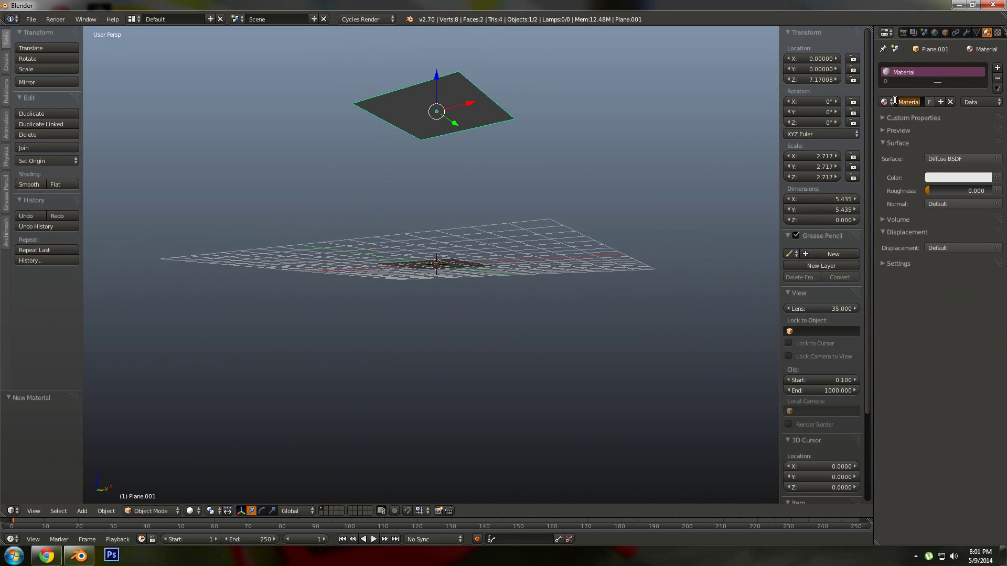
type("light")
key("Return")
Make the light material an Emission shader and preview the scene in Rendered shading.
left_click(939, 158)
left_click(848, 366)
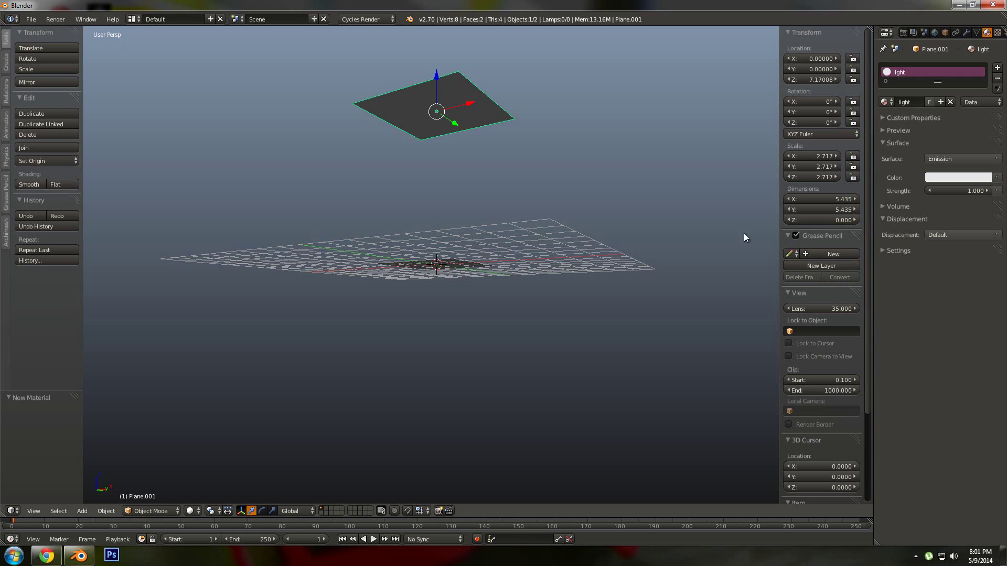
middle_click_drag(744, 233, 694, 214)
left_click(190, 511)
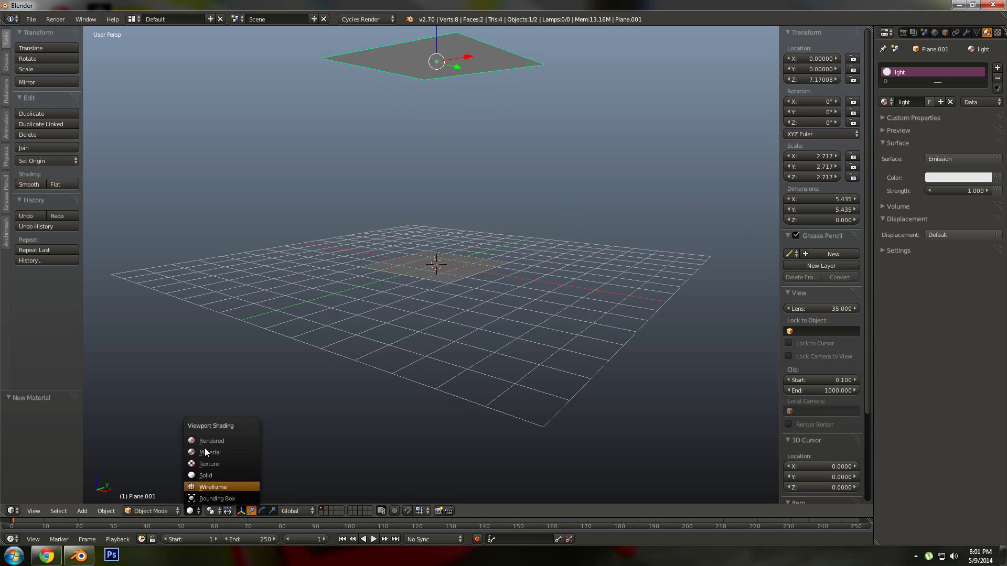
left_click(205, 441)
middle_click_drag(379, 347, 364, 240)
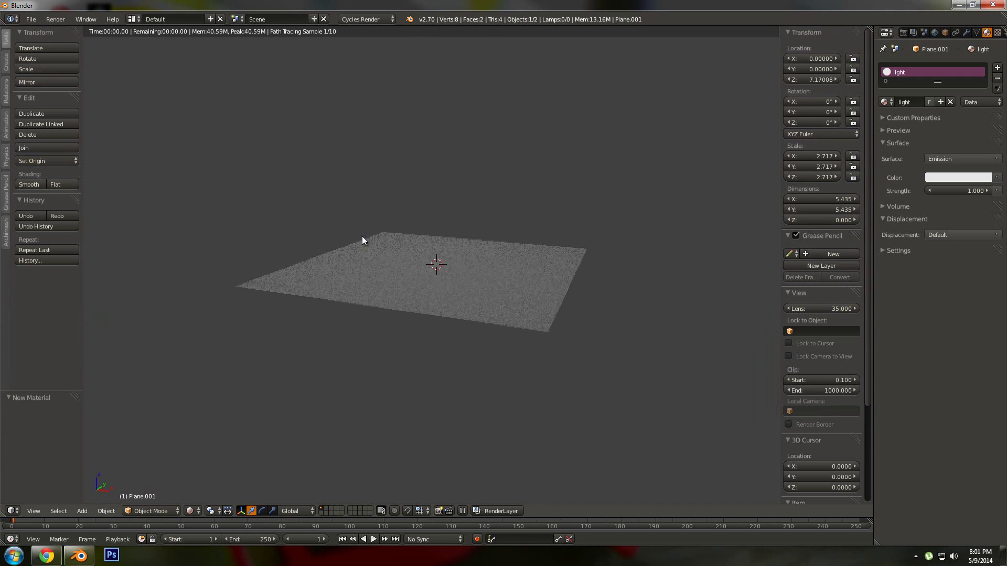
Return to Solid shading, select the ground plane, and turn the enlarged lower area into a Node Editor.
key("shift+z")
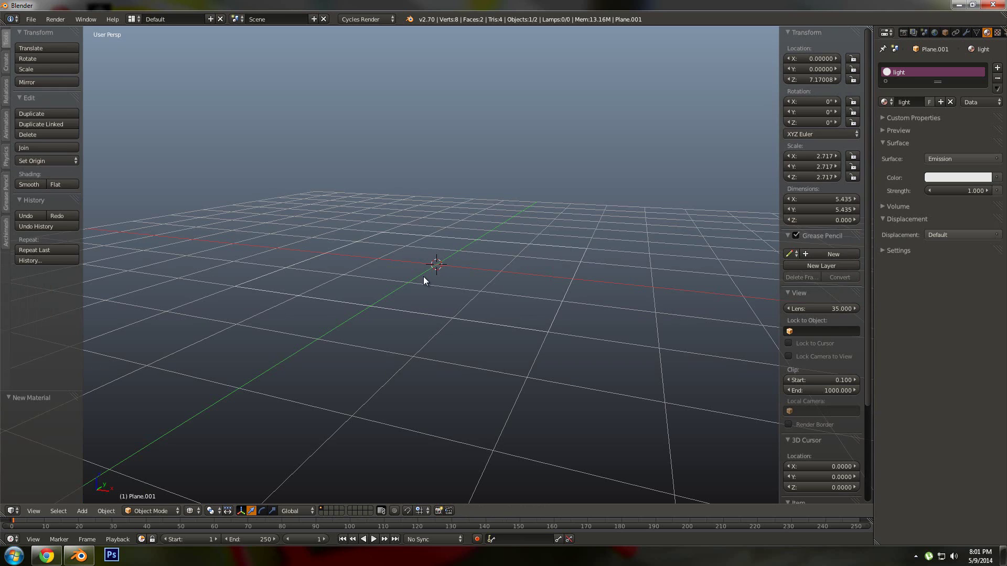
right_click(423, 276)
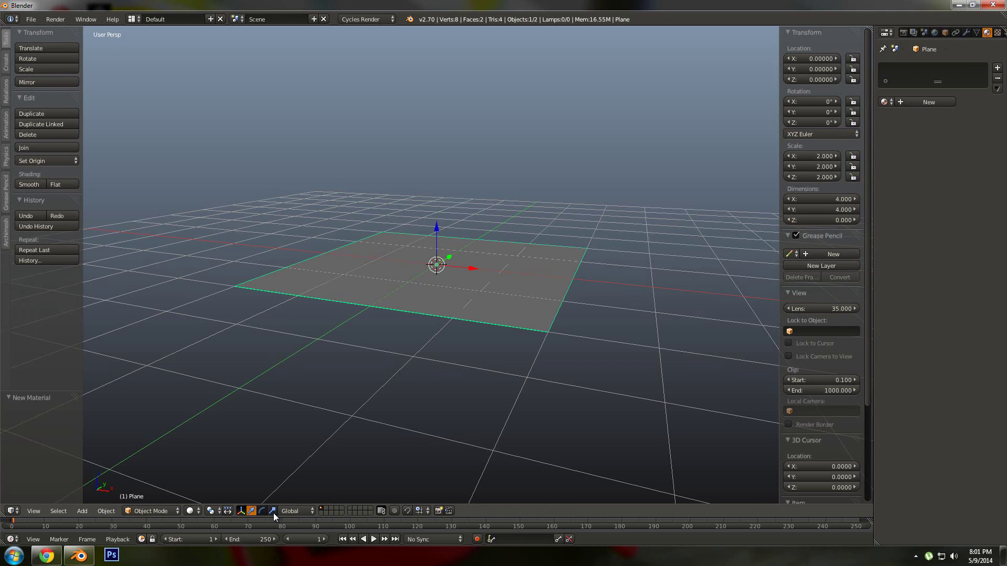
left_click_drag(273, 516, 283, 278)
left_click(10, 539)
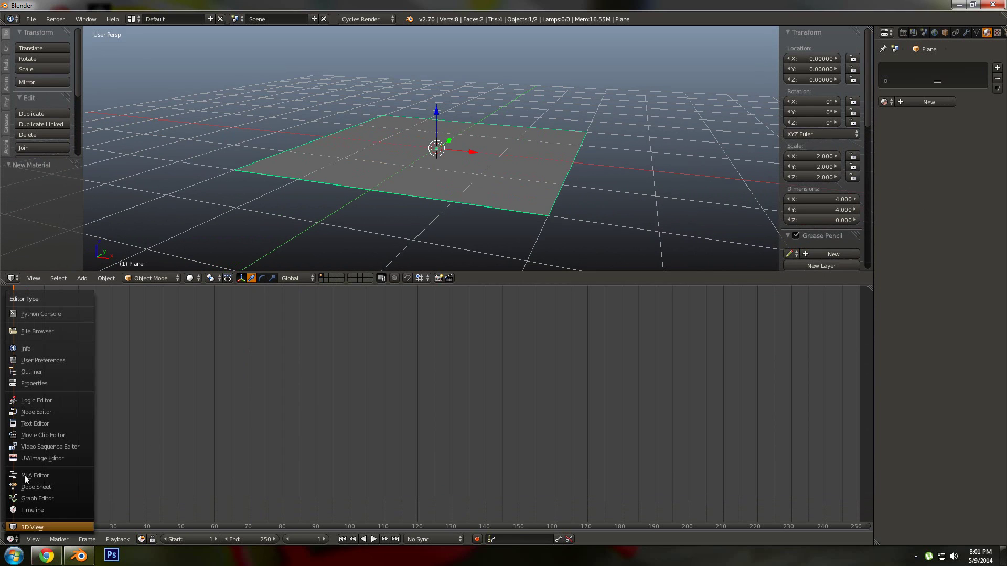
left_click(39, 409)
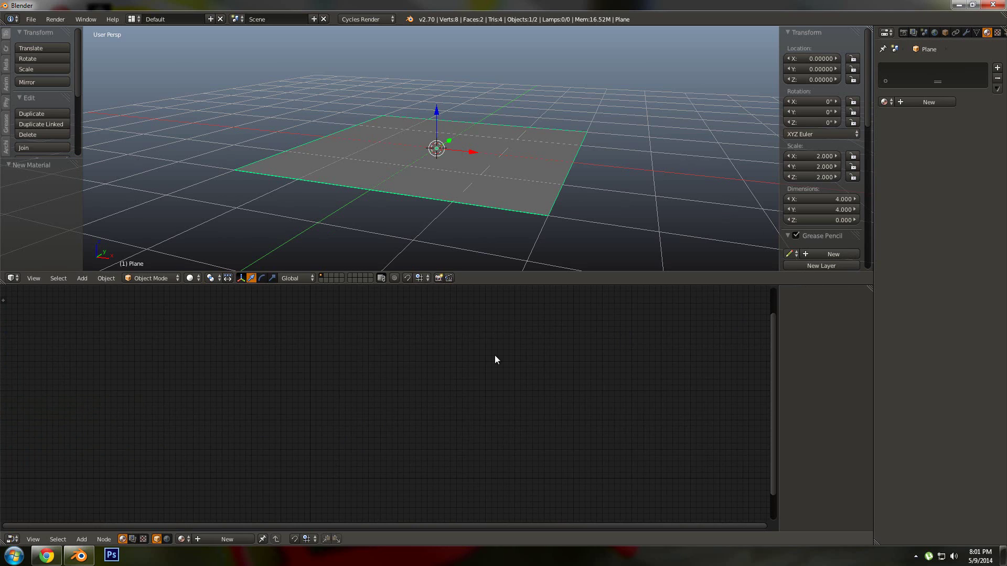
Create a new ground-plane material and move its Diffuse BSDF node up and left.
left_click(218, 536)
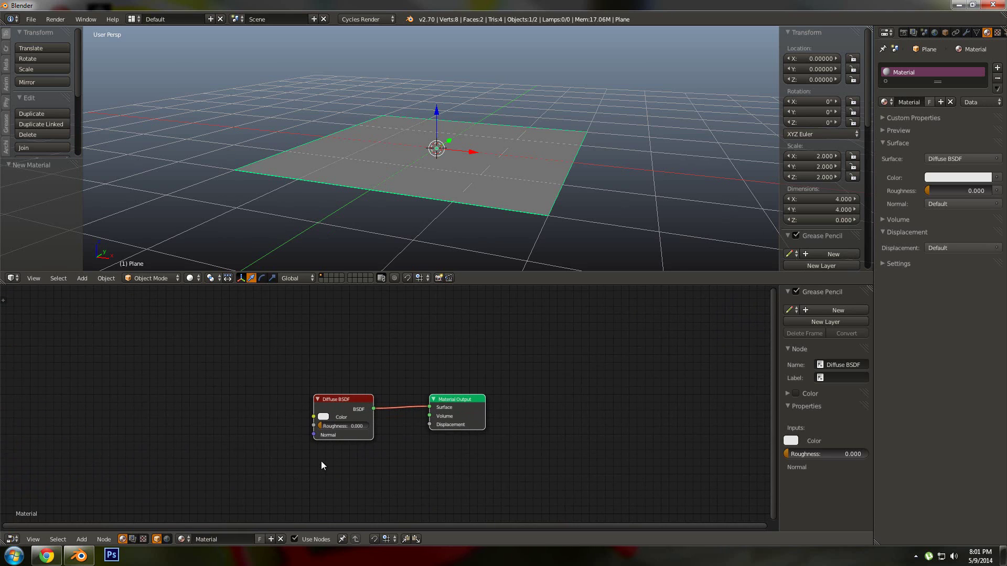
scroll(321, 461, "up", 2)
left_click(338, 402)
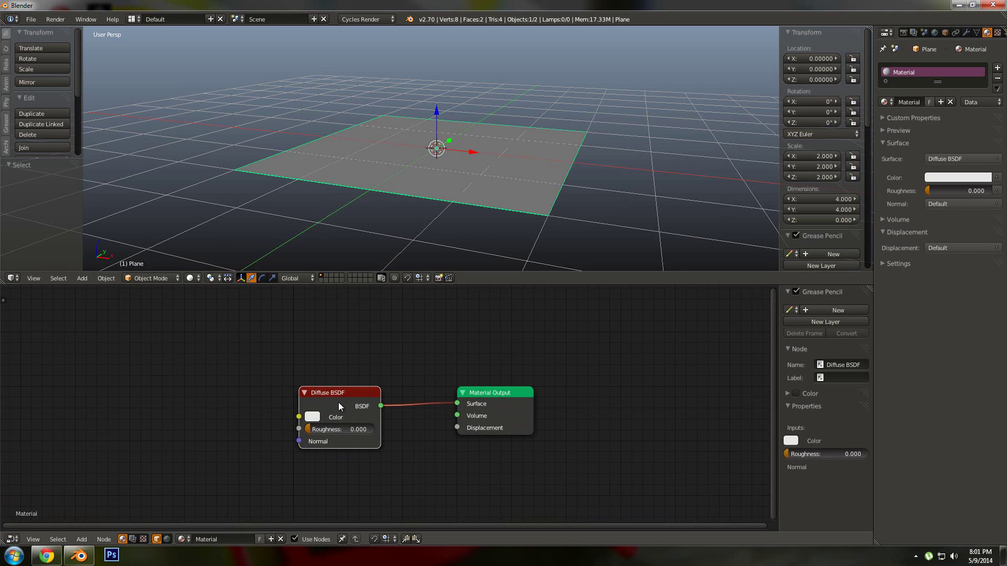
left_click_drag(339, 395, 316, 386)
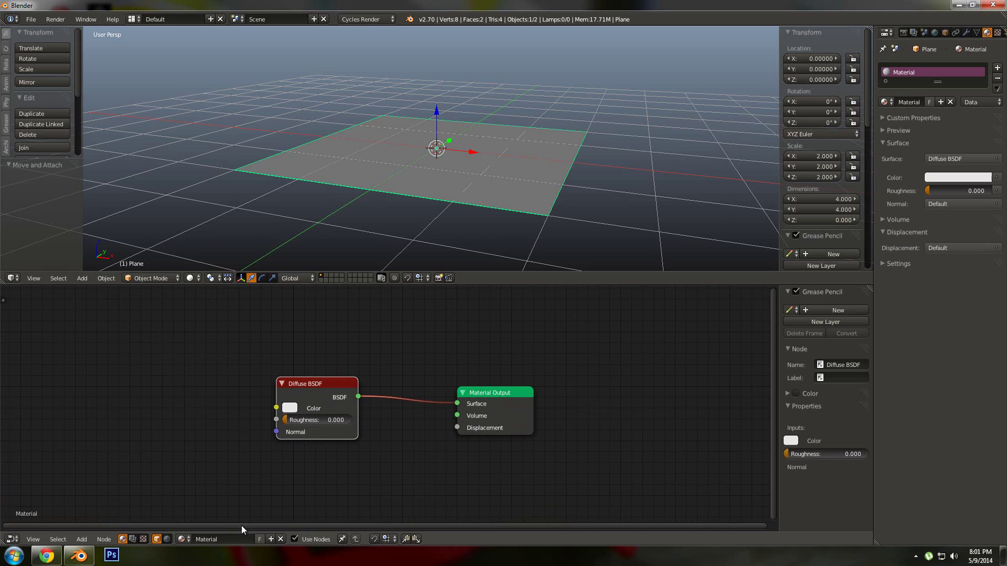
Rename the ground-plane material to 'leaf'.
left_click(230, 539)
type("leaf")
key("Return")
middle_click_drag(220, 386, 301, 365)
Add an Image Texture node and link its Color to the Diffuse BSDF Color.
key("shift+a")
left_click(301, 365)
type("ima")
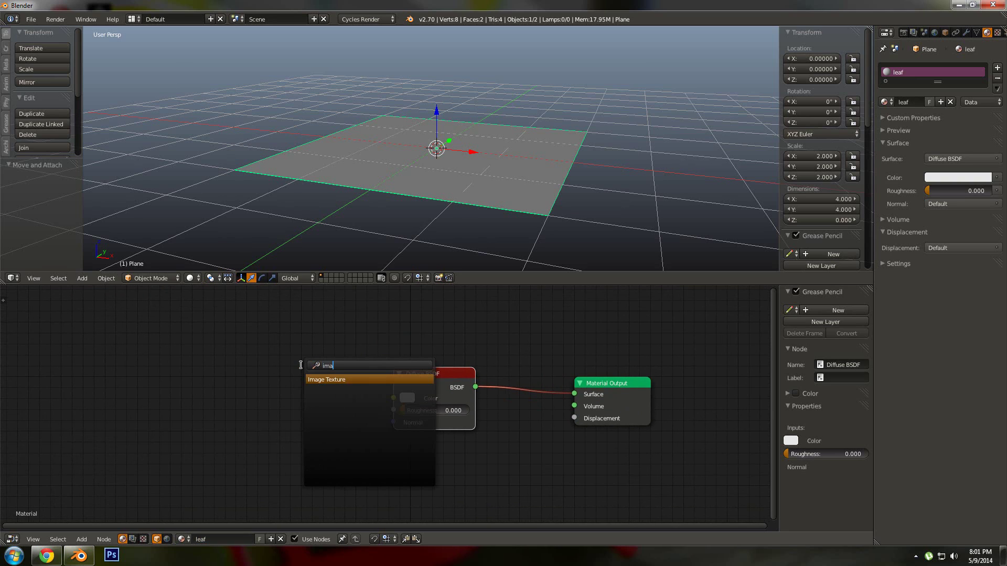
key("Return")
left_click(247, 377)
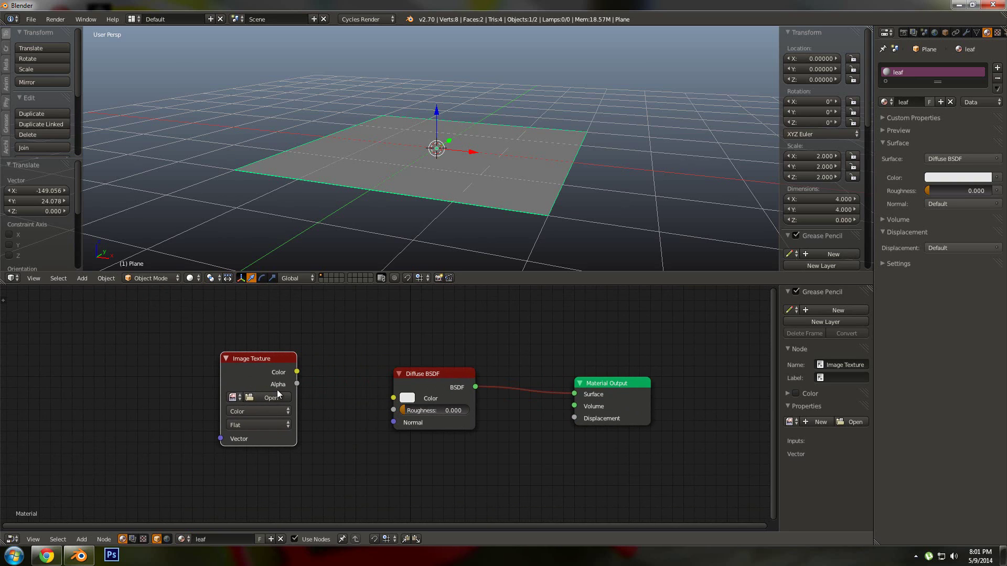
left_click_drag(298, 374, 393, 398)
Load leaf_tex.png from the Desktop into the texture node and preview in Rendered shading.
left_click(272, 398)
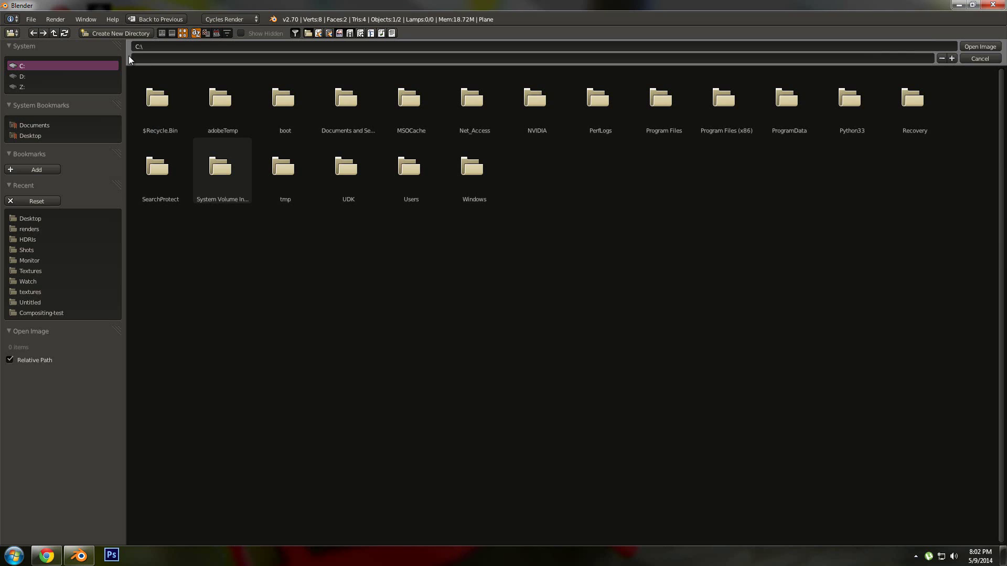
left_click(31, 136)
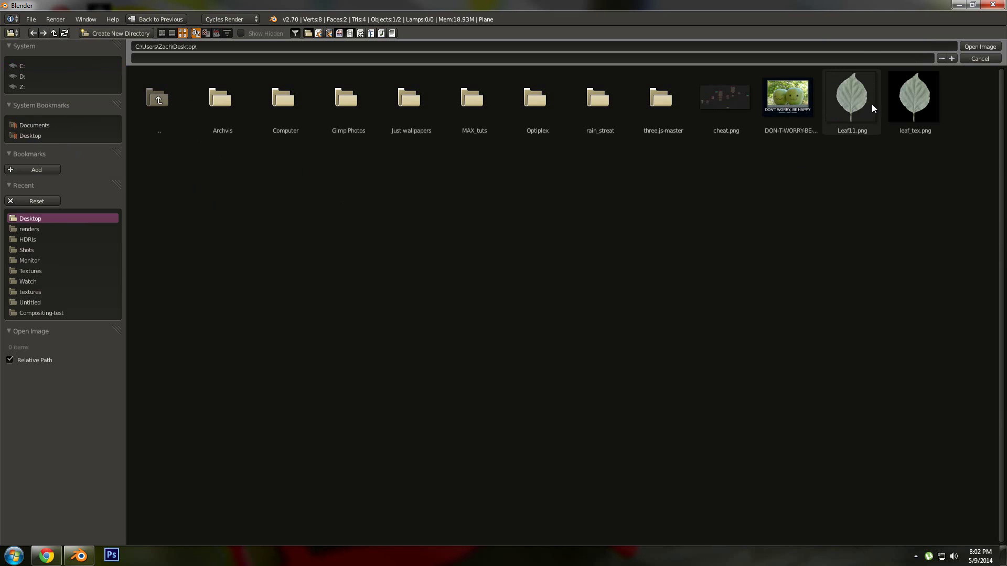
double_click(903, 111)
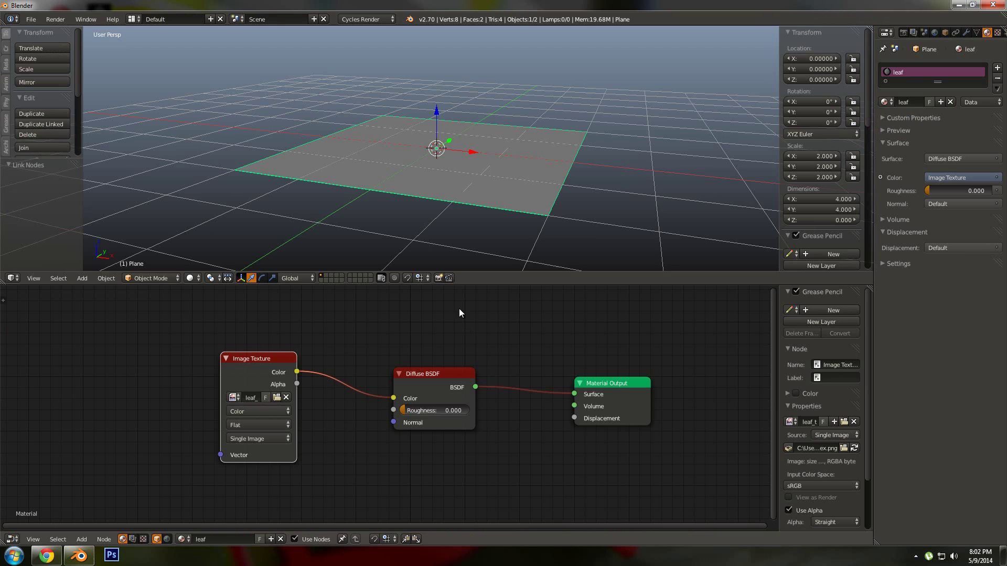
left_click(194, 277)
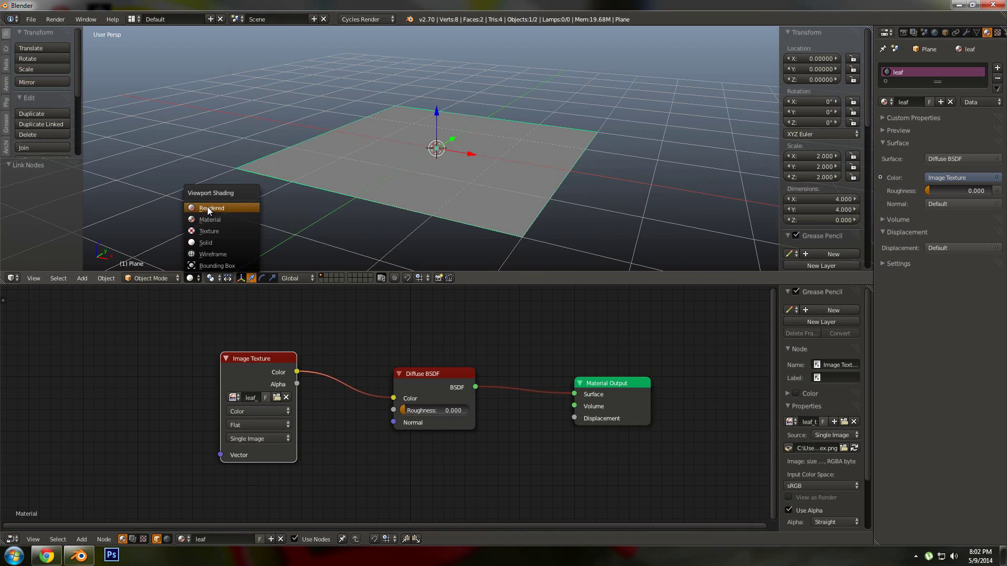
left_click(206, 207)
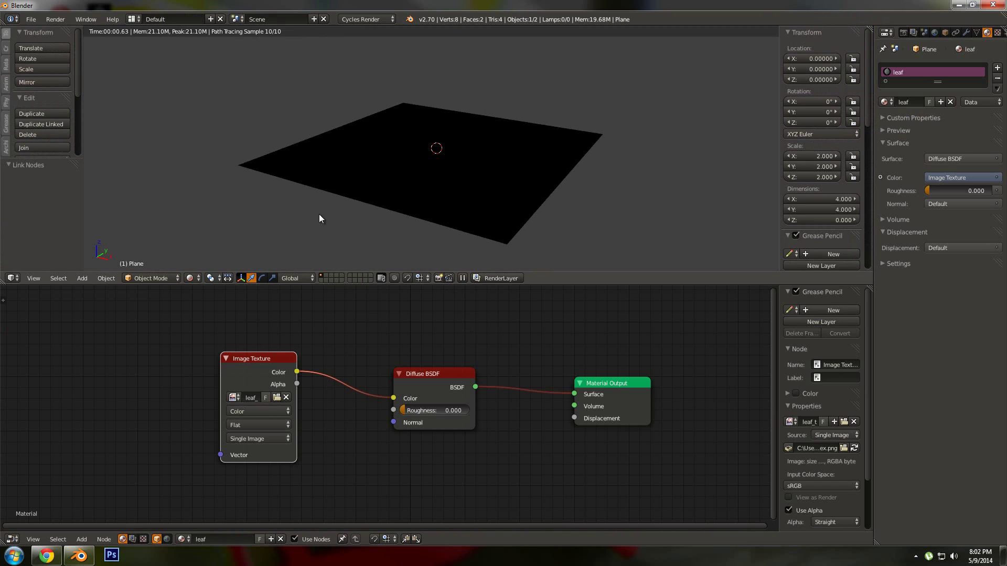
Add a Texture Coordinate node to the left of the Image Texture node.
left_click_drag(262, 369, 250, 373)
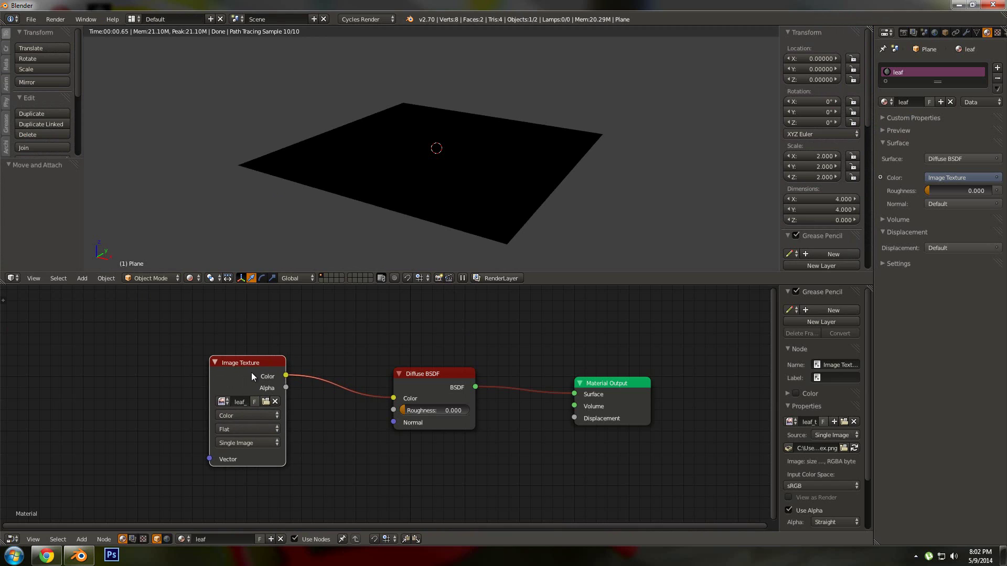
middle_click_drag(417, 108, 421, 166)
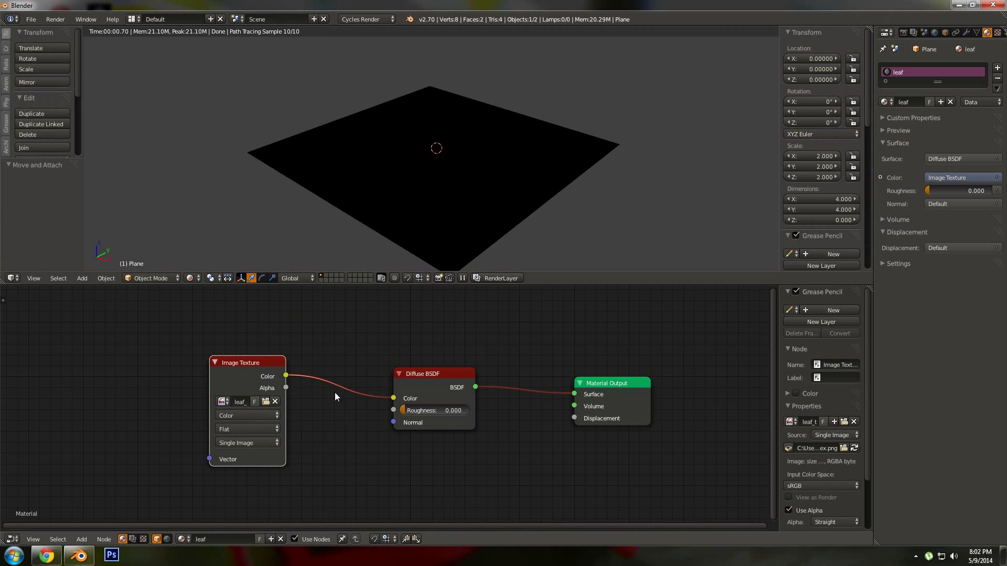
middle_click_drag(347, 393, 389, 394)
middle_click_drag(203, 396, 350, 387)
key("shift+a")
left_click(315, 380)
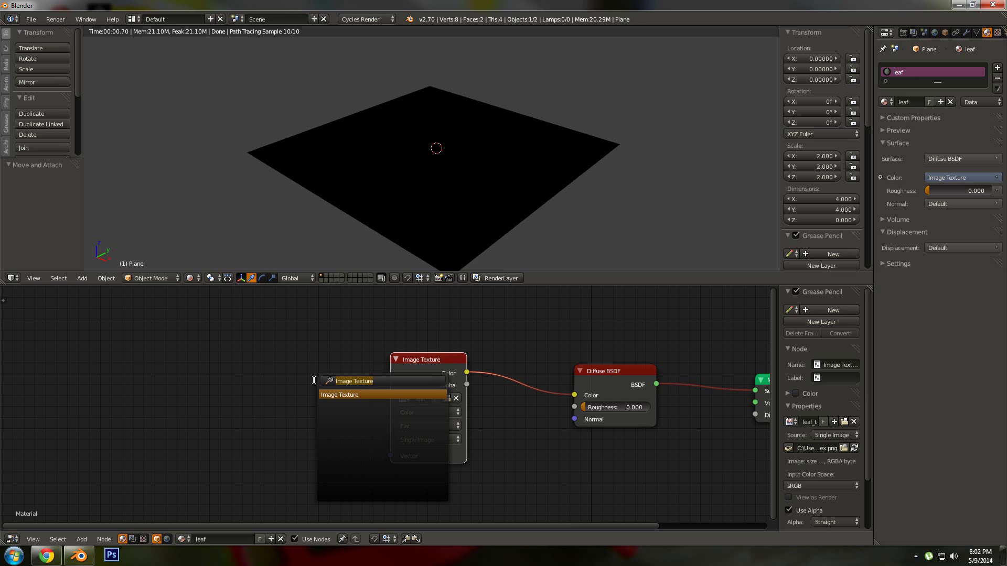
type("tex")
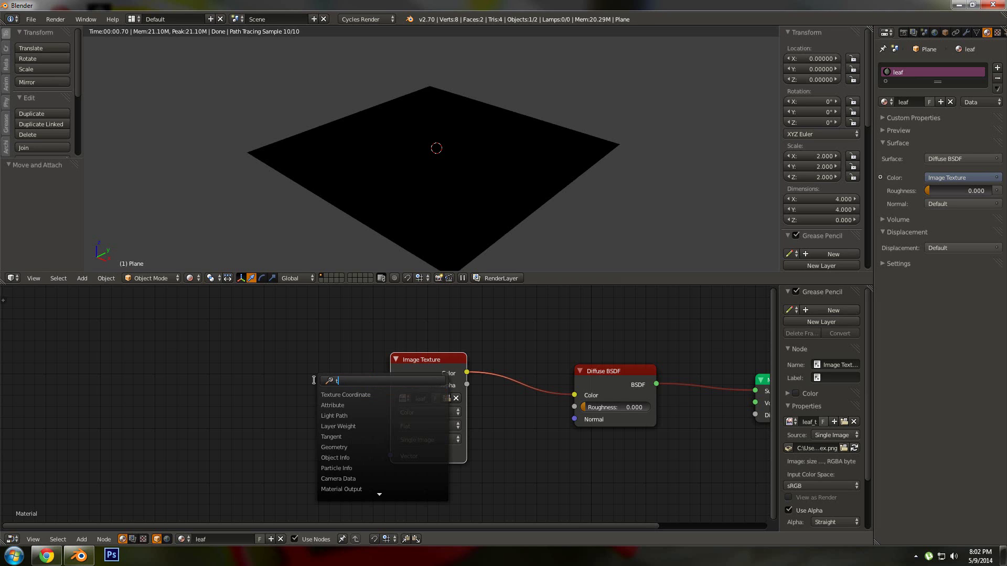
left_click(325, 389)
left_click(181, 388)
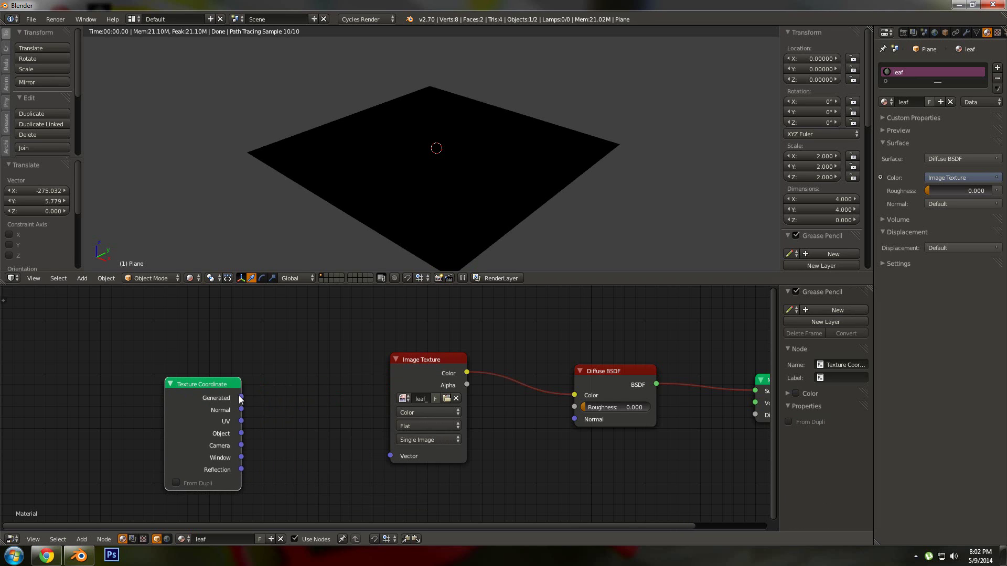
Feed the Texture Coordinate Generated output into the Image Texture Vector input.
left_click_drag(241, 398, 273, 407)
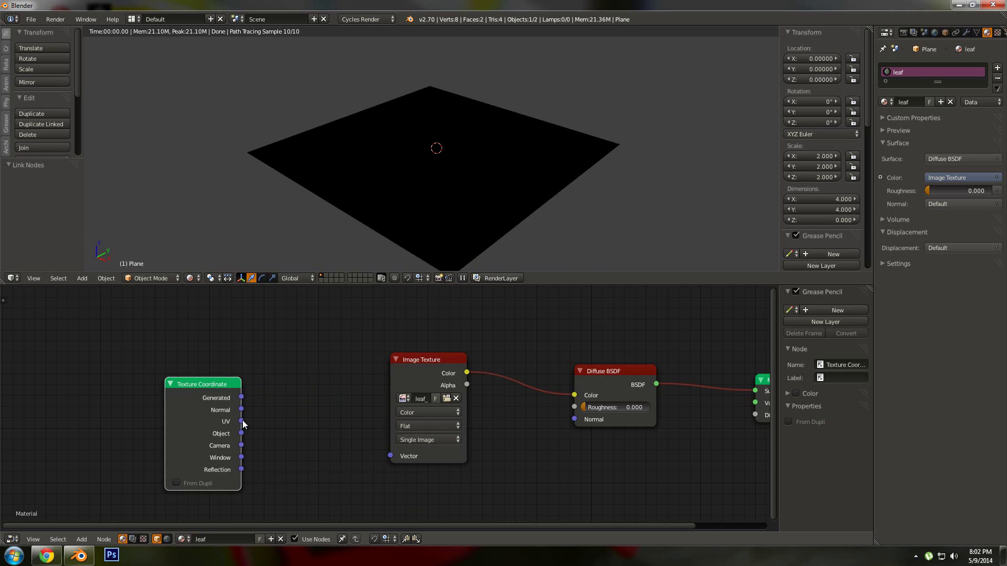
left_click_drag(242, 422, 391, 457)
scroll(390, 455, "down", 1)
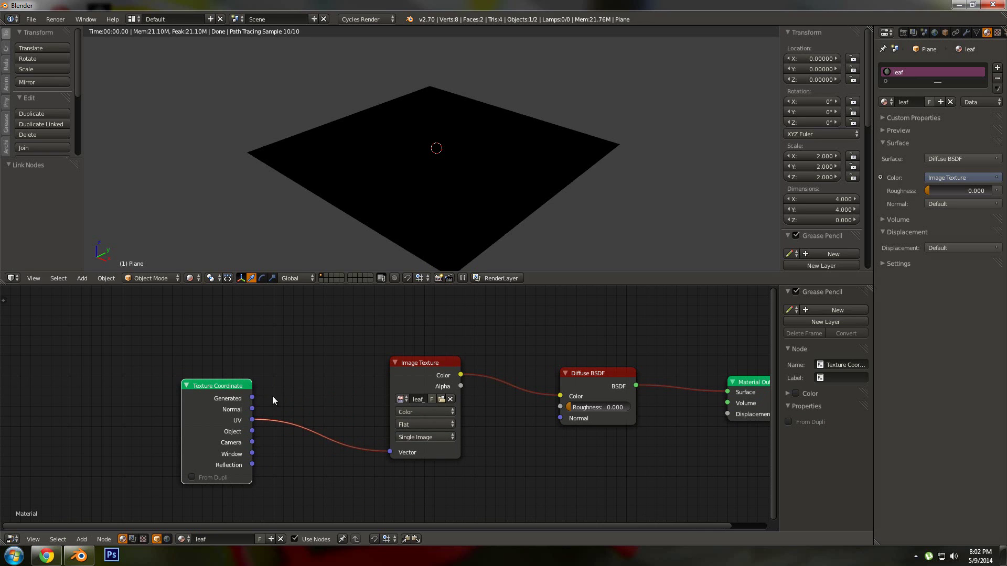
left_click_drag(252, 398, 391, 453)
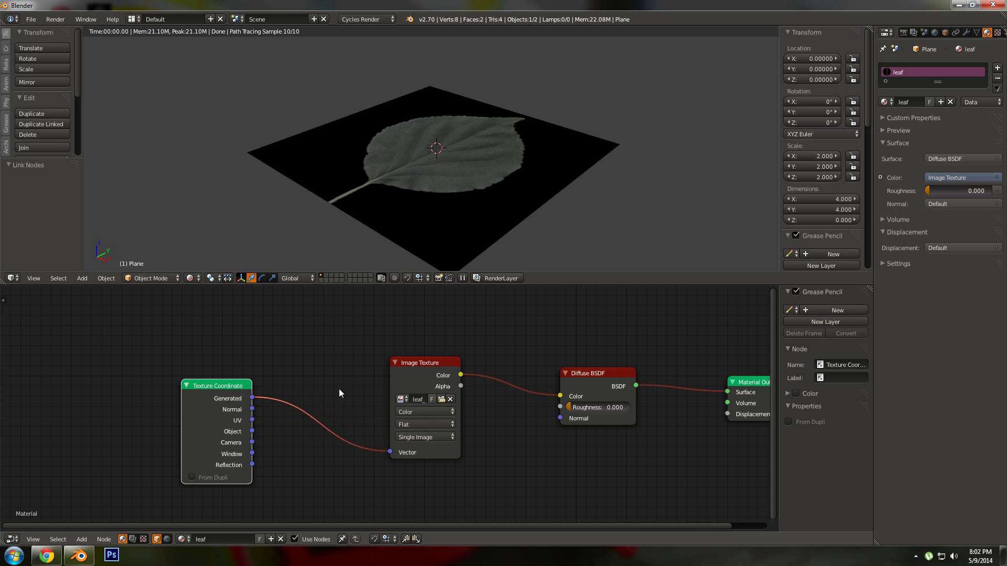
Orbit around the leaf plane, switch back to Solid shading, and minimize Blender.
middle_click_drag(445, 161, 445, 251)
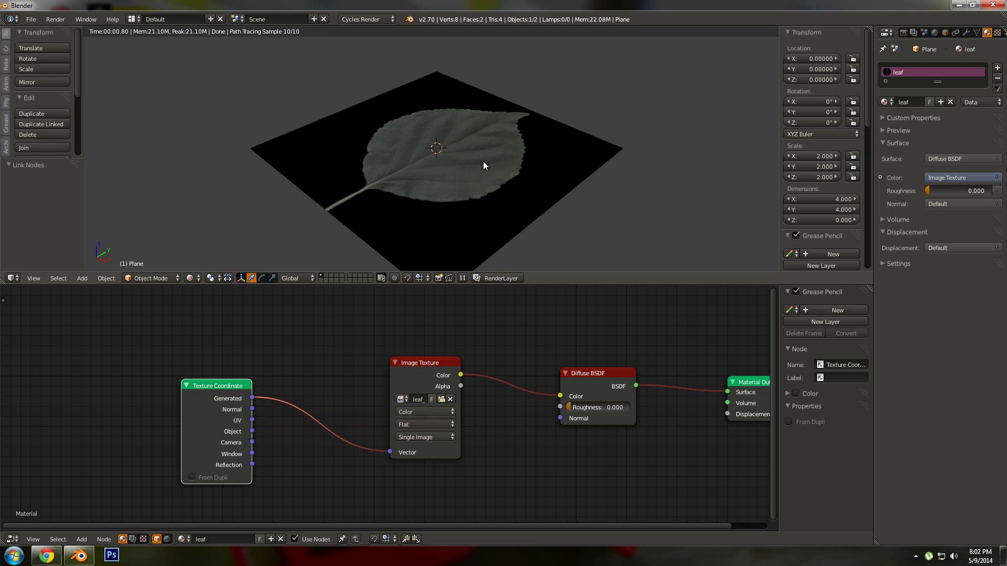
middle_click_drag(438, 199, 563, 202)
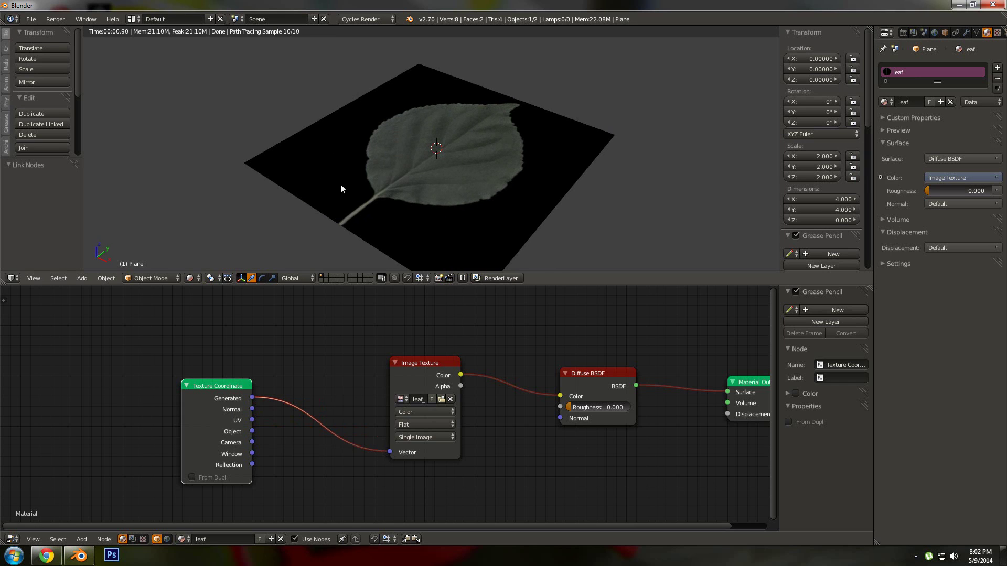
middle_click_drag(341, 184, 291, 216)
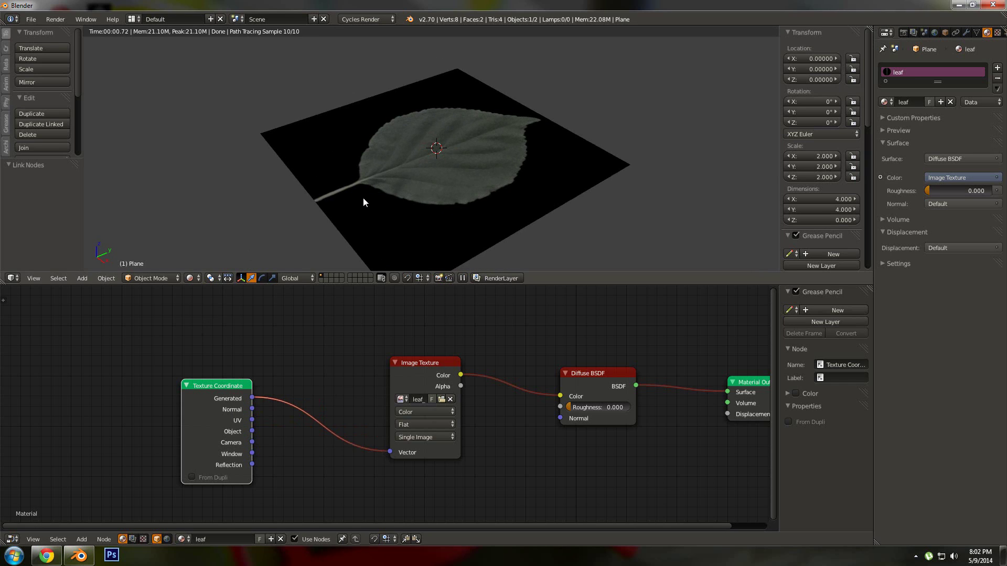
middle_click_drag(363, 197, 362, 199)
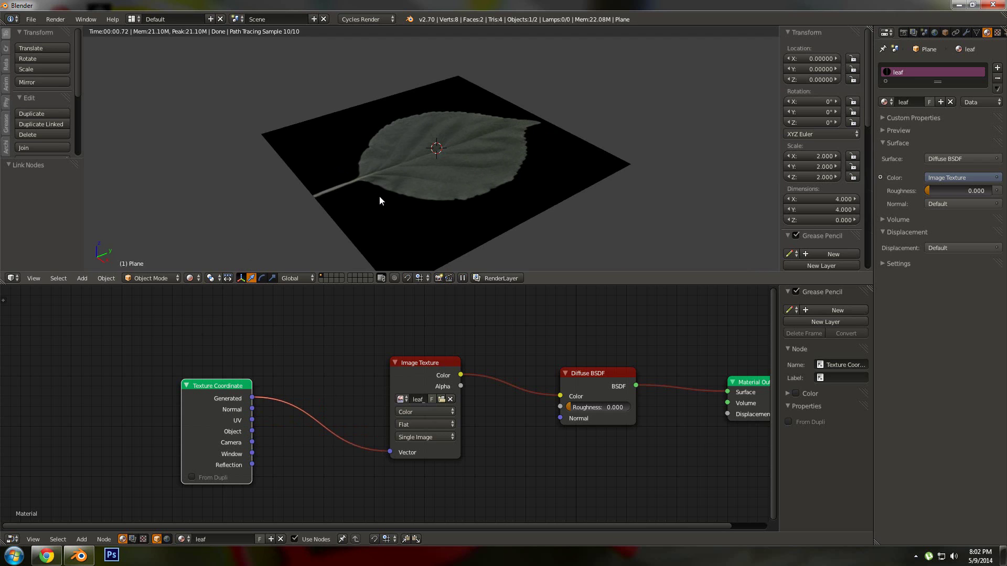
key("shift+z")
middle_click_drag(434, 193, 438, 194)
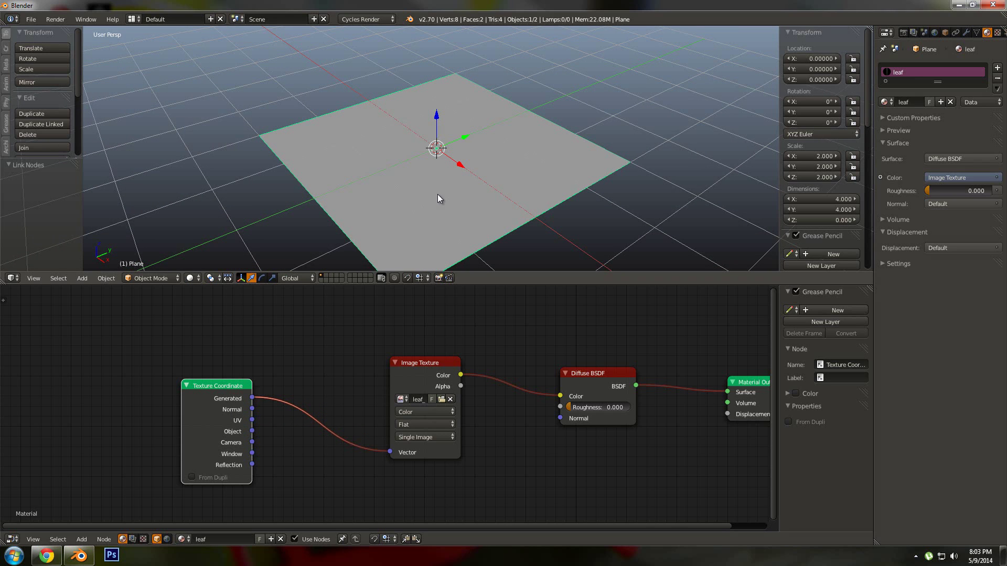
left_click(958, 5)
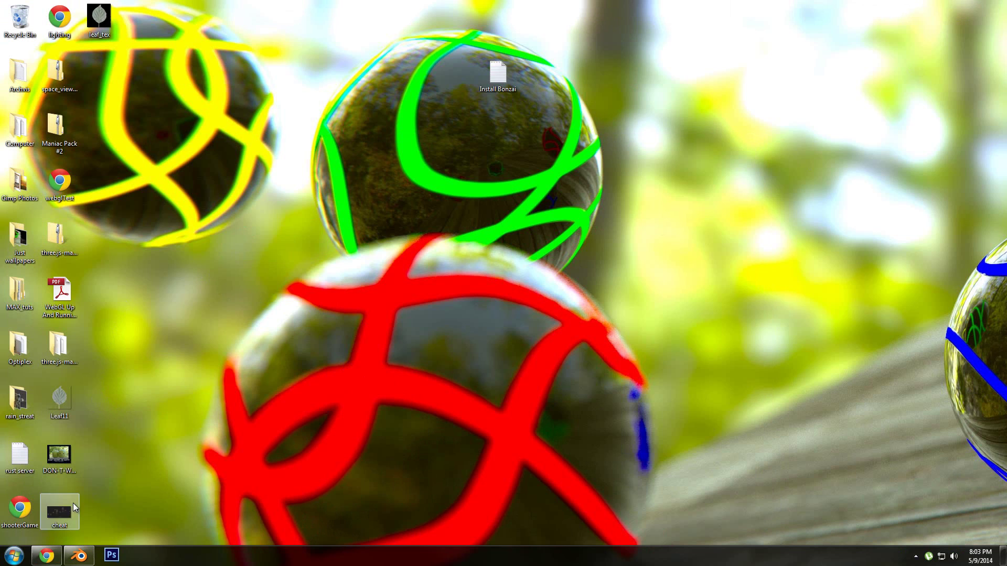
Launch Photoshop and open leaf_tex.png in it by dragging the file from the desktop.
left_click(111, 555)
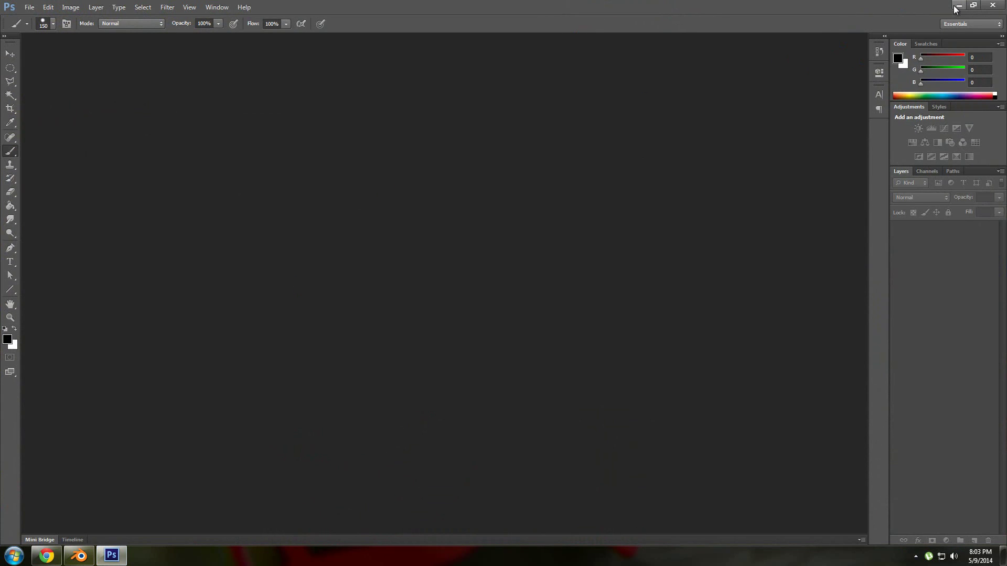
left_click(957, 6)
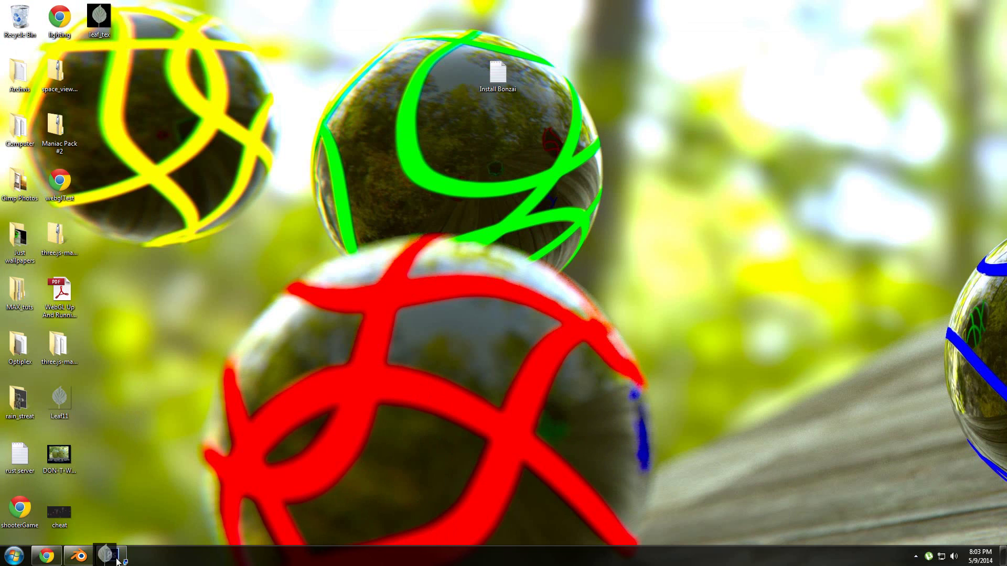
left_click_drag(118, 561, 224, 454)
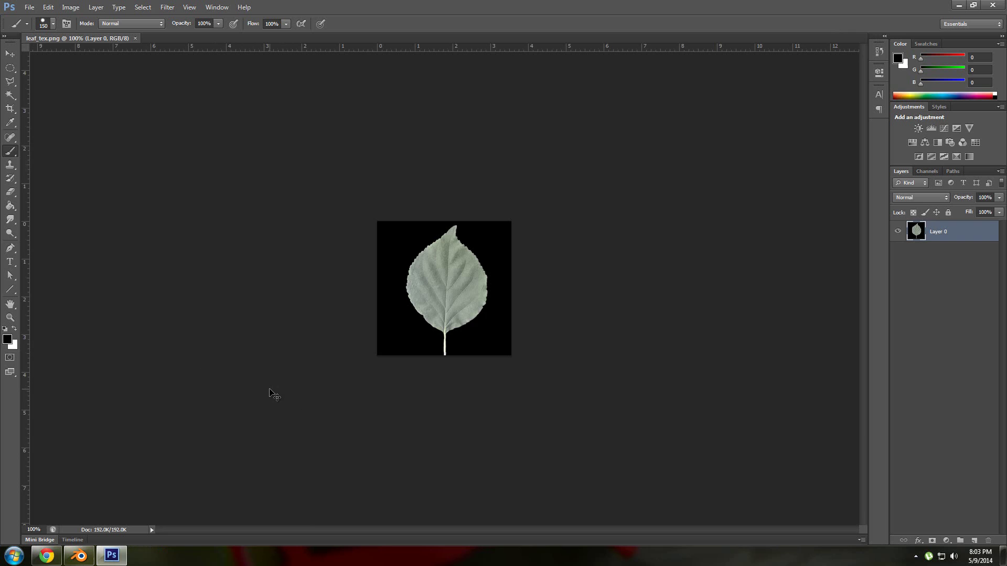
Zoom the canvas to 200% and add a new Layer 1.
key("ctrl+plus")
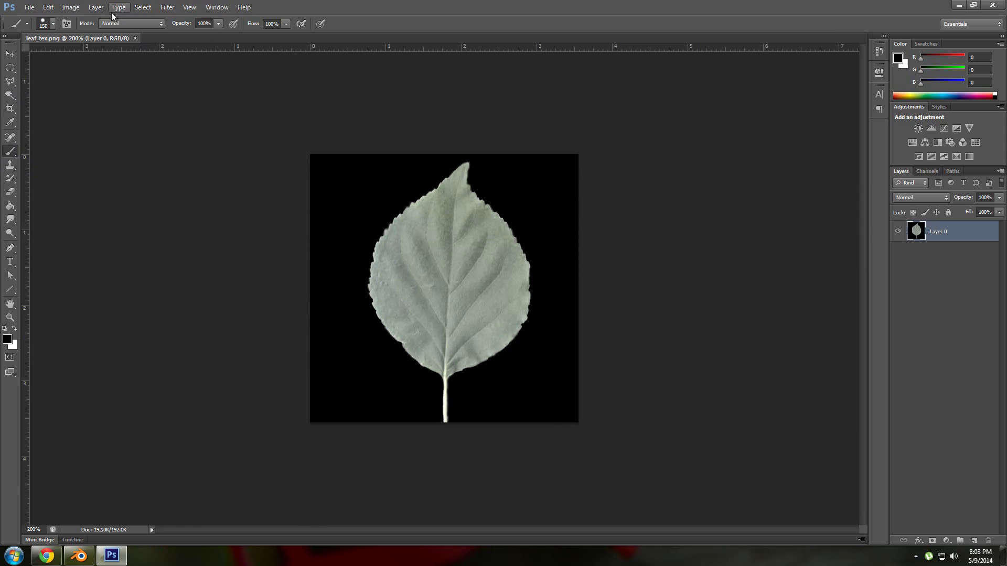
left_click(96, 7)
mouse_move(108, 22)
left_click(228, 21)
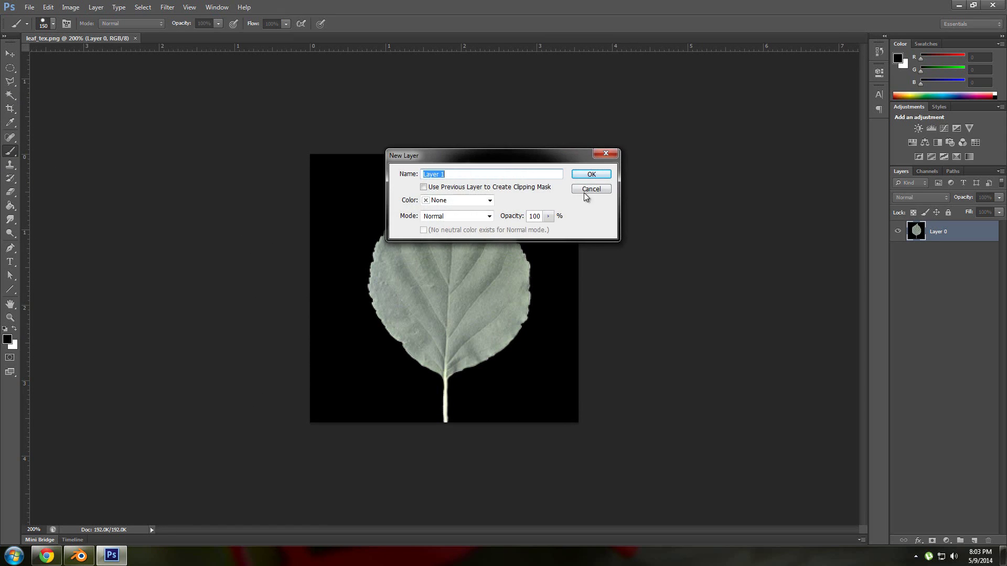
left_click(592, 175)
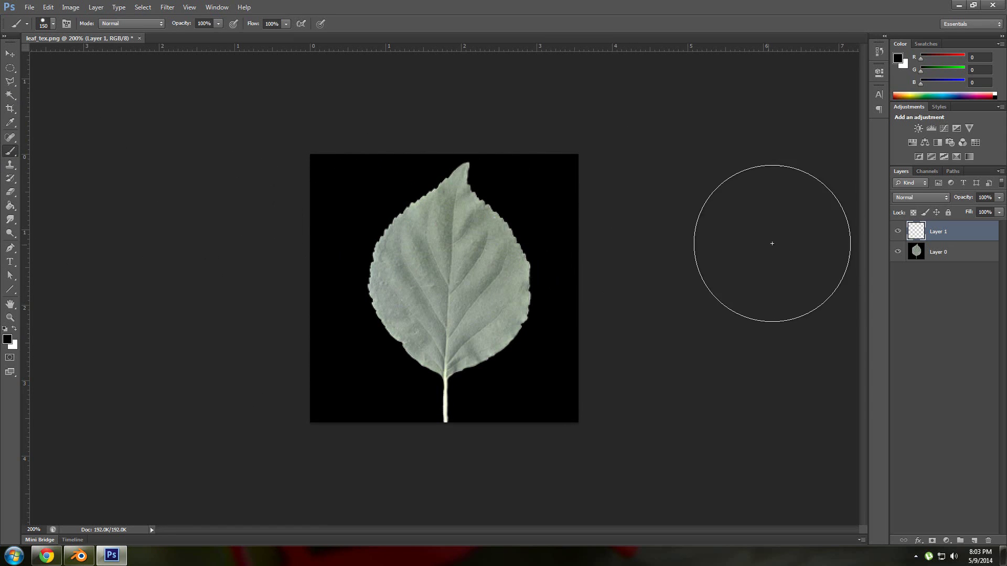
Magic Wand the leaf on Layer 0, paint black background and white leaf on Layer 1, hide Layer 0.
left_click(942, 251)
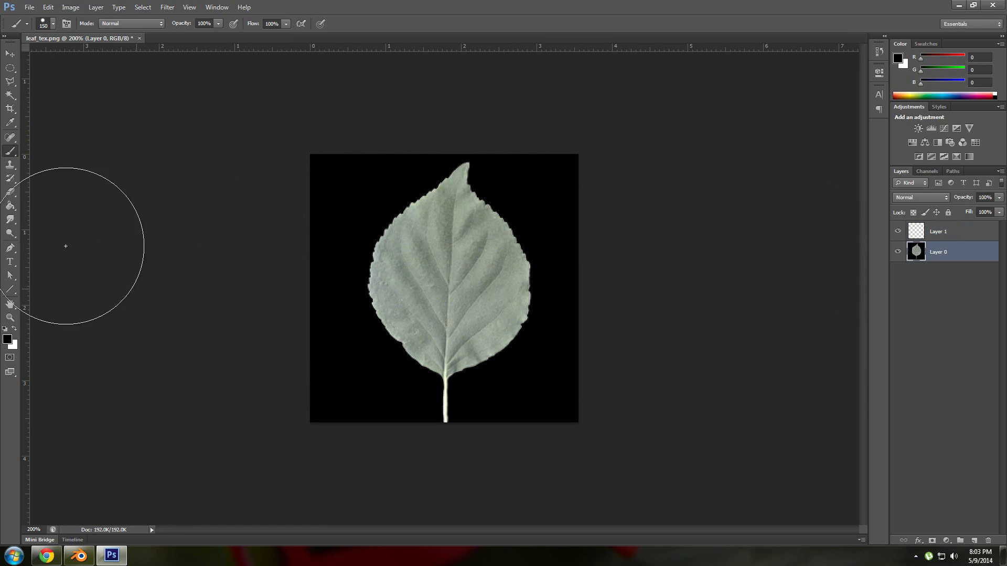
left_click(10, 95)
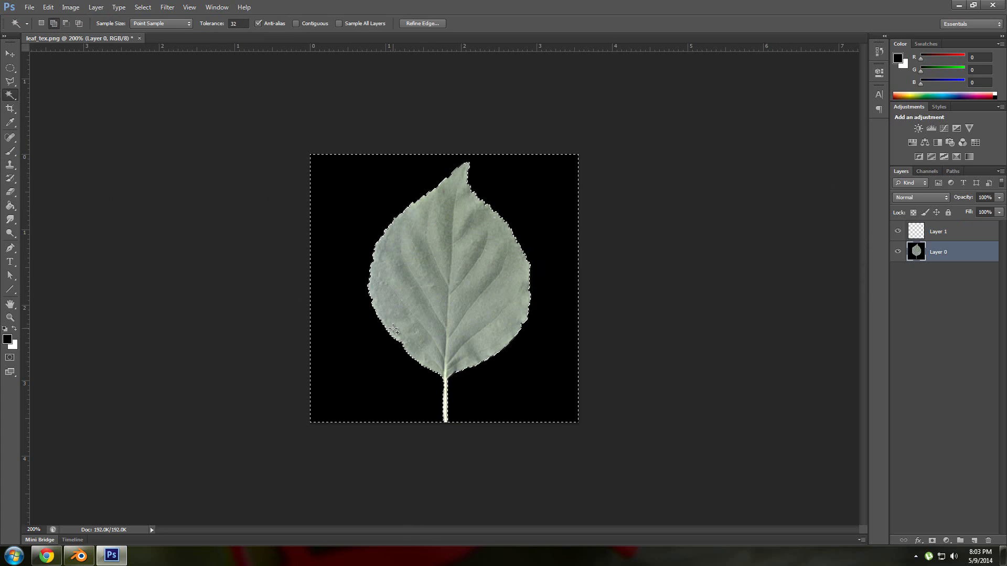
left_click(942, 233)
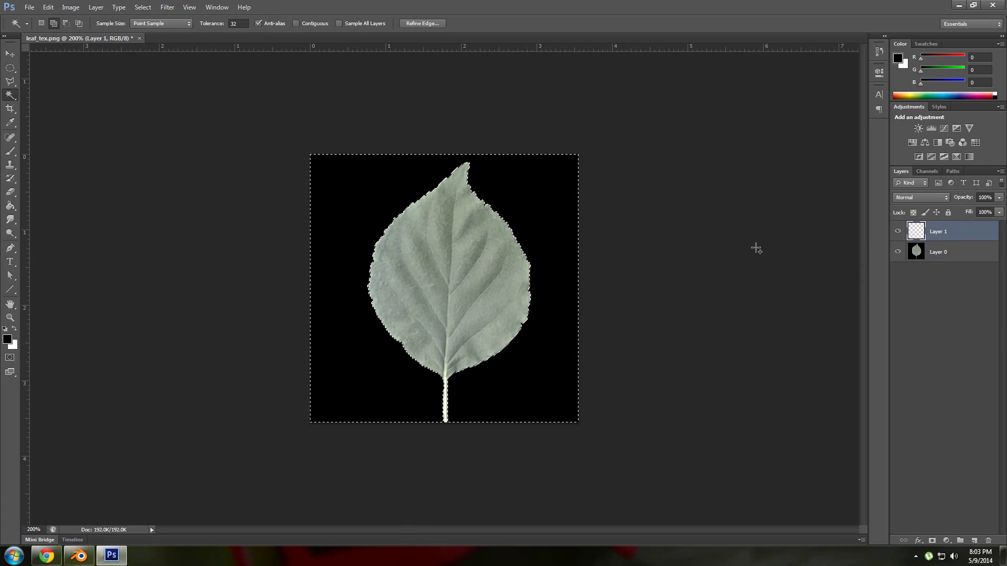
left_click(10, 151)
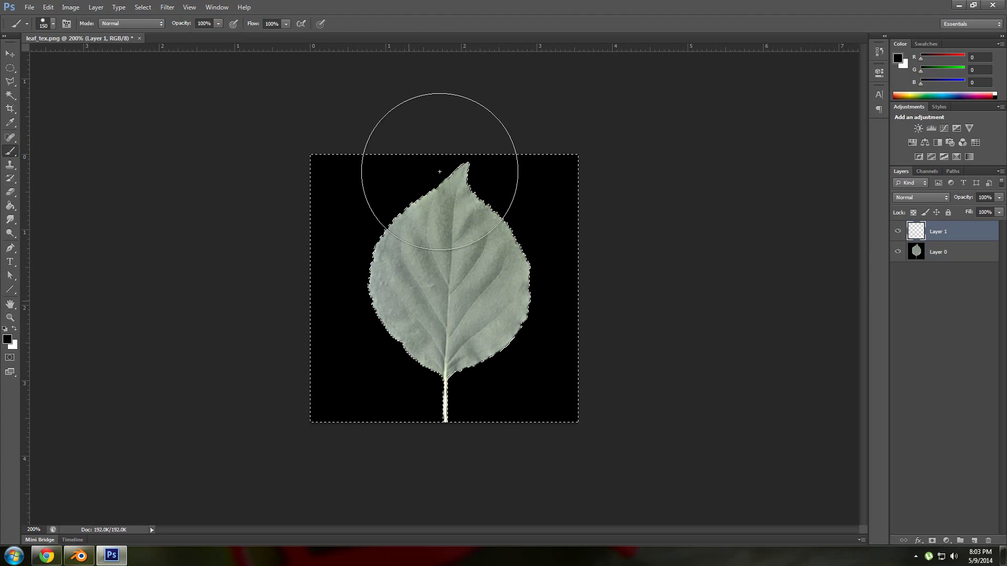
mouse_move(545, 195)
left_mouse_down()
mouse_move(360, 383)
mouse_move(528, 360)
left_mouse_up()
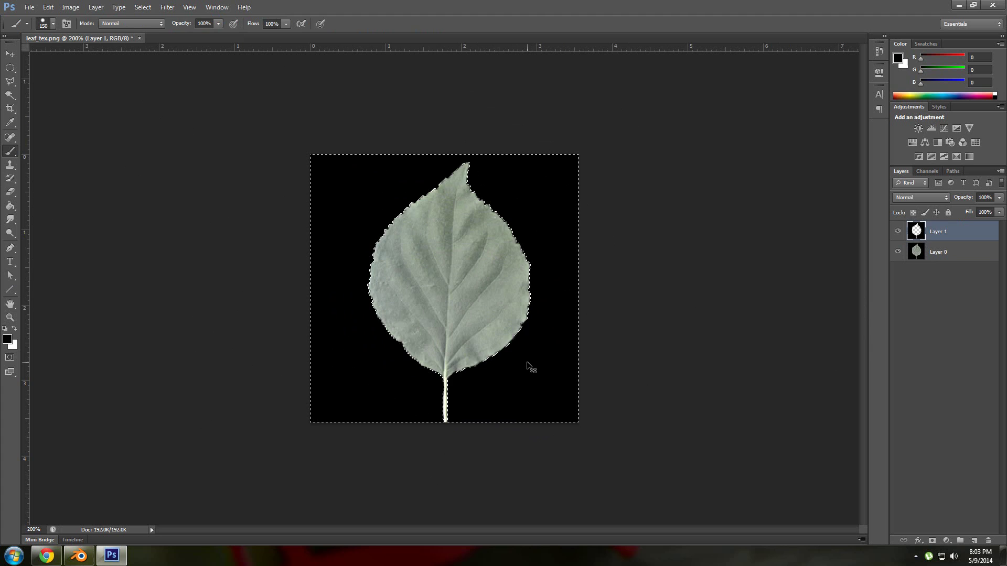
key("ctrl+d")
key("x")
mouse_move(473, 341)
left_mouse_down()
mouse_move(445, 419)
mouse_move(369, 203)
mouse_move(273, 316)
mouse_move(488, 234)
mouse_move(388, 383)
mouse_move(357, 352)
mouse_move(375, 360)
left_mouse_up()
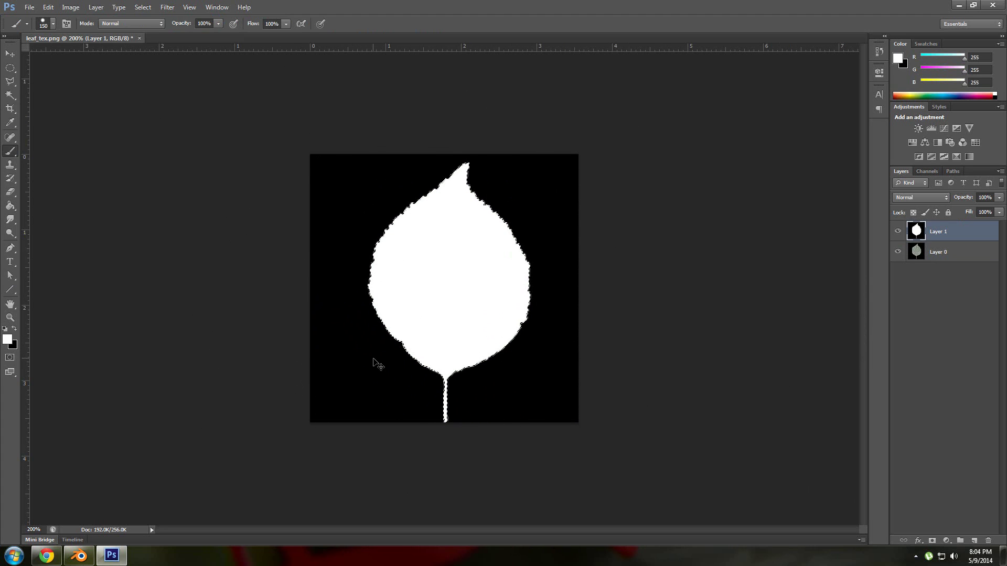
left_click(897, 252)
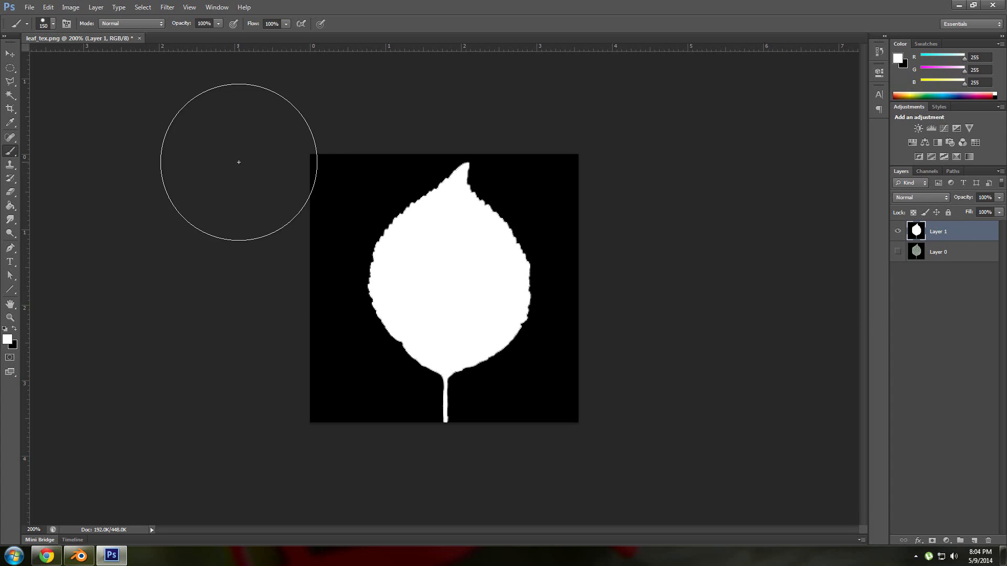
left_click(30, 8)
Save the mask to the Desktop as PNG file leaf_alpha.png, accepting the PNG options.
left_click(45, 130)
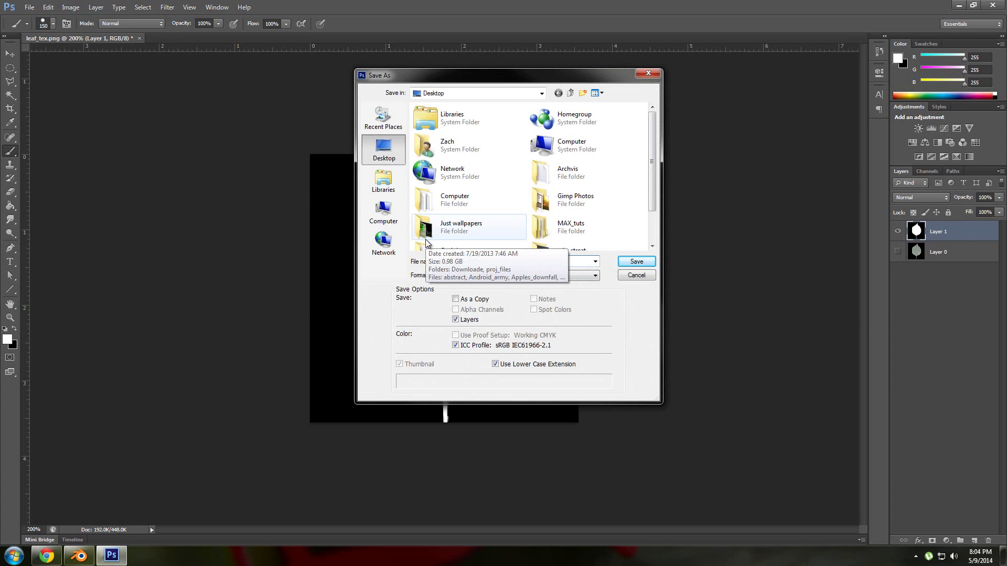
key("BackSpace")
key("BackSpace")
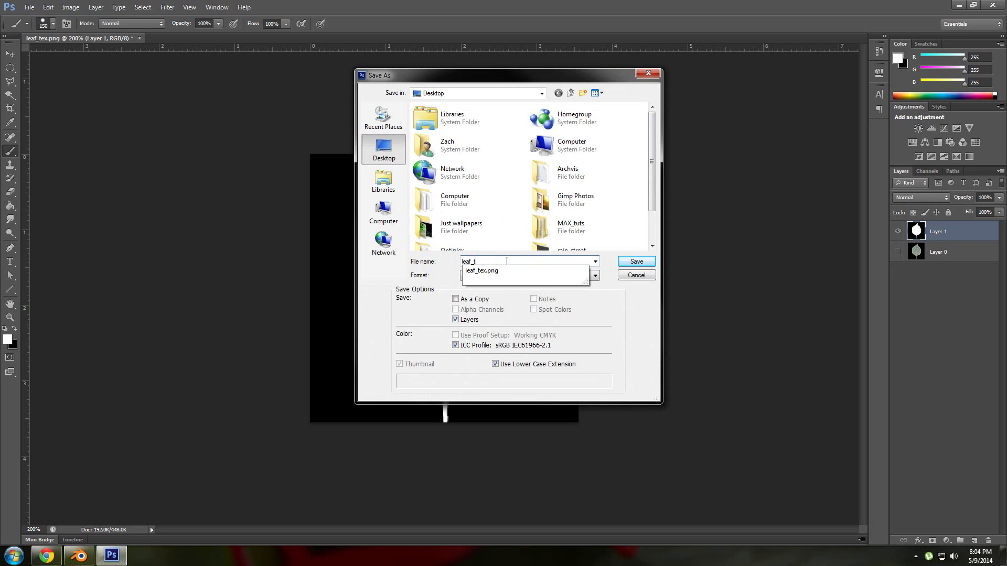
type("alpha")
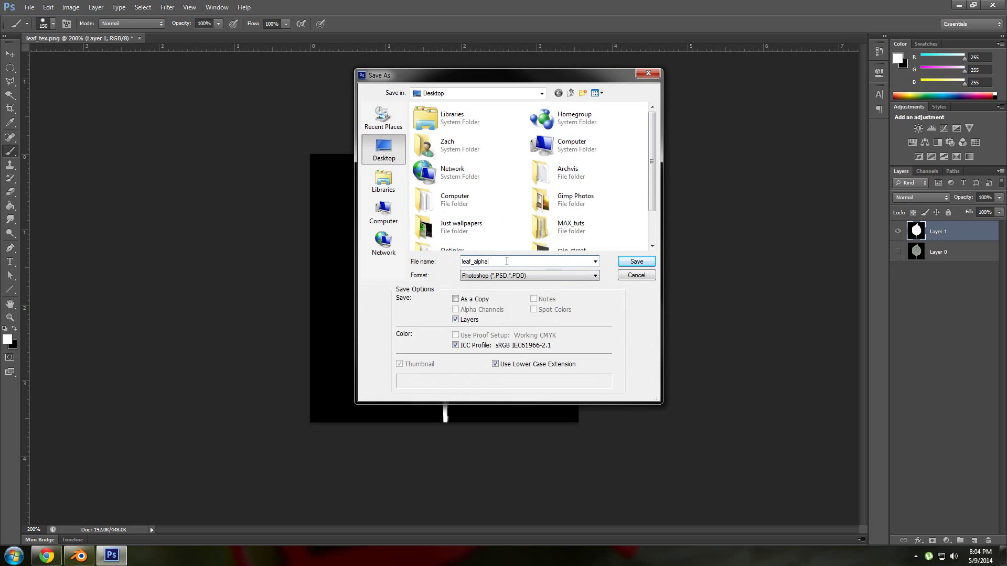
left_click(519, 282)
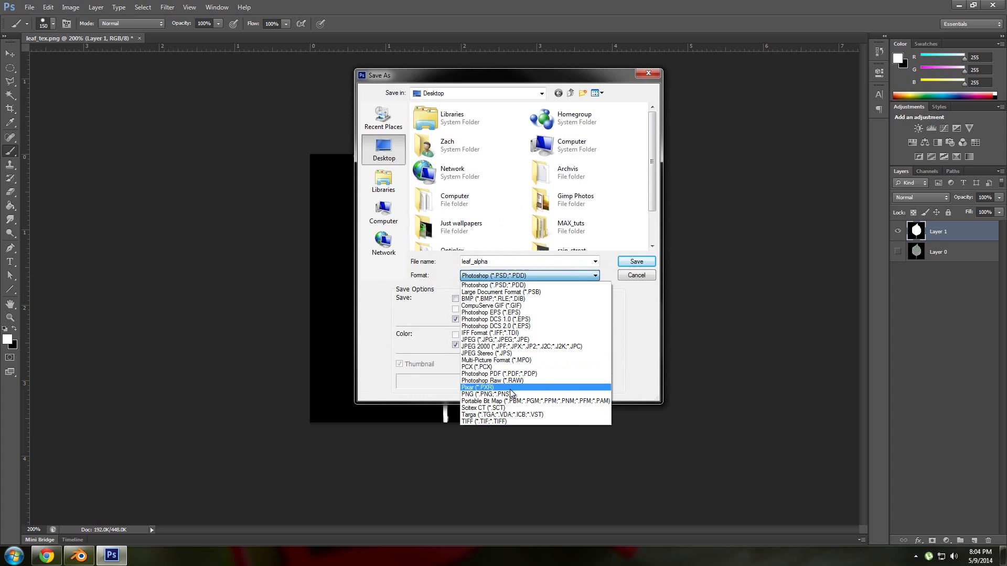
left_click(510, 394)
left_click(630, 263)
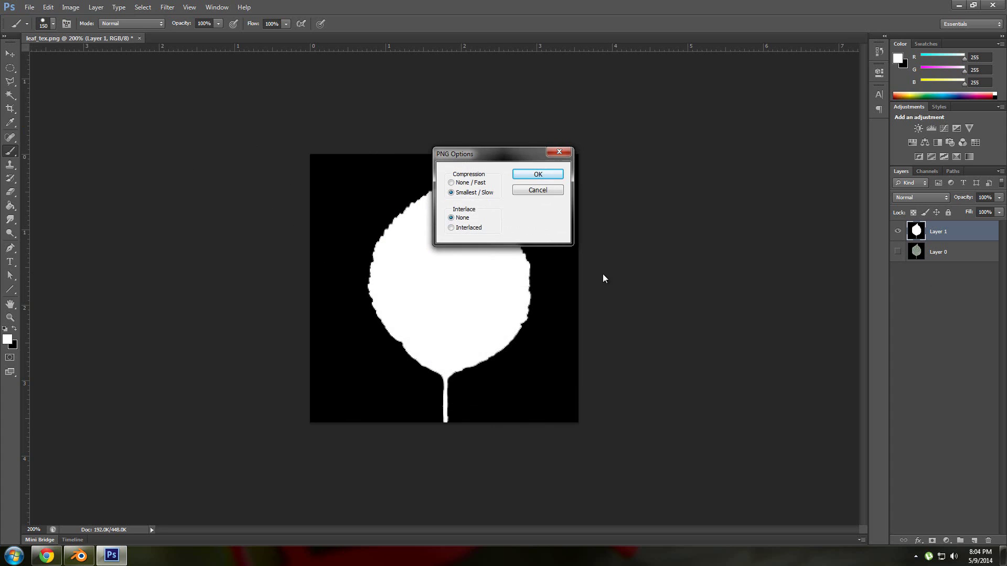
left_click(550, 177)
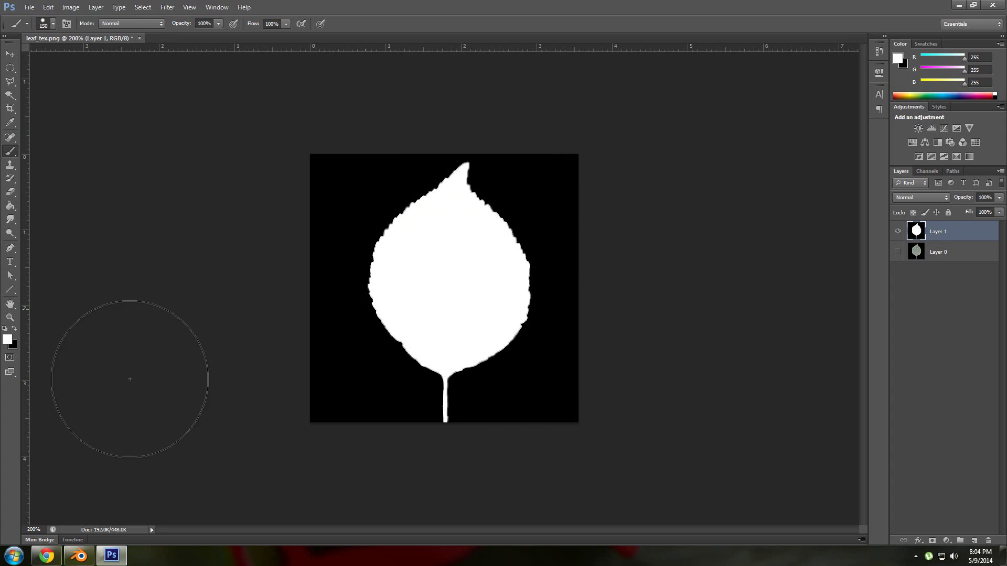
Duplicate the Image Texture node above the original and feed it Generated coordinates.
left_click(81, 556)
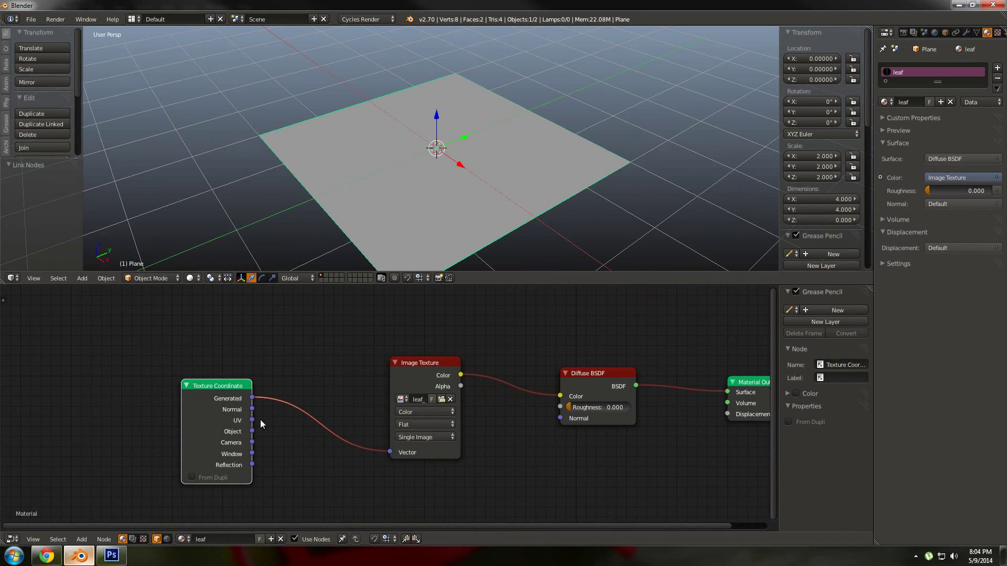
scroll(232, 413, "down", 2)
scroll(256, 418, "down", 1)
left_click(304, 405)
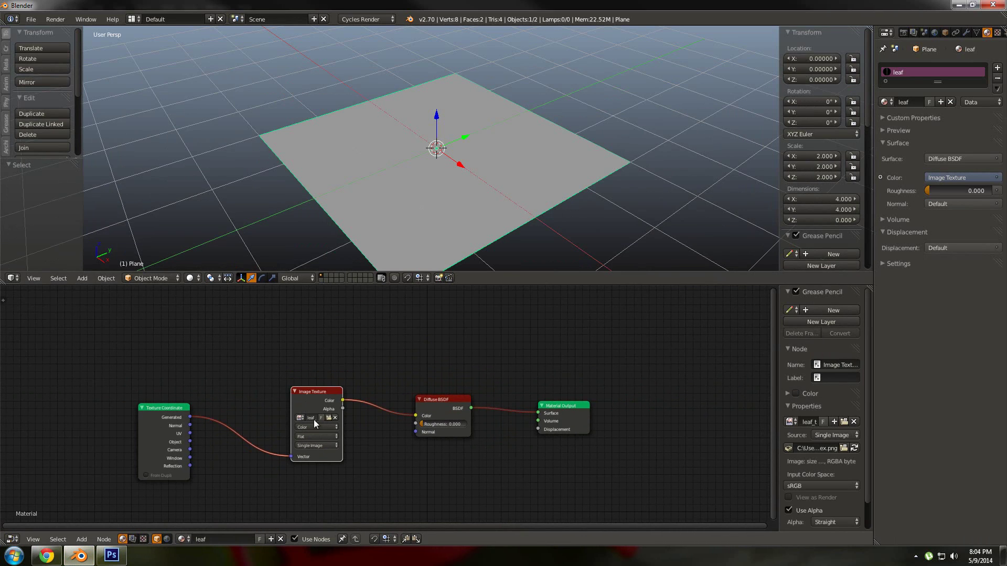
key("shift+d")
left_click(344, 357)
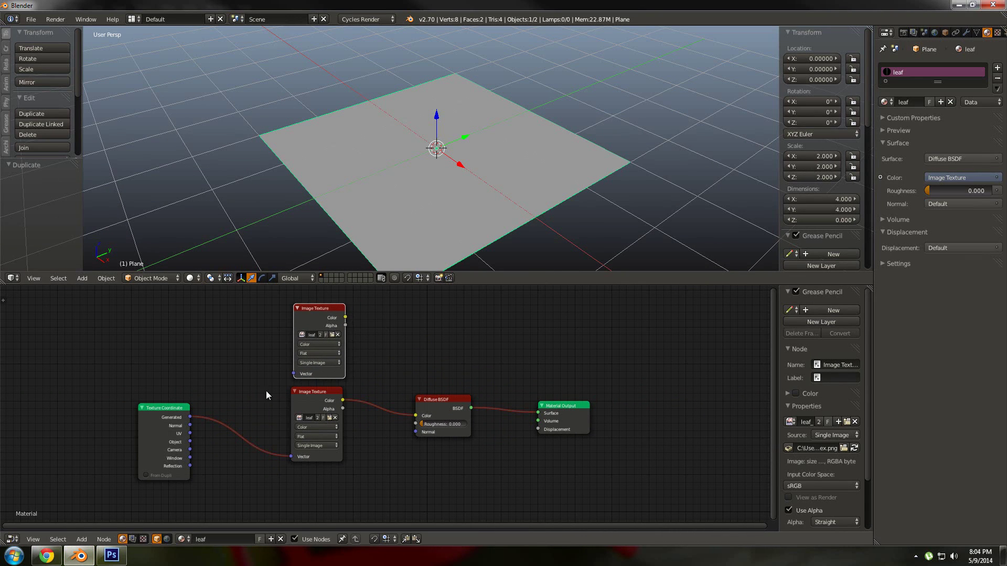
left_click(185, 416)
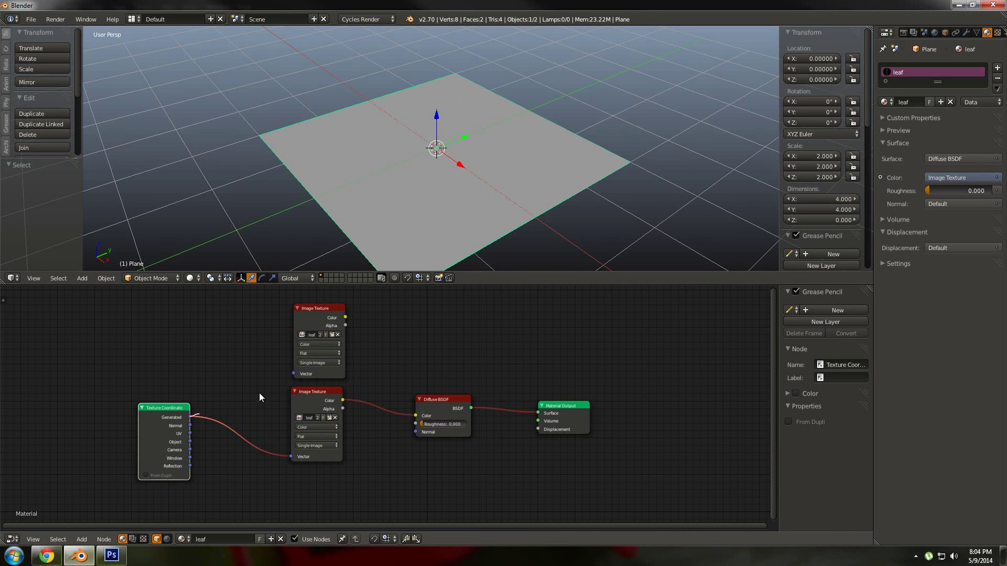
Load leaf_alpha.png into the top Image Texture node.
left_click(332, 335)
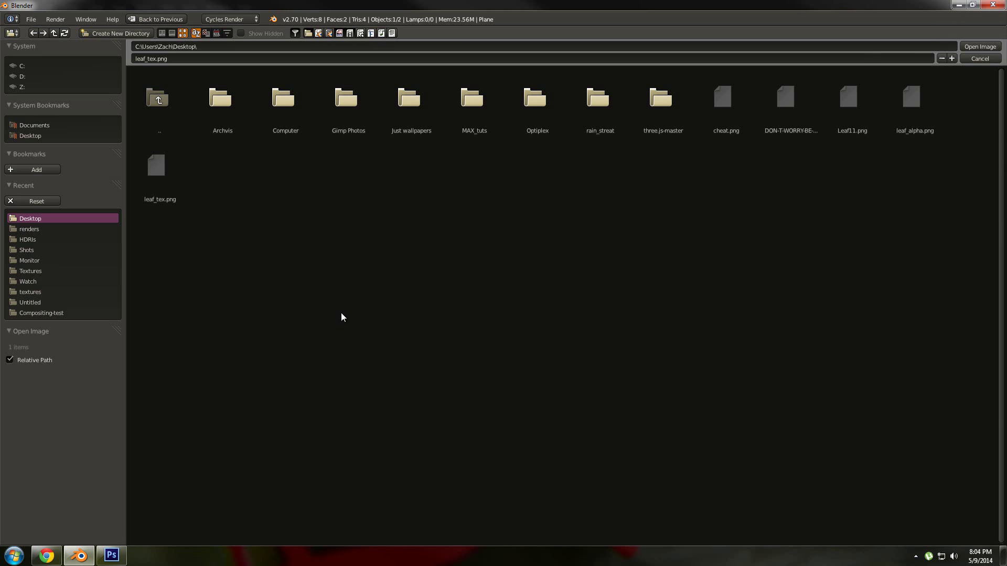
double_click(898, 122)
key("Home")
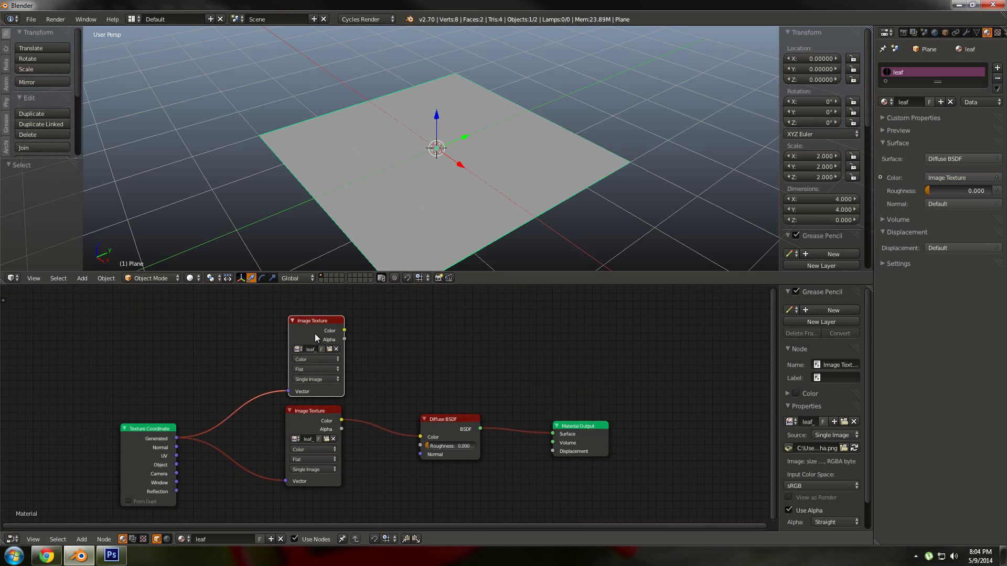
left_click_drag(314, 334, 310, 332)
Select the Texture Coordinate and Image Texture nodes and switch the viewport to Rendered shading.
scroll(400, 407, "down", 1)
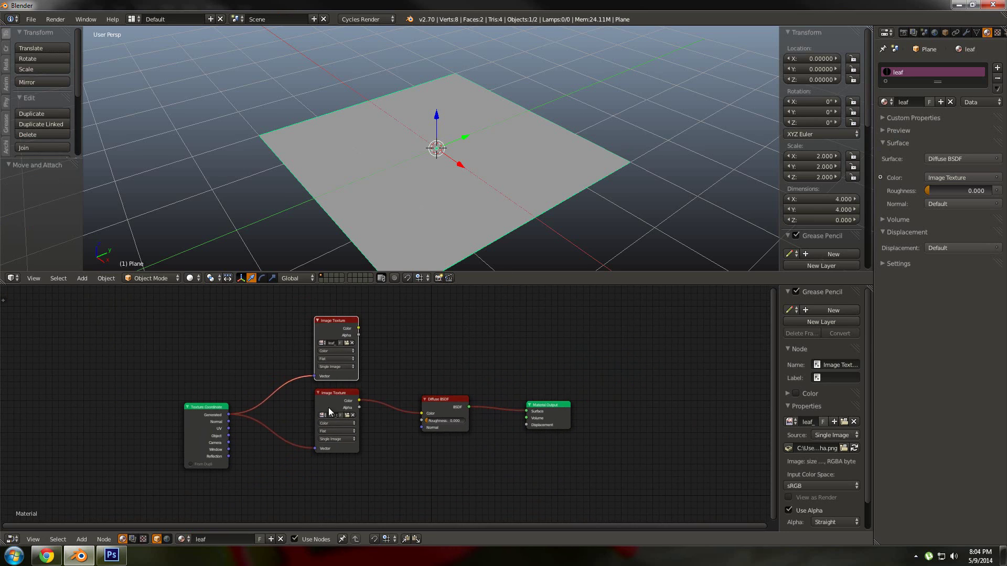
key("b")
left_click_drag(178, 317, 367, 472)
left_click(190, 278)
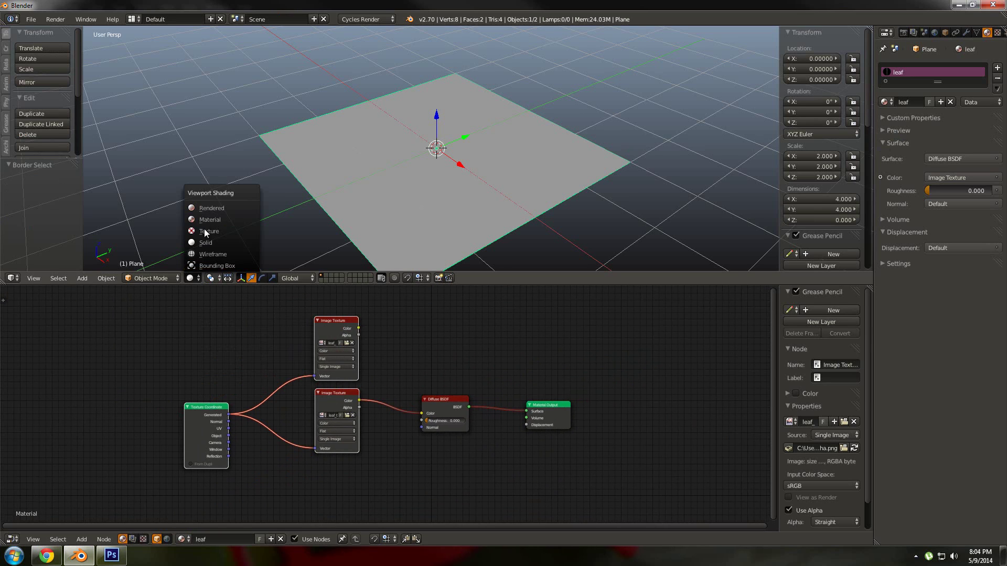
left_click(209, 208)
Shift the nodes left of the Material Output further left to make room.
key("a")
scroll(273, 345, "down", 1)
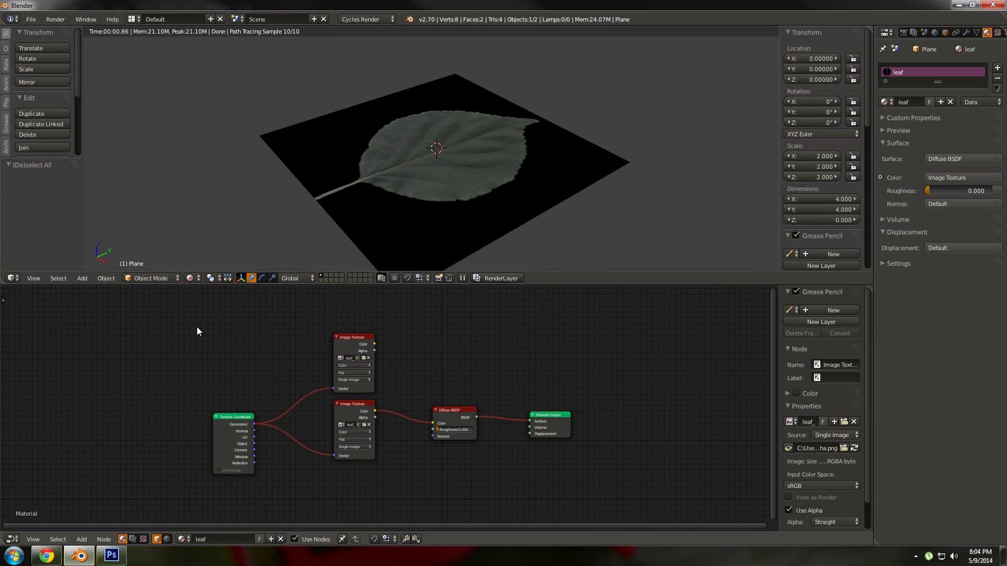
key("b")
left_click_drag(206, 325, 296, 387)
left_click_drag(441, 469, 477, 474)
key("g")
left_click(445, 464)
Insert a Mix Shader onto the Diffuse BSDF-to-output link.
key("shift+a")
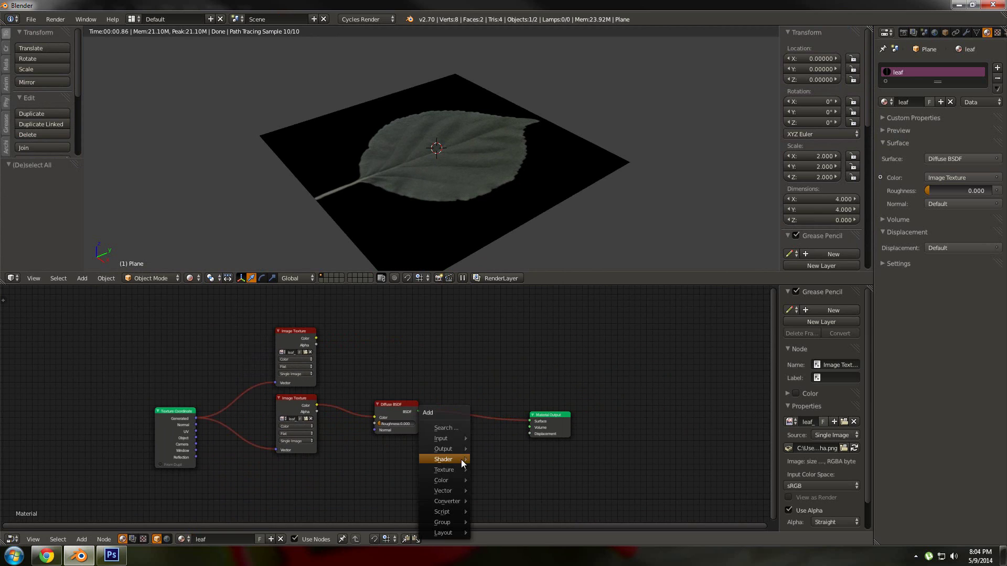
left_click(450, 429)
type("mi")
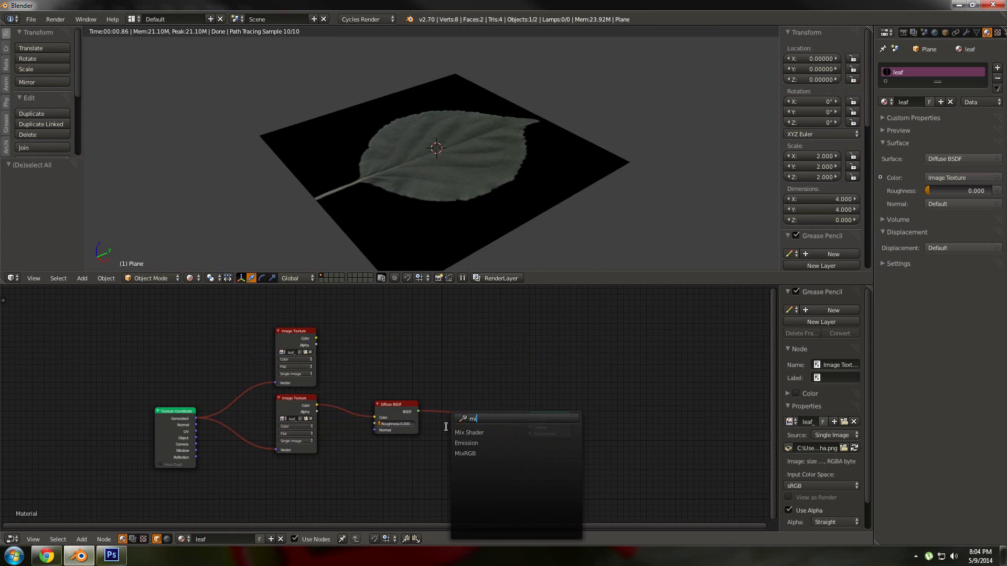
left_click(454, 432)
left_click(461, 413)
Add a Transparent BSDF below the Mix Shader, wired to its second Shader input, Fac 0.500.
key("shift+a")
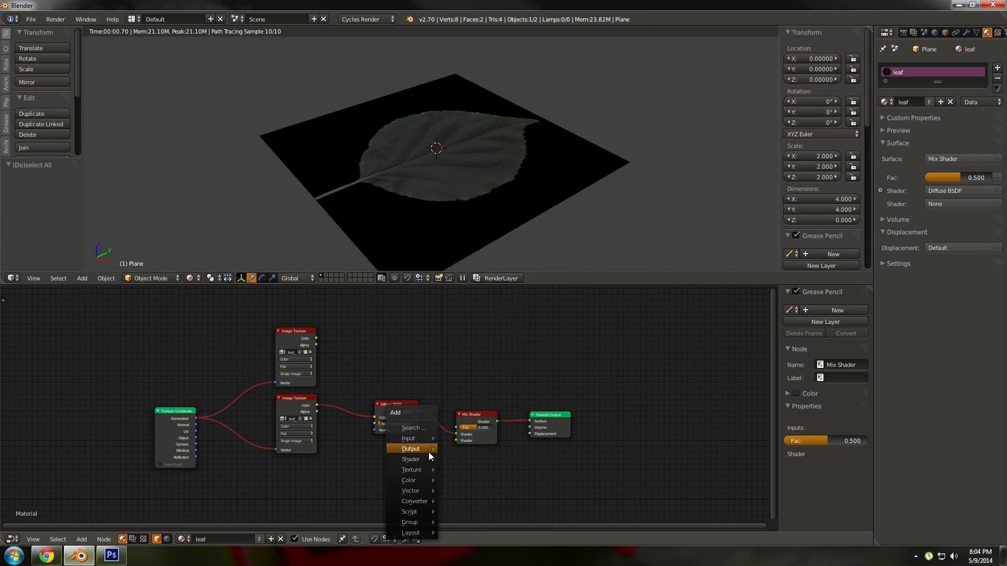
left_click(416, 429)
type("trans")
key("Return")
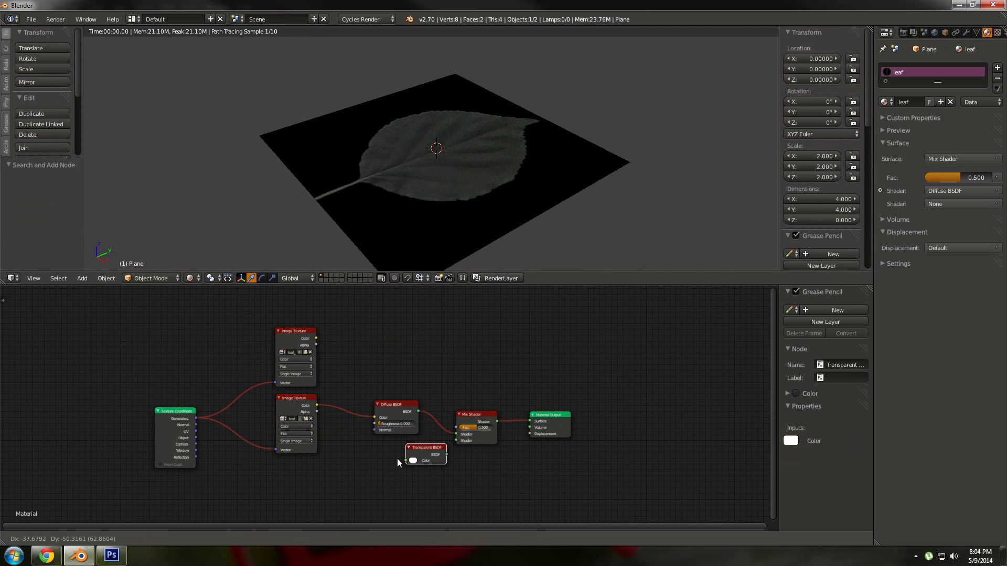
left_click(401, 462)
left_click_drag(449, 443, 478, 431)
key("g")
left_click(468, 455)
left_click(474, 428)
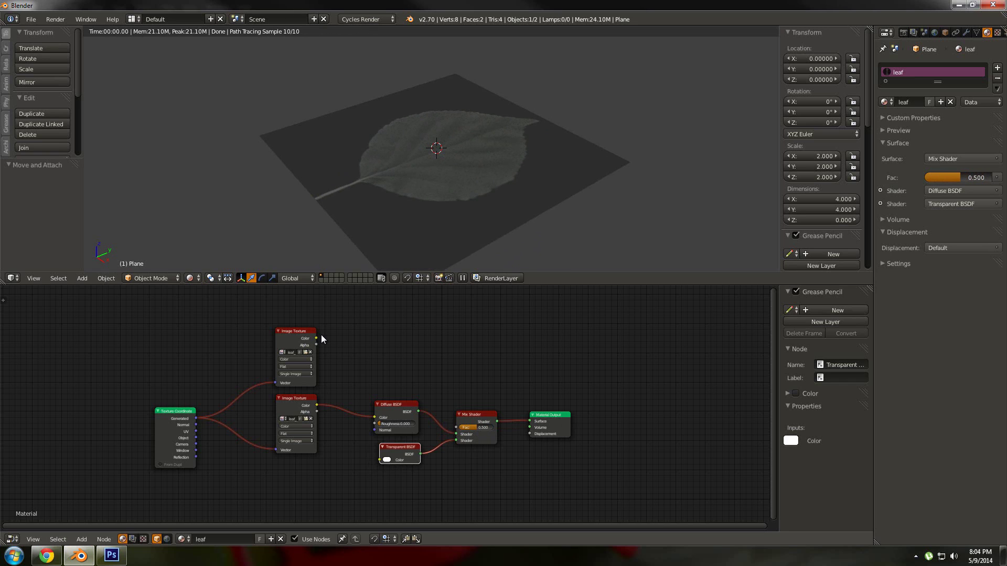
Link the leaf_alpha Image Texture's Color to the Mix Shader Fac and orbit to check the leaf silhouette.
left_click_drag(317, 338, 378, 343)
left_click_drag(464, 430, 457, 428)
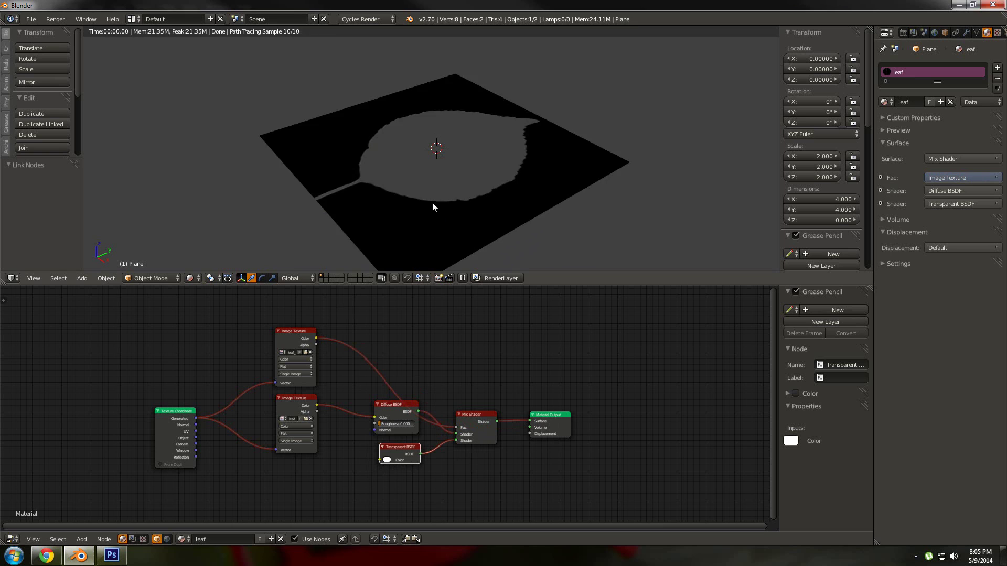
mouse_move(432, 203)
middle_mouse_down()
mouse_move(448, 218)
mouse_move(449, 188)
mouse_move(441, 221)
mouse_move(442, 194)
mouse_move(427, 188)
mouse_move(425, 252)
mouse_move(426, 195)
middle_mouse_up()
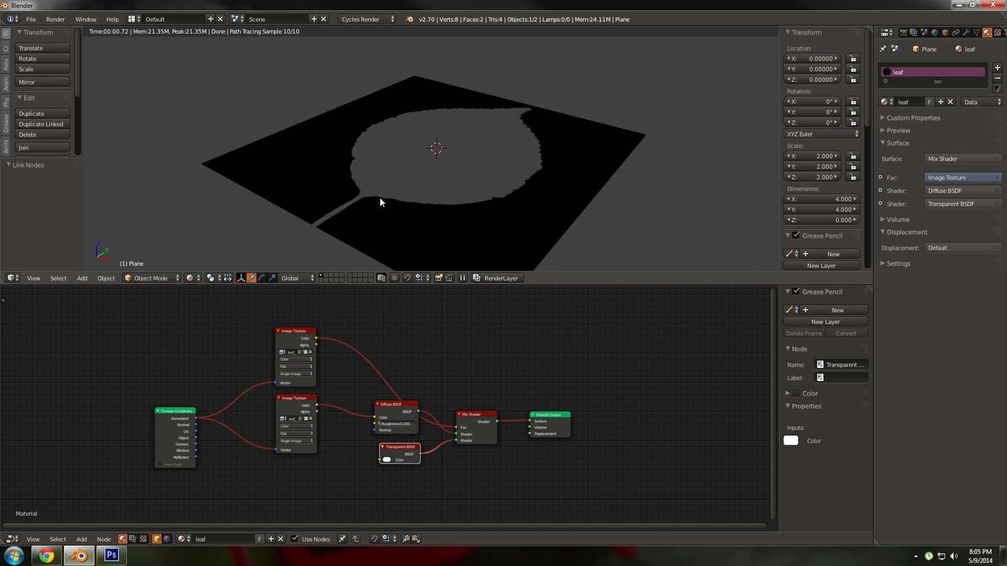
middle_click_drag(380, 198, 387, 205)
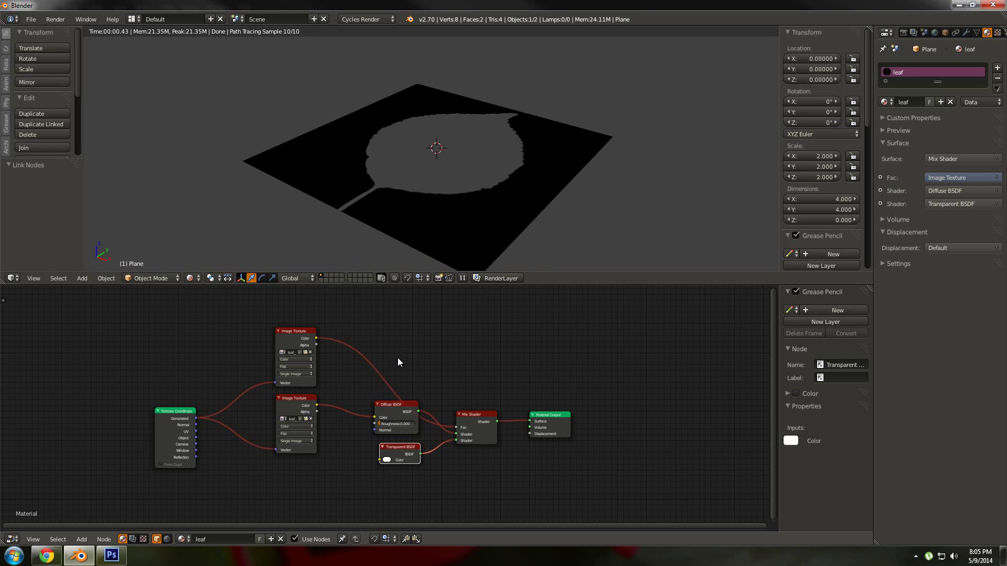
middle_click_drag(401, 360, 421, 351)
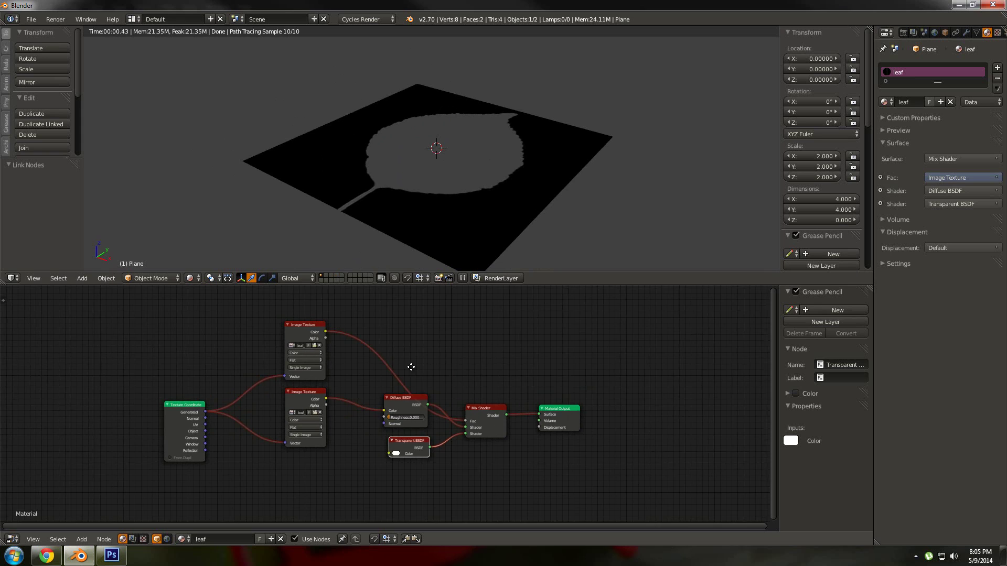
key("shift+a")
left_click(421, 352)
type("in")
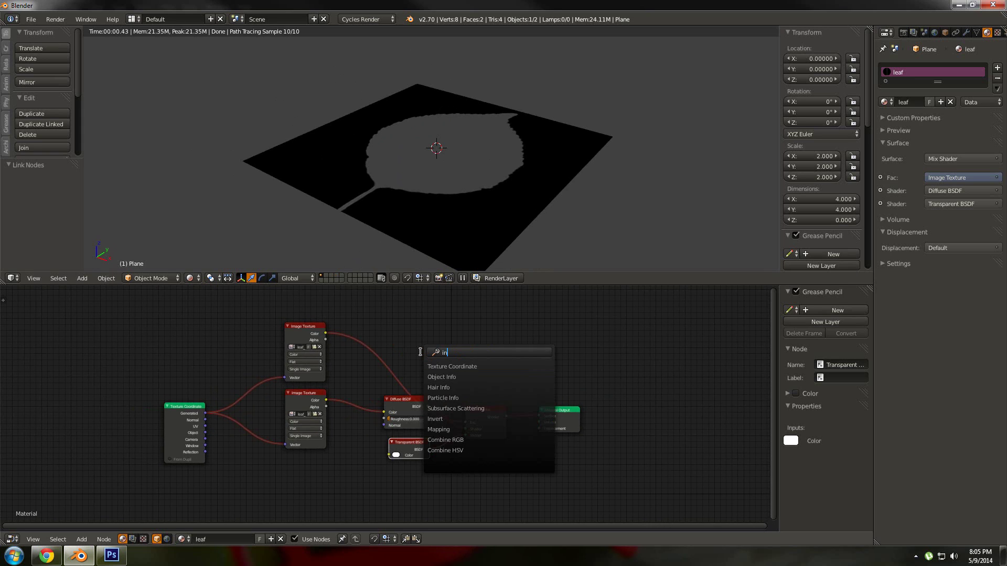
type("v")
key("Return")
left_click(381, 358)
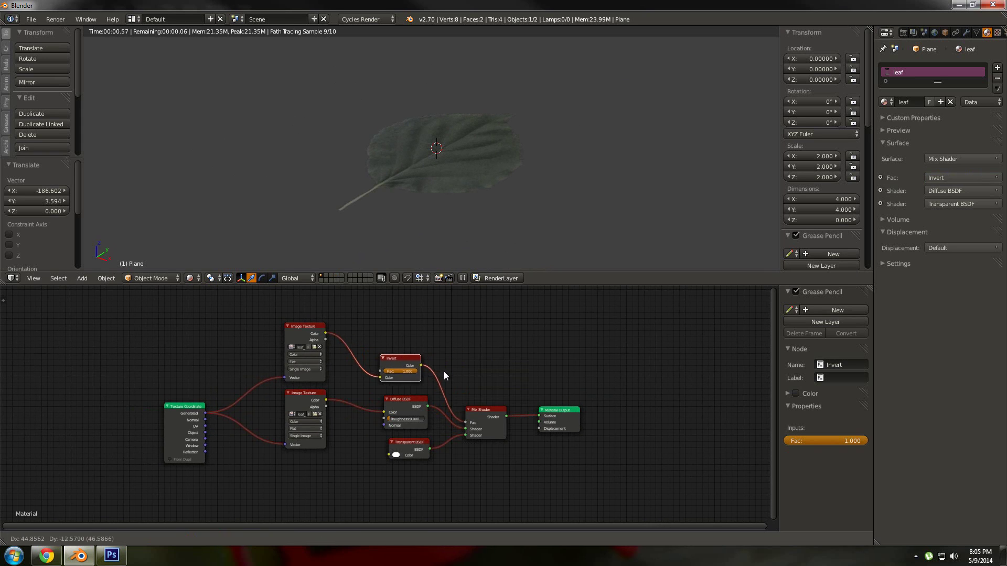
left_click(451, 375)
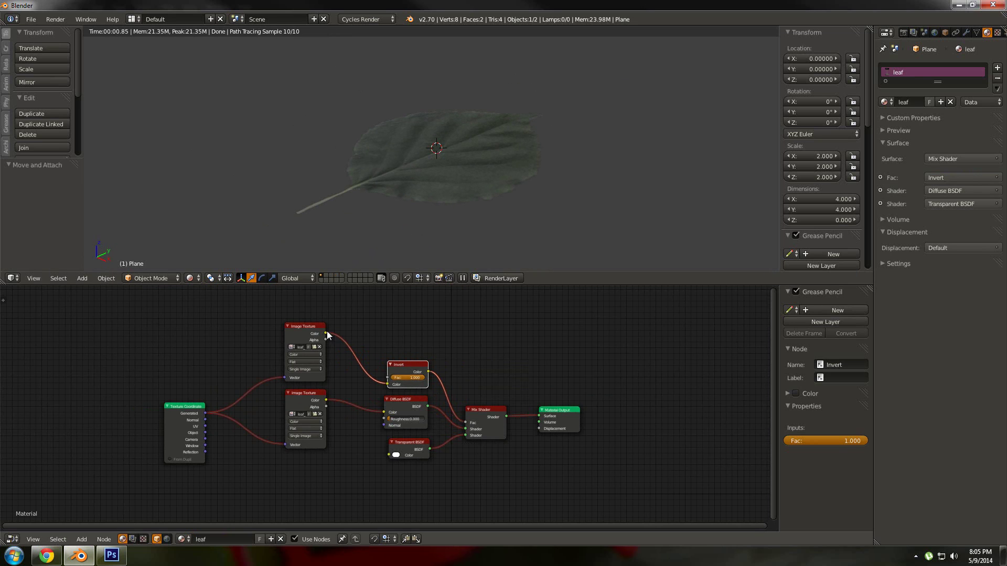
left_click_drag(468, 427, 467, 425)
key("x")
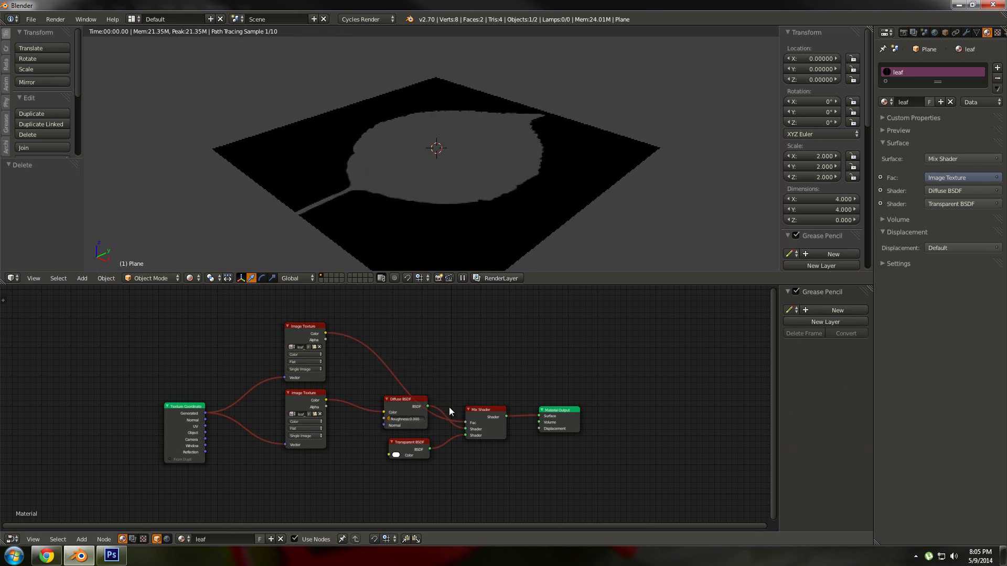
Swap the Transparent and Diffuse BSDF node positions by scaling them -1 on Y.
middle_click_drag(457, 404, 466, 385)
scroll(467, 391, "up", 2)
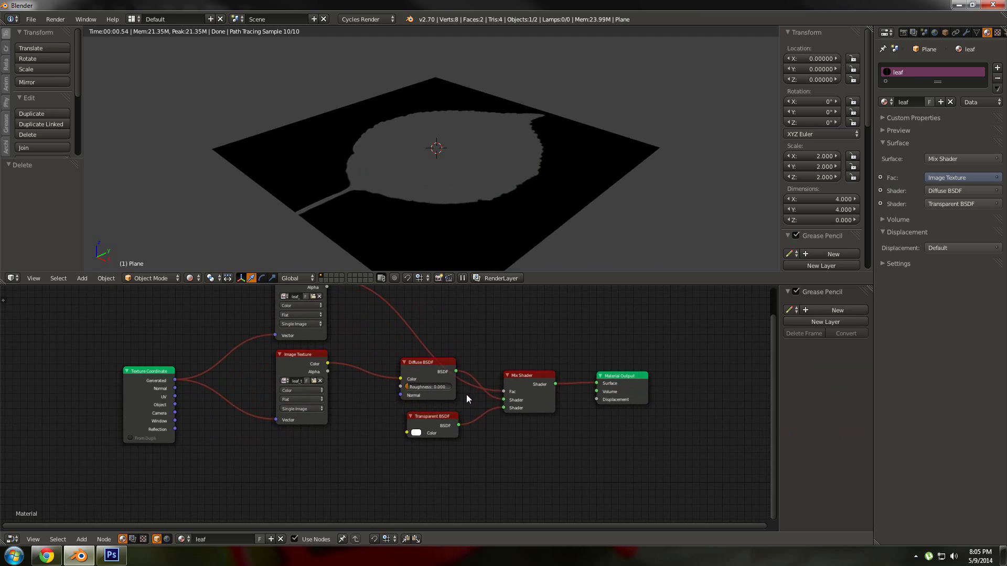
left_click(439, 426)
left_click_drag(438, 424, 433, 427)
left_click(430, 370)
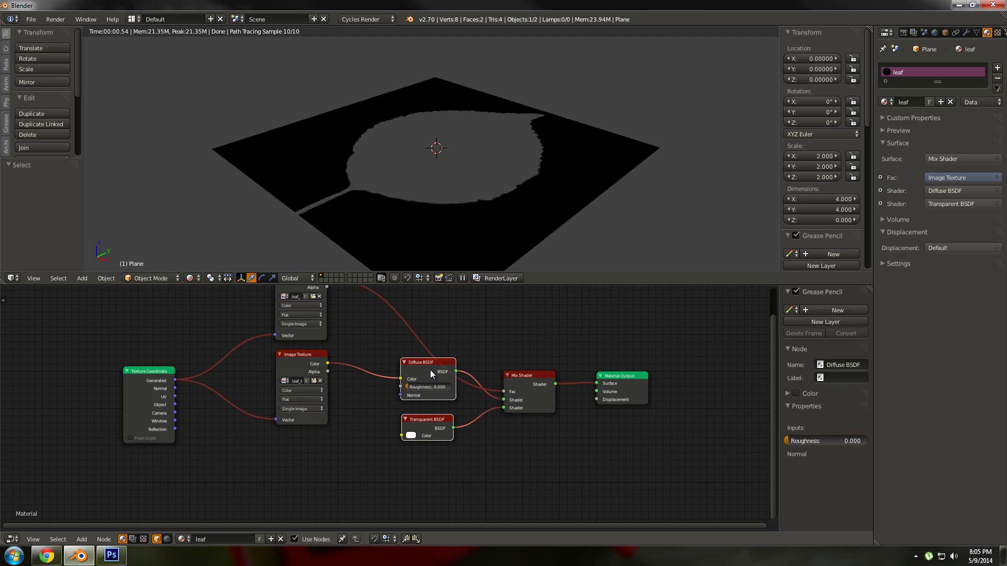
key("s")
key("y")
key("minus")
key("1")
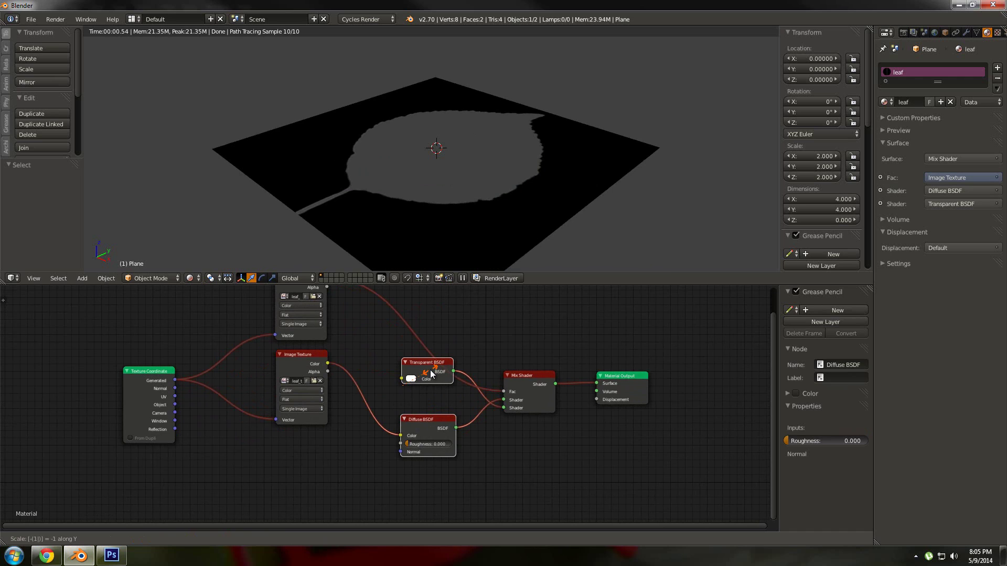
key("Return")
key("g")
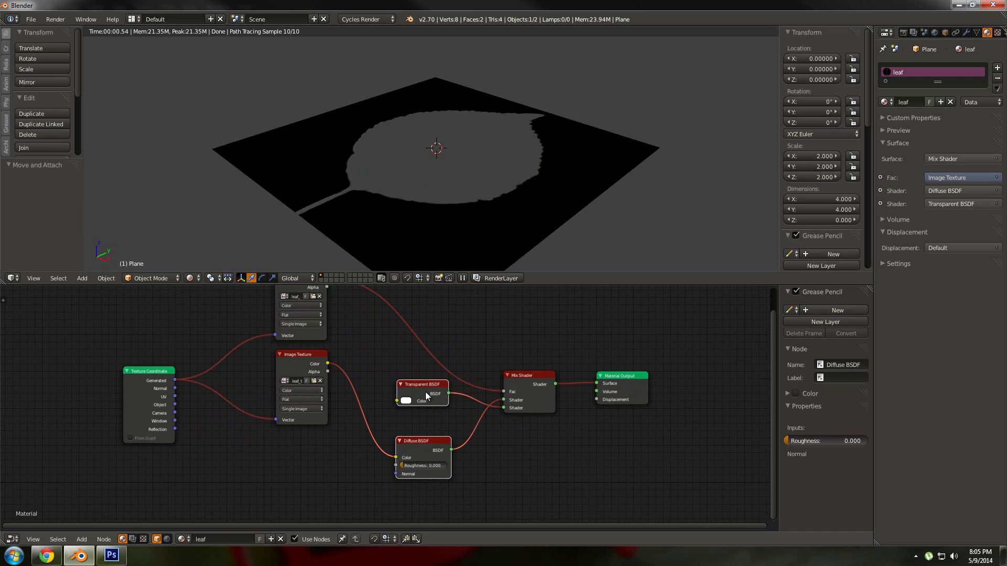
left_click(426, 392)
Connect Transparent BSDF to the upper Shader input and Diffuse BSDF to the lower one.
left_click_drag(423, 454, 422, 444)
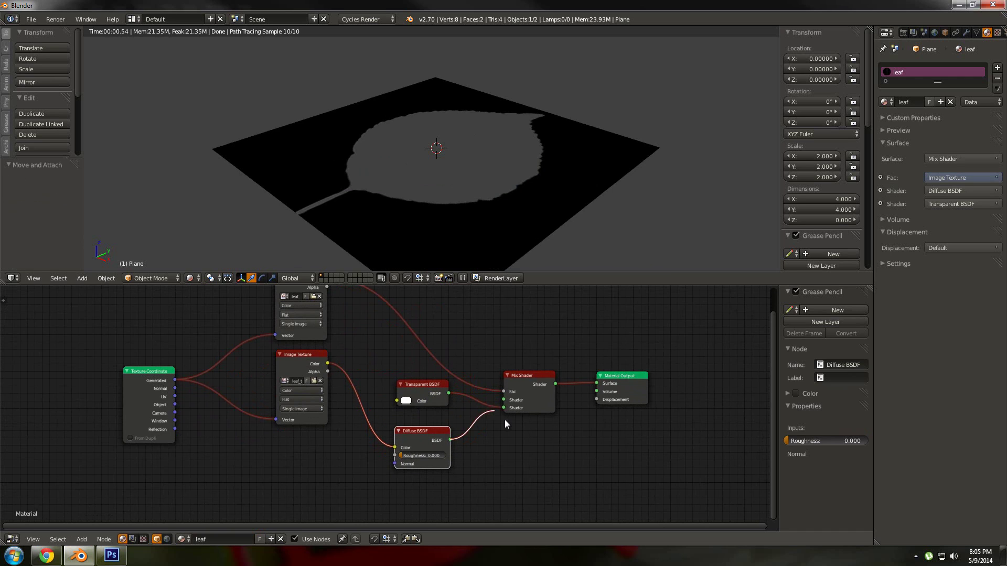
left_click_drag(504, 419, 506, 407)
left_click_drag(449, 393, 505, 399)
left_click_drag(417, 433, 422, 421)
key("a")
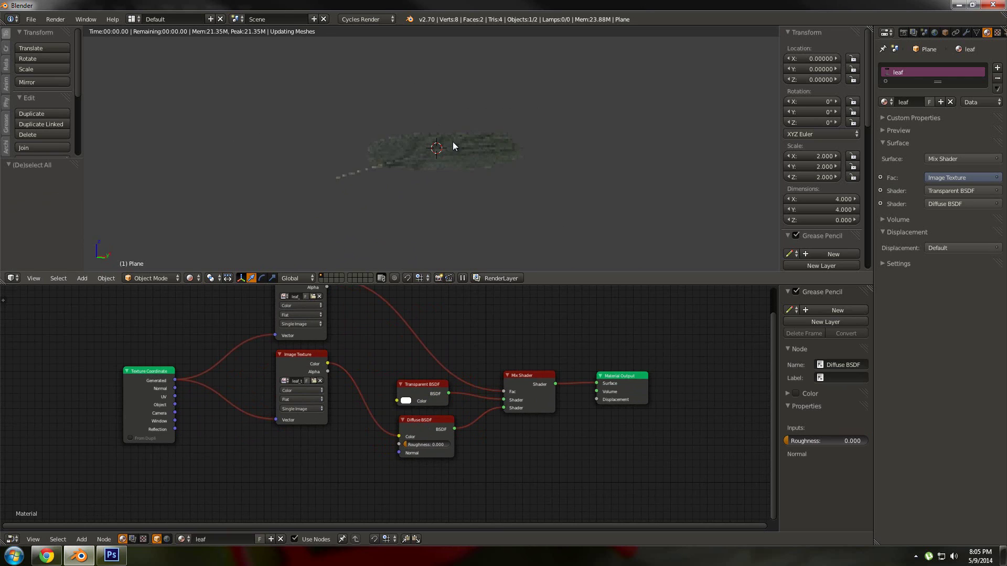
key("KP_0")
key("KP_0")
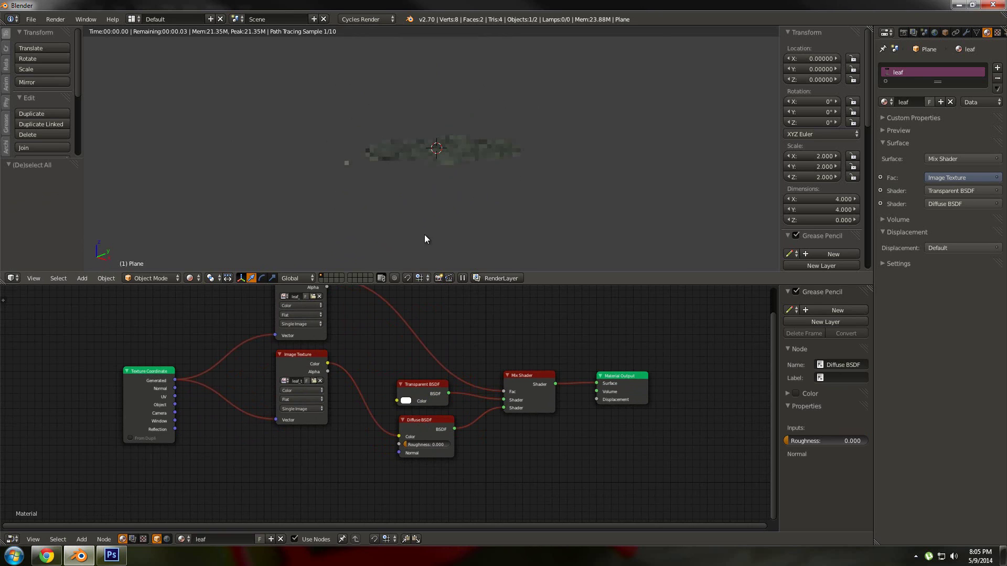
middle_click_drag(355, 384, 403, 393)
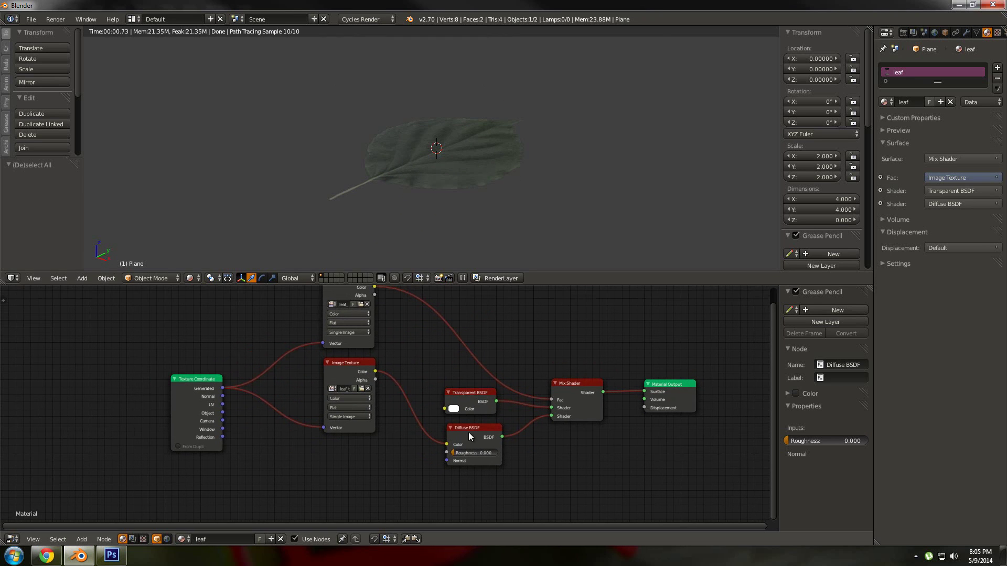
left_click_drag(469, 437, 464, 430)
scroll(360, 415, "down", 2)
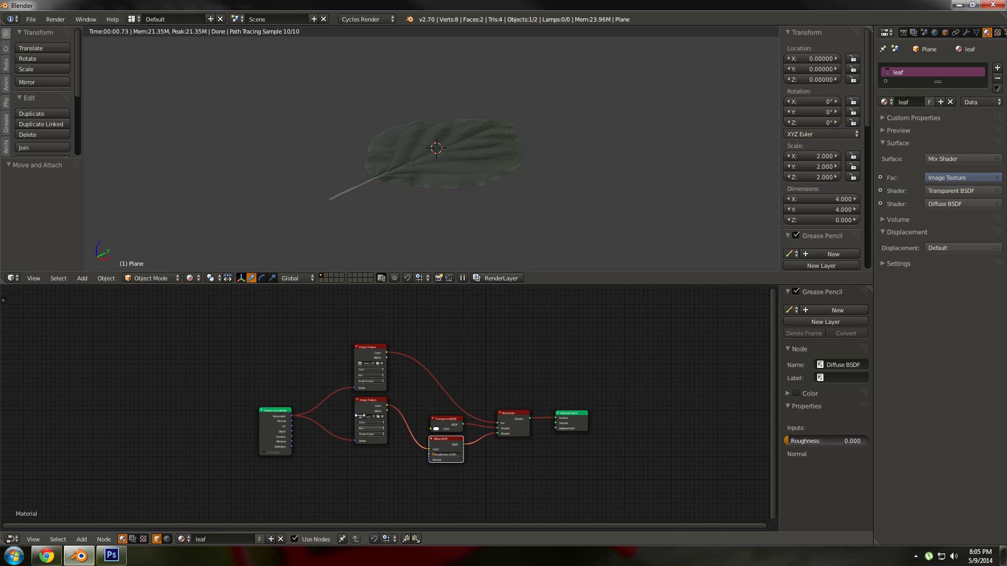
Move every node except Material Output further left.
key("b")
left_click_drag(243, 326, 510, 468)
key("g")
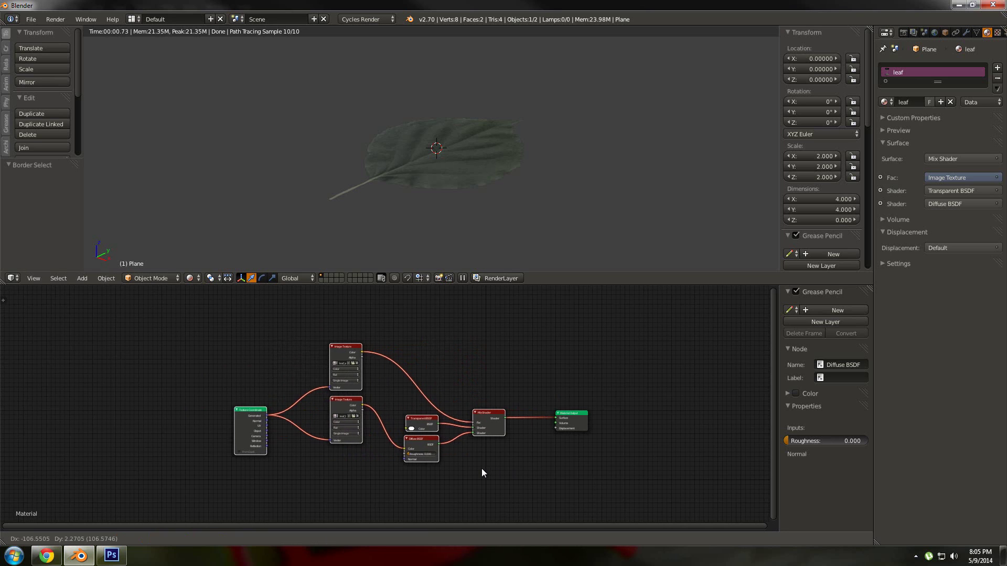
left_click(457, 448)
scroll(451, 448, "up", 1)
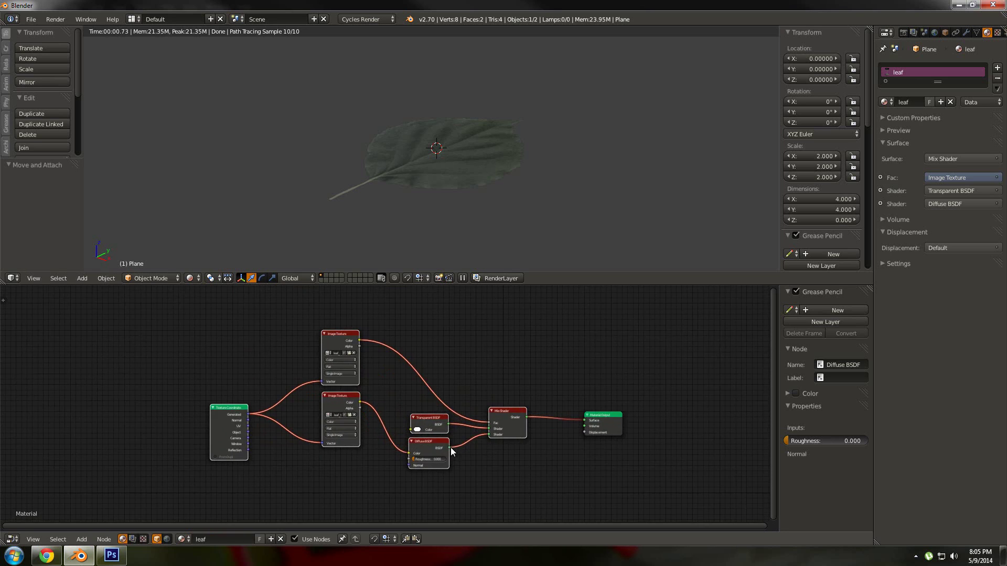
scroll(451, 448, "up", 1)
scroll(317, 376, "down", 1)
Move the five left-hand nodes down-left, raise Transparent BSDF, and orbit to inspect the leaf.
key("a")
key("b")
left_click_drag(215, 321, 421, 461)
key("g")
left_click(372, 476)
middle_click_drag(411, 465, 447, 478, "ctrl")
left_click_drag(351, 426, 350, 413)
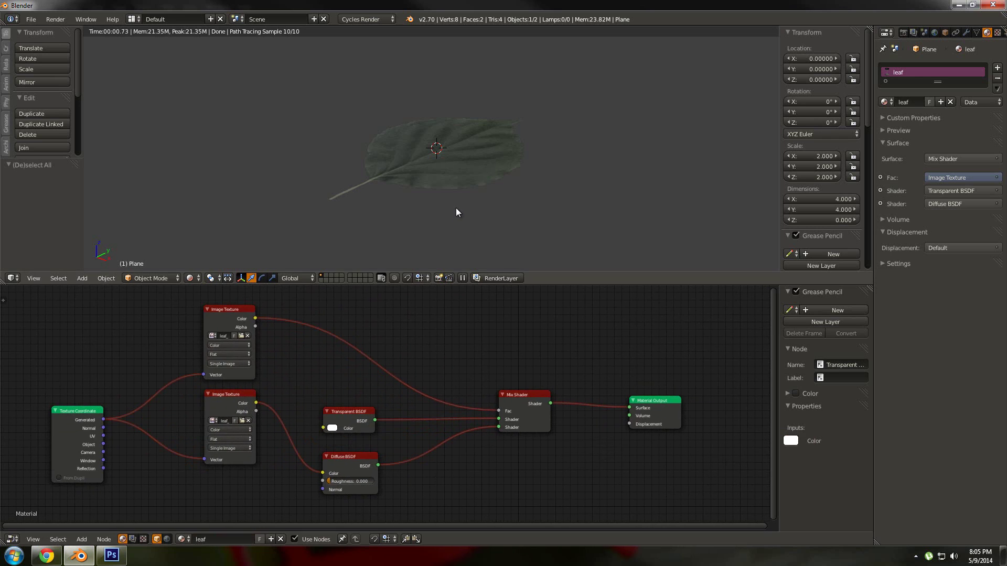
scroll(454, 206, "up", 3)
middle_click_drag(603, 175, 582, 151)
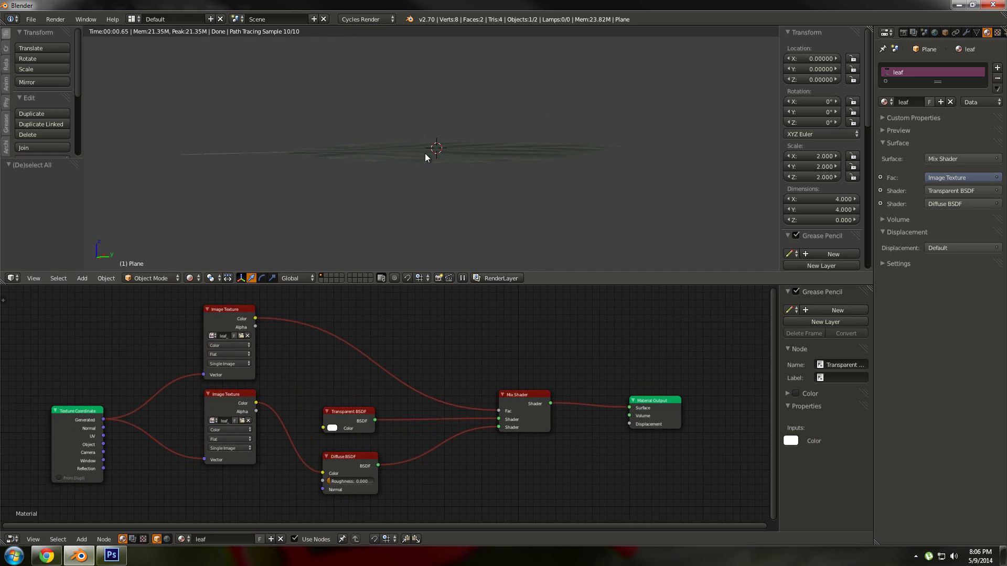
middle_click_drag(427, 158, 407, 184)
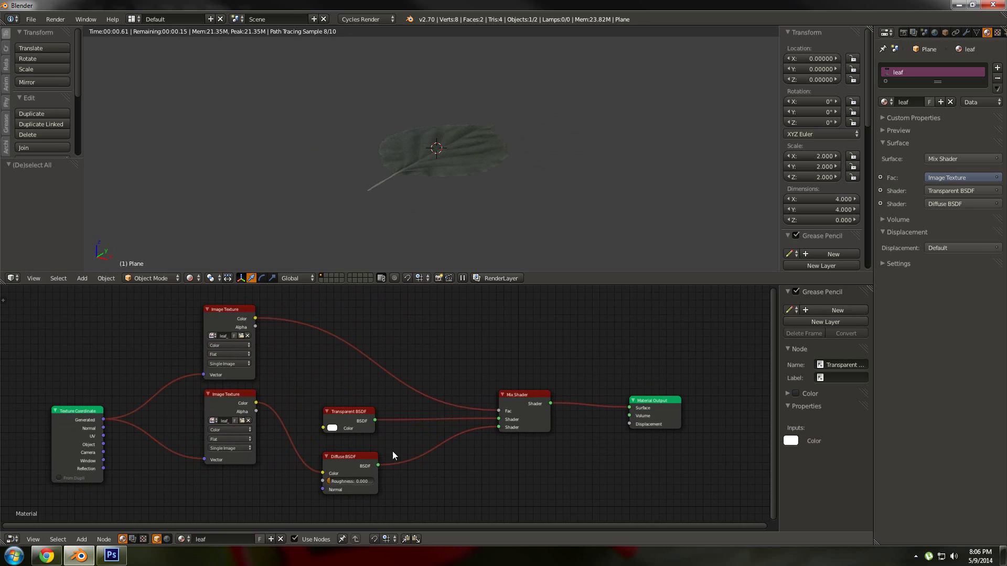
Insert a second Mix Shader onto the Diffuse BSDF link.
middle_click_drag(430, 459, 413, 445)
key("shift+a")
left_click(402, 430)
type("Invert")
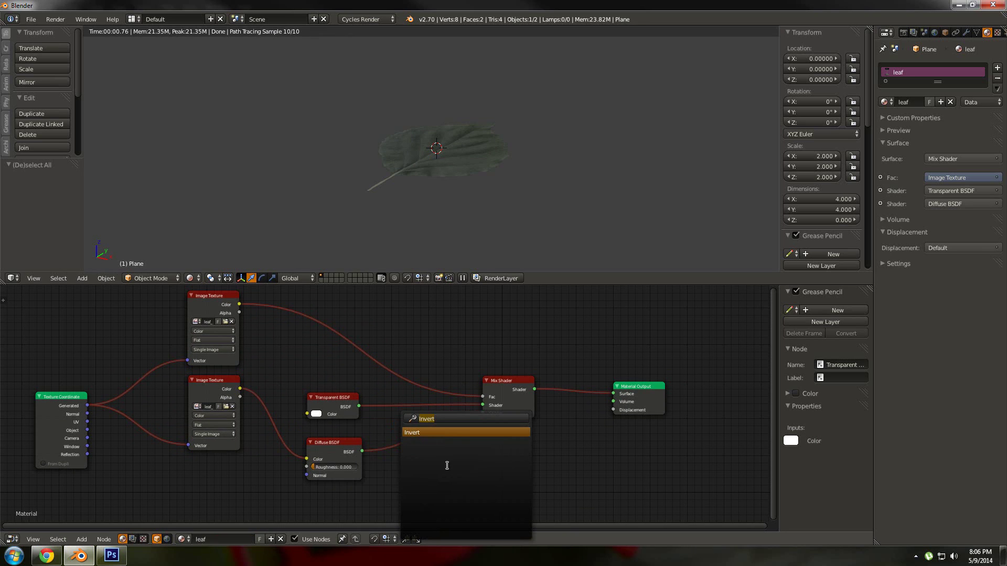
type("mi")
left_click(417, 434)
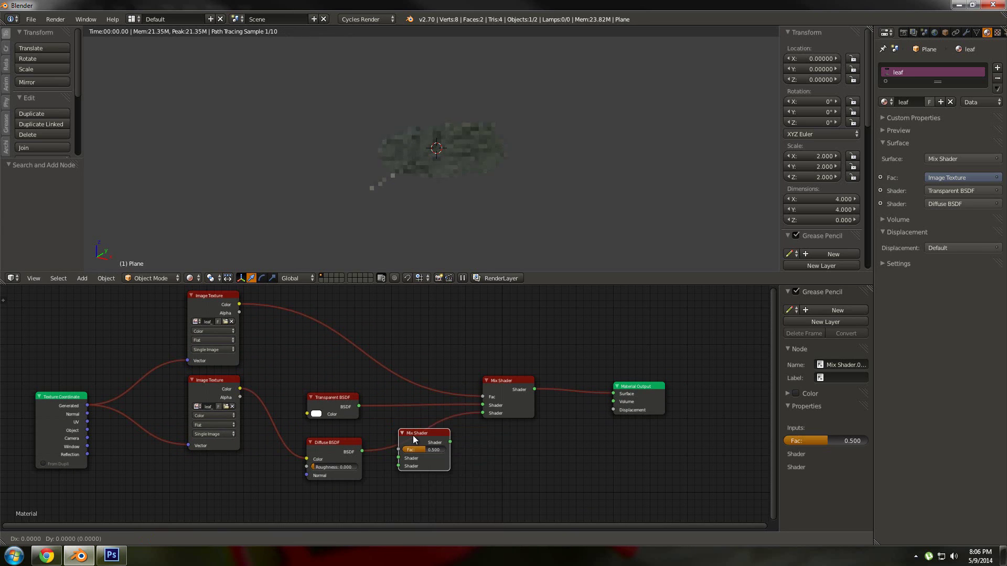
left_click(413, 435)
Add a Glossy BSDF below Diffuse BSDF, connected to the new Mix Shader's second Shader socket.
key("shift+a")
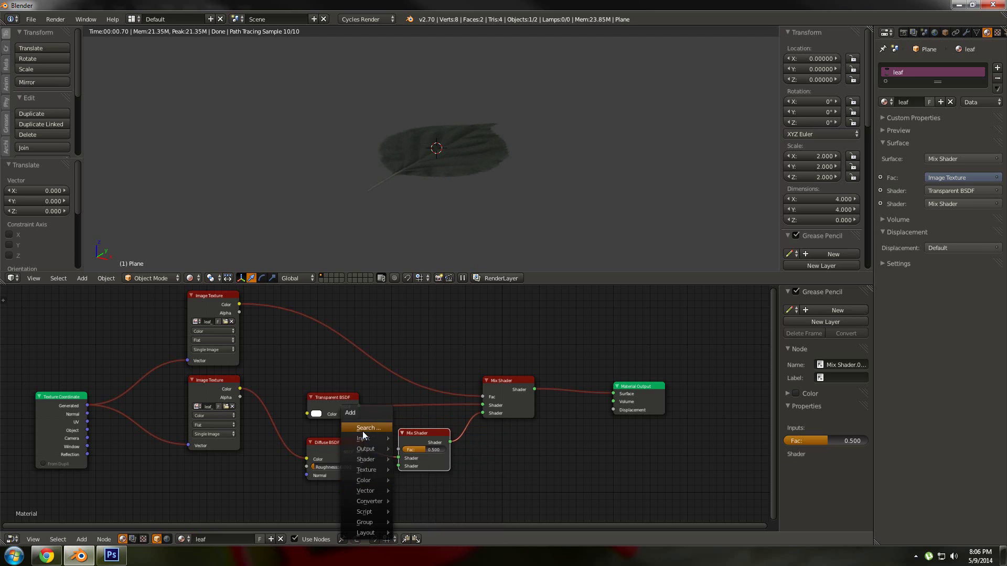
left_click(363, 428)
type("glo")
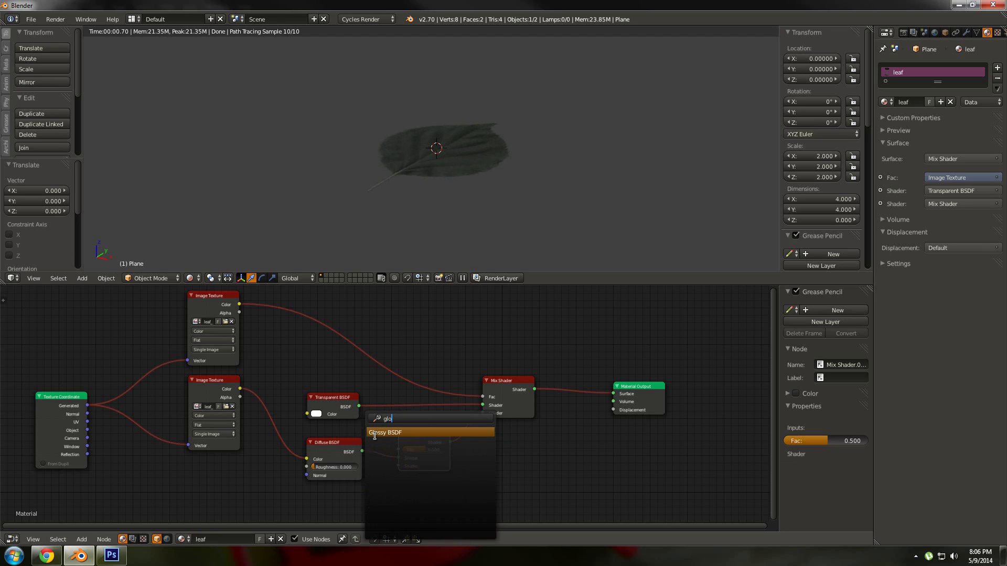
left_click(375, 433)
left_click(364, 503)
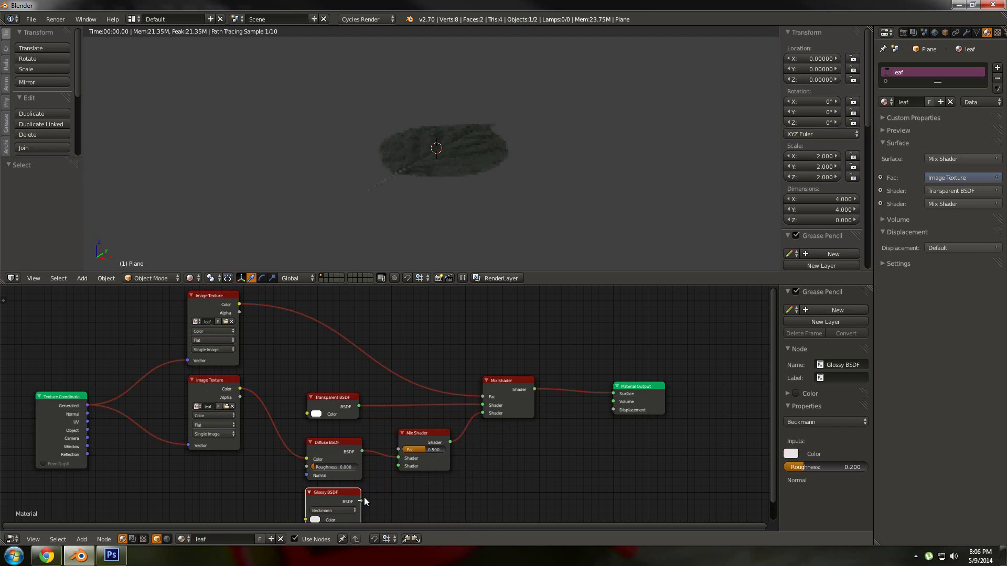
left_click_drag(392, 470, 398, 467)
scroll(398, 467, "down", 1)
left_click_drag(351, 411, 350, 377)
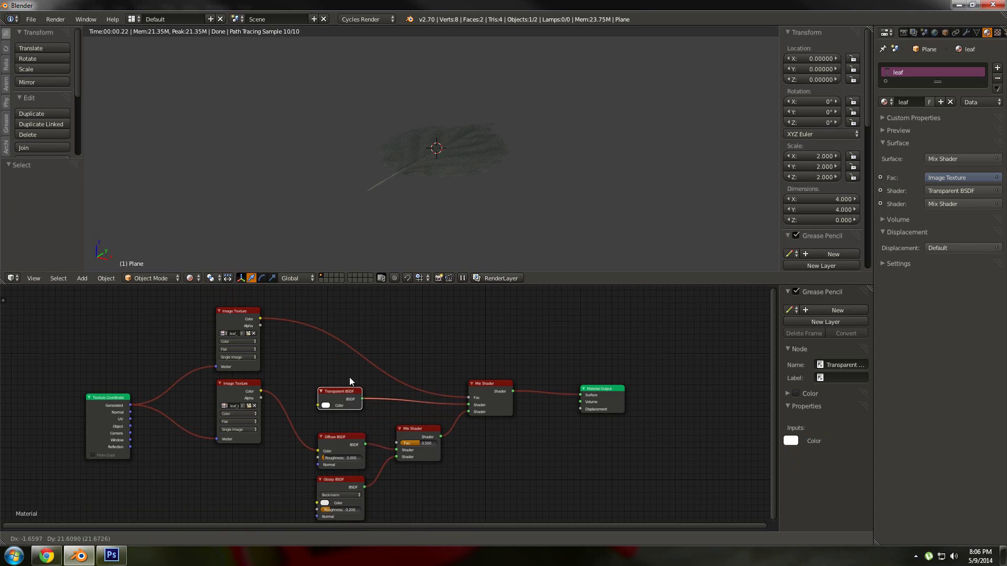
key("shift+a")
Add a Fresnel node and preview the Diffuse/Glossy mix with factor 0 in the rendered view.
left_click(363, 395)
type("fre")
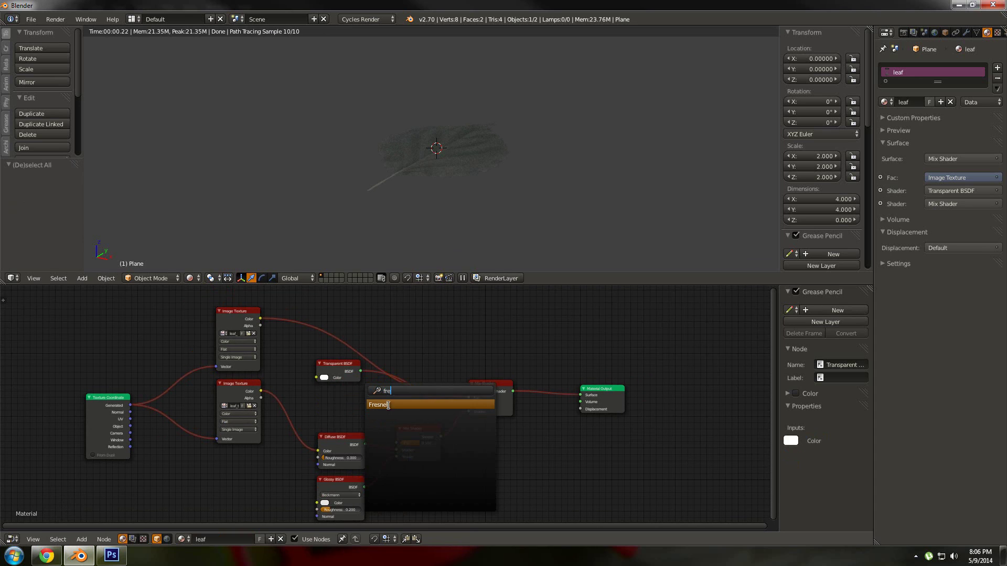
key("Return")
left_click(349, 415)
scroll(378, 421, "up", 1)
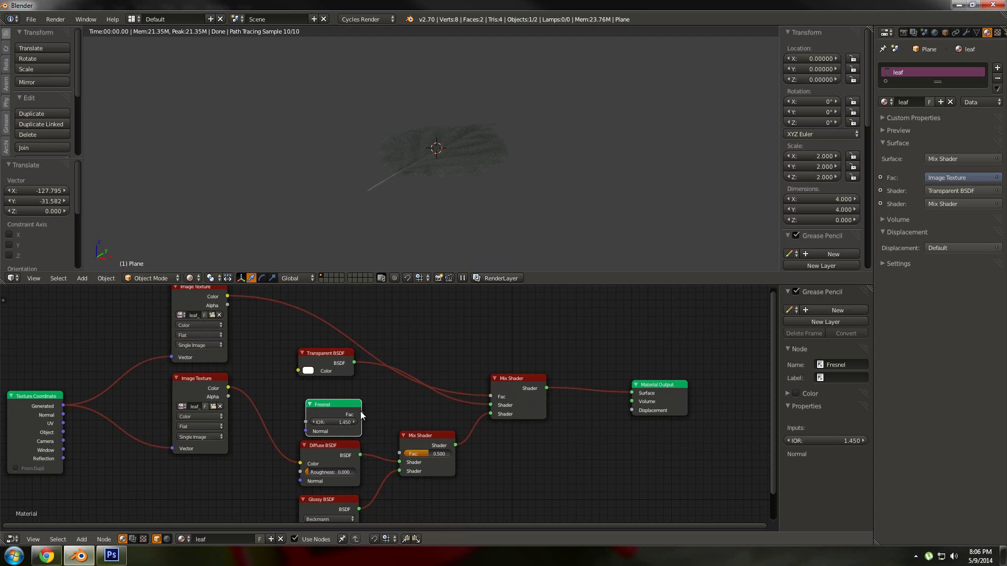
left_click_drag(361, 414, 300, 464)
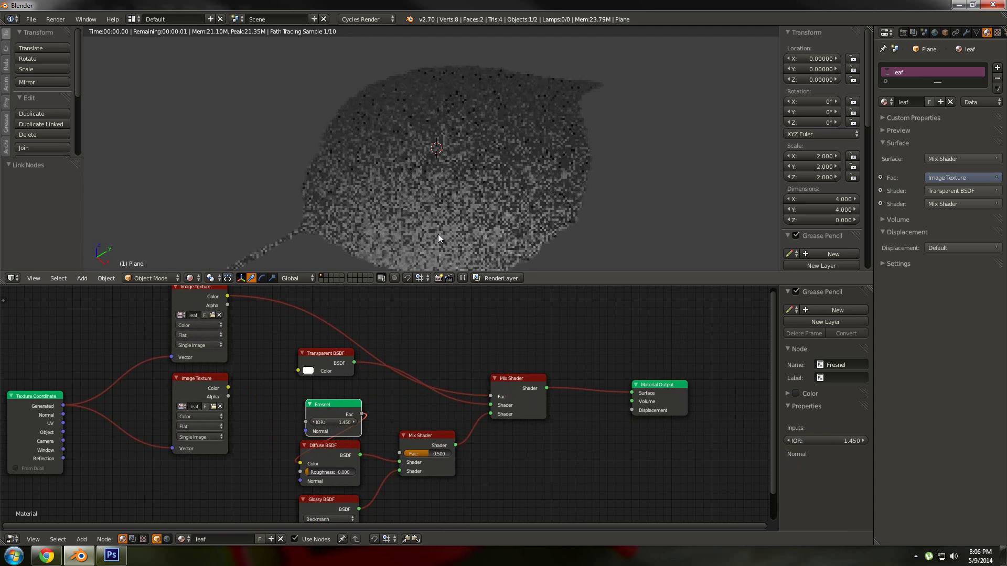
middle_click_drag(440, 234, 398, 275)
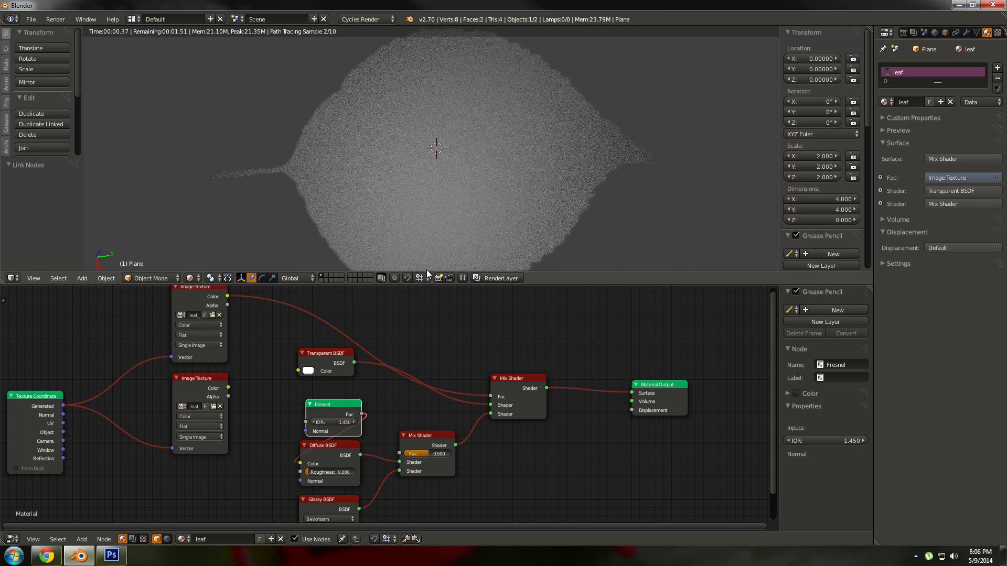
left_click_drag(431, 452, 386, 456)
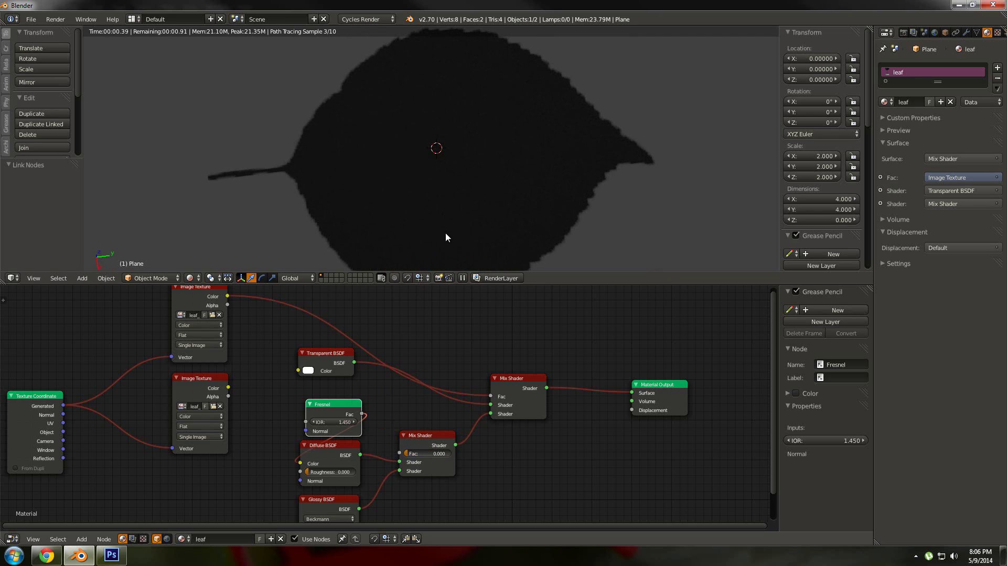
middle_click_drag(497, 208, 499, 122)
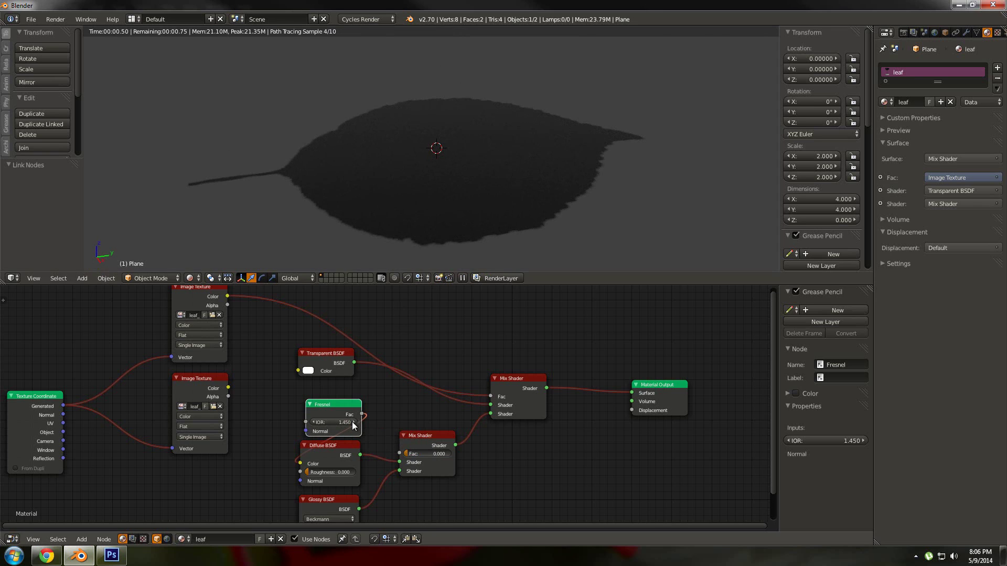
Feed the leaf image colour into Diffuse BSDF and connect Fresnel Fac to the Mix Shader factor.
key("g")
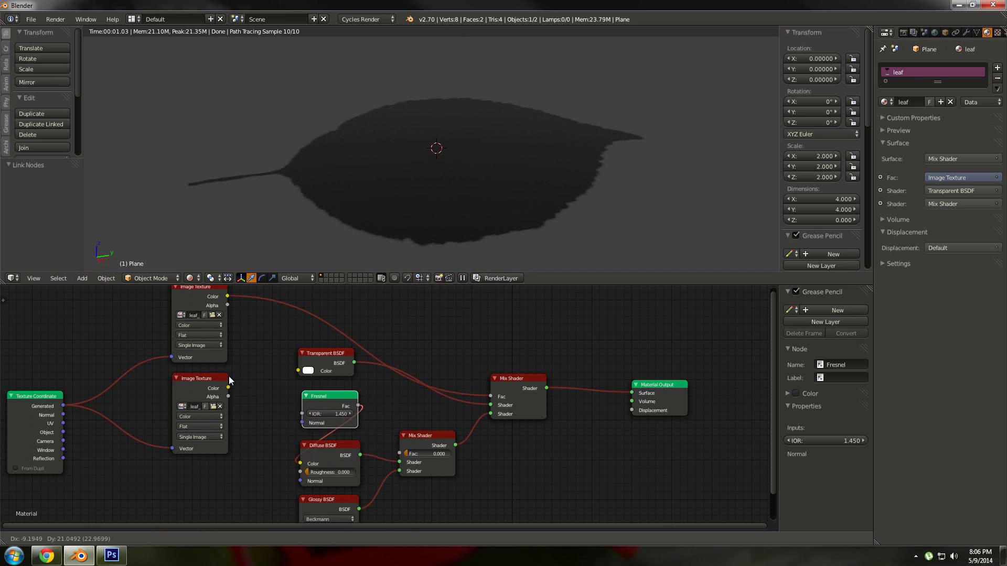
left_click(223, 379)
left_click_drag(228, 388, 299, 462)
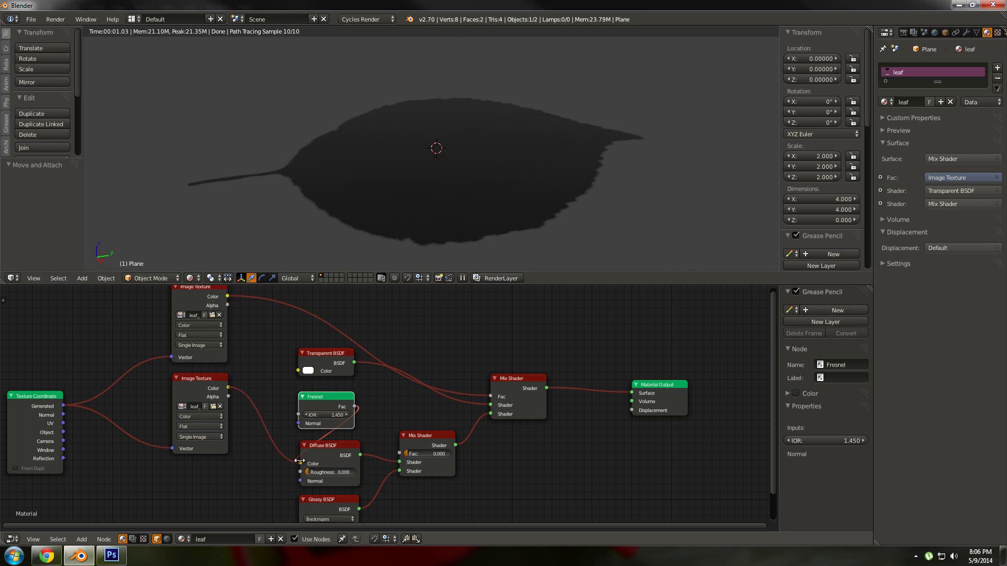
left_click_drag(354, 407, 402, 453)
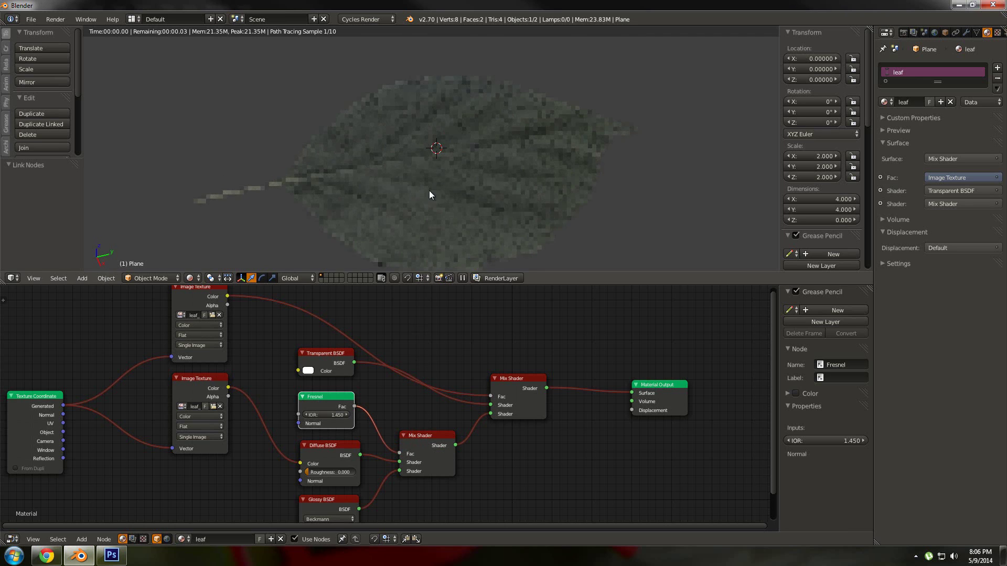
middle_click_drag(429, 198, 473, 169)
In solid shading, duplicate the light plane and rotate the copy 90° about Y.
key("shift+z")
scroll(457, 168, "down", 6)
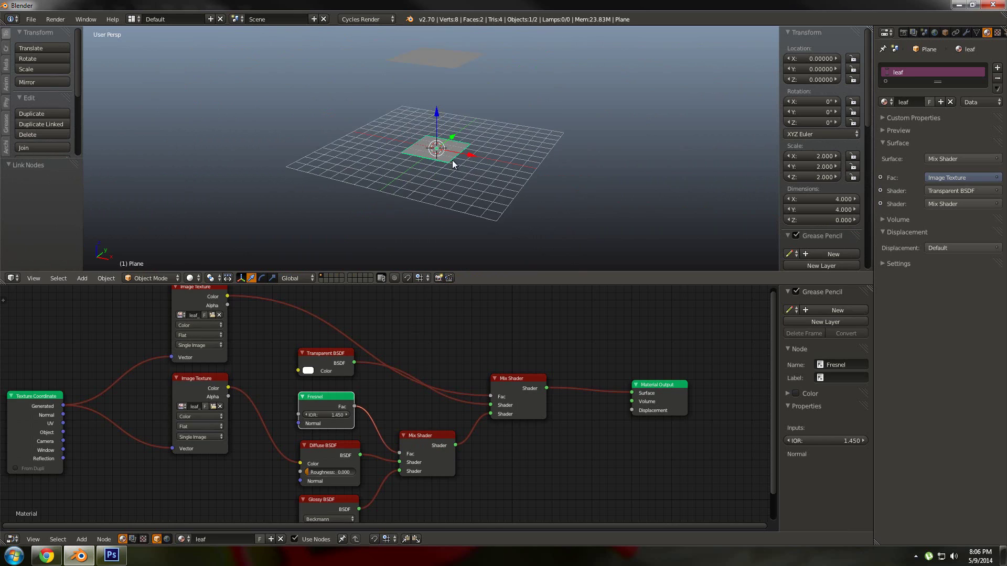
right_click(445, 83)
key("shift+d")
right_click(470, 117)
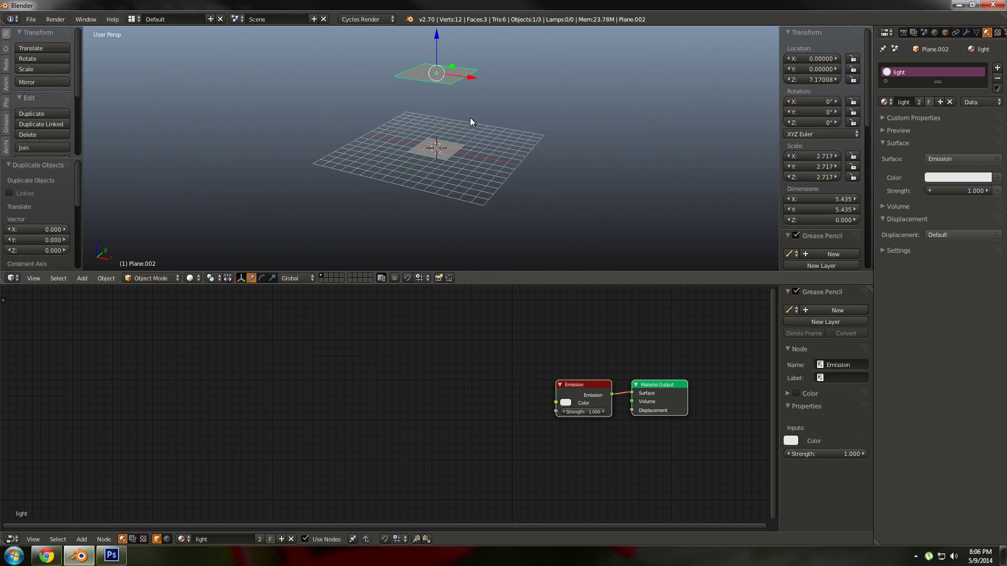
key("r")
right_click(470, 118)
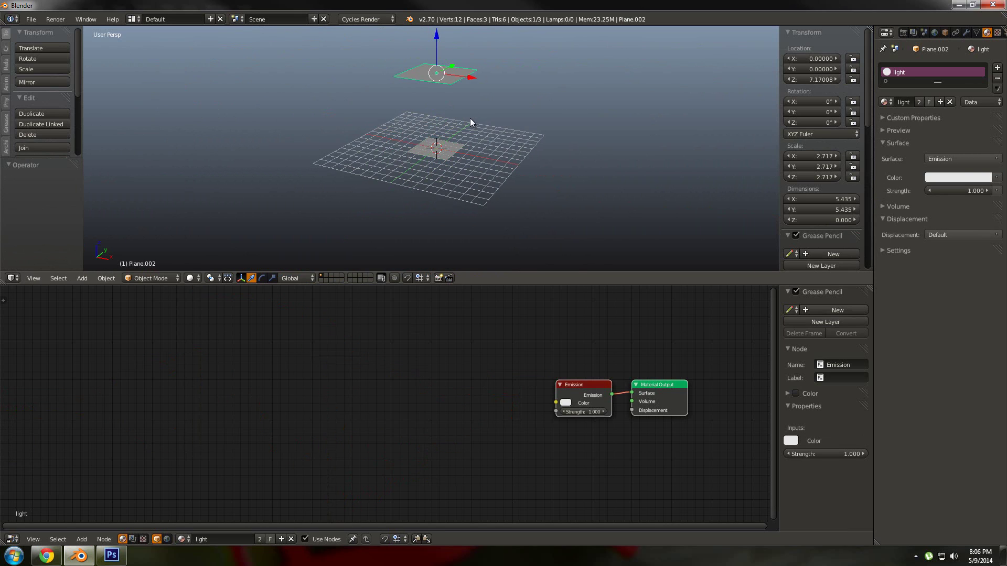
type("ry90")
key("Return")
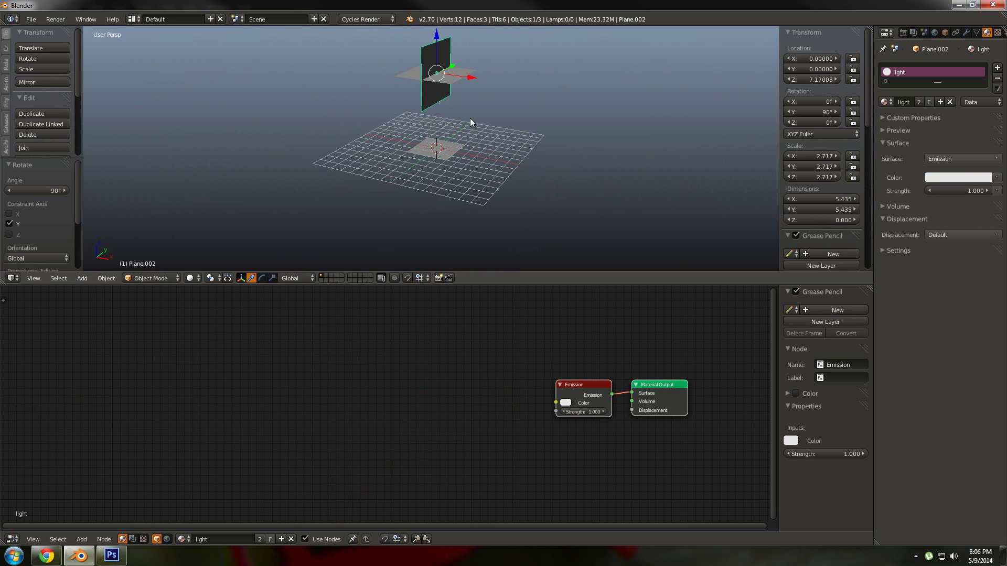
Slide the upright copy along X to about −6.07 beside the leaf, then reselect the leaf plane.
key("g")
key("x")
left_click(465, 156)
key("g")
key("z")
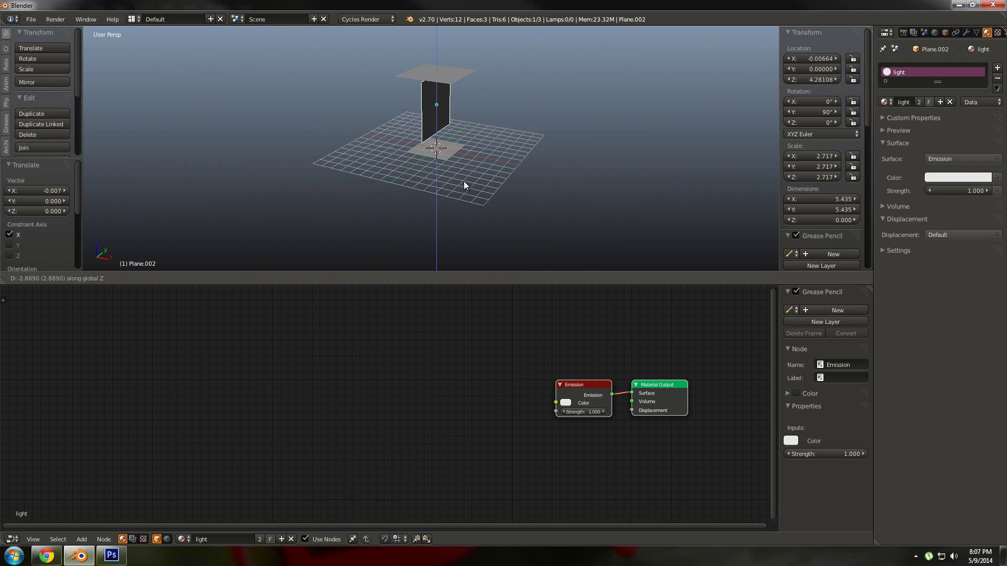
key("x")
left_click(419, 162)
scroll(420, 167, "up", 6)
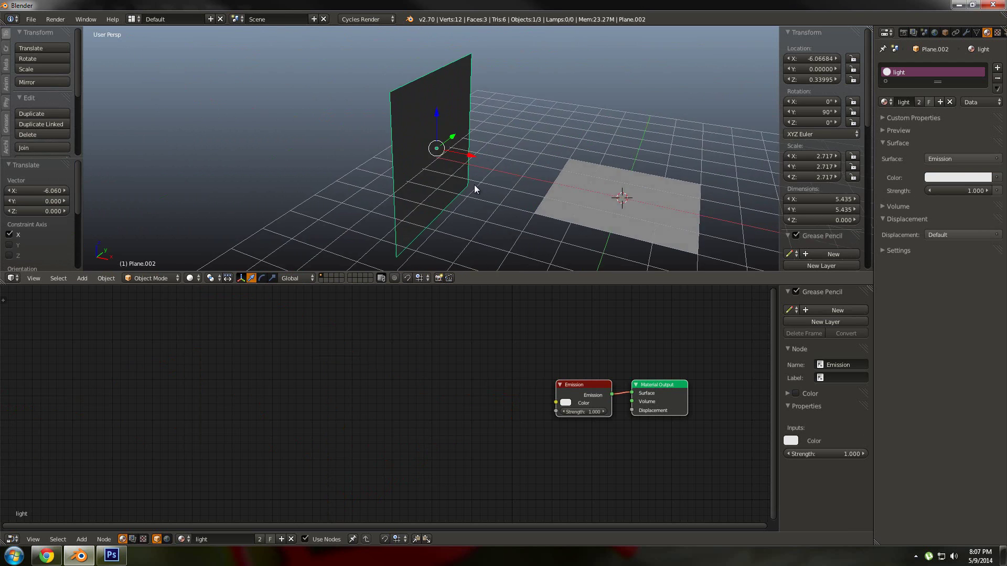
middle_click_drag(410, 158, 493, 215)
right_click(423, 181)
scroll(499, 207, "up", 4)
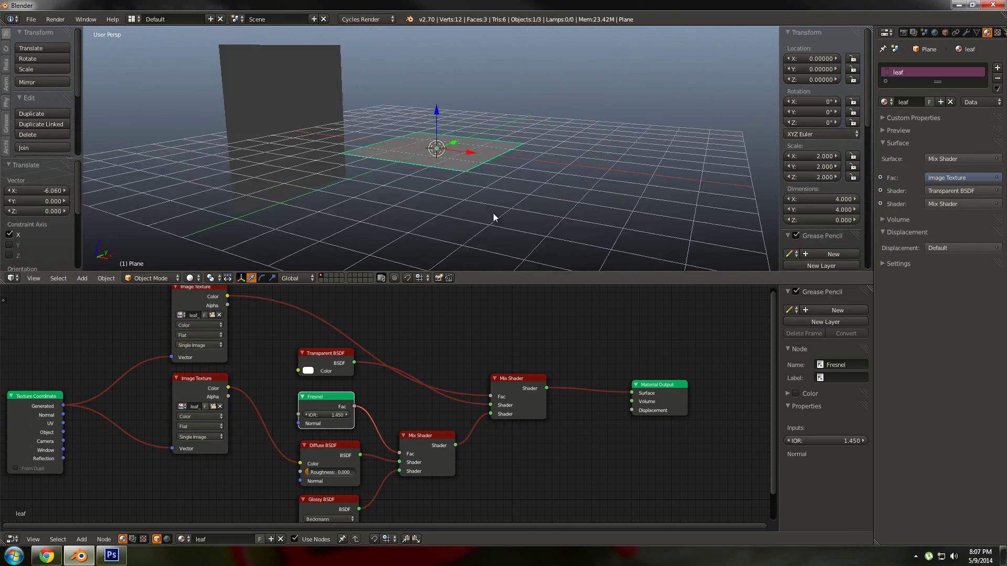
Switch the viewport to Rendered shading and orbit to a face-on top view of the leaf.
scroll(472, 199, "up", 3)
scroll(465, 197, "up", 1)
left_click(196, 281)
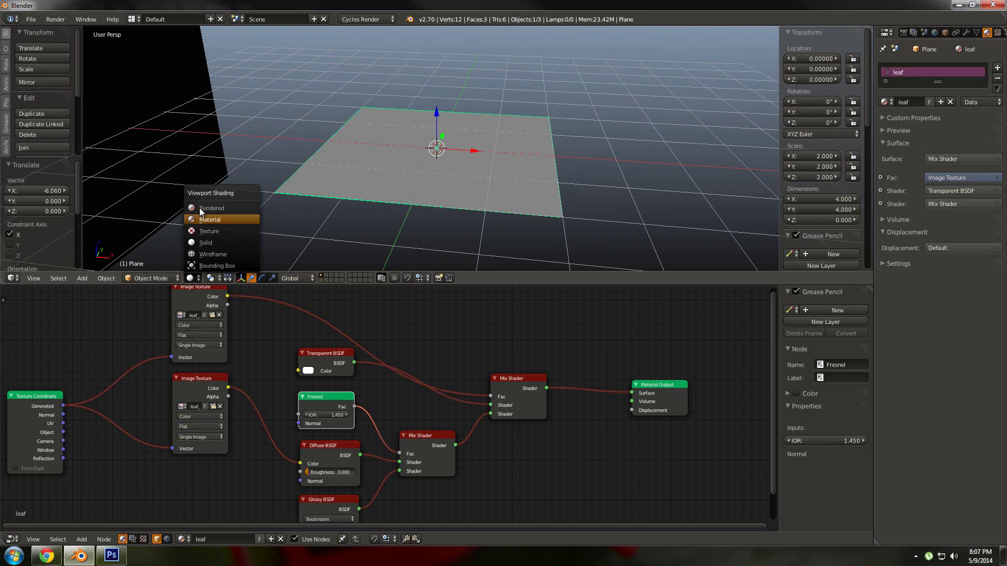
left_click(228, 208)
middle_click_drag(410, 206, 454, 187)
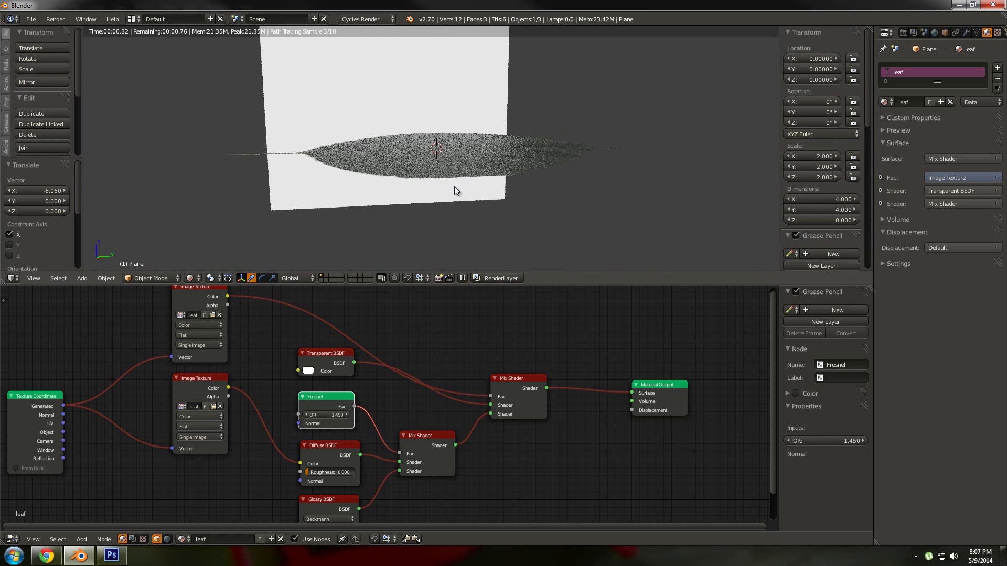
middle_click_drag(464, 140, 457, 234)
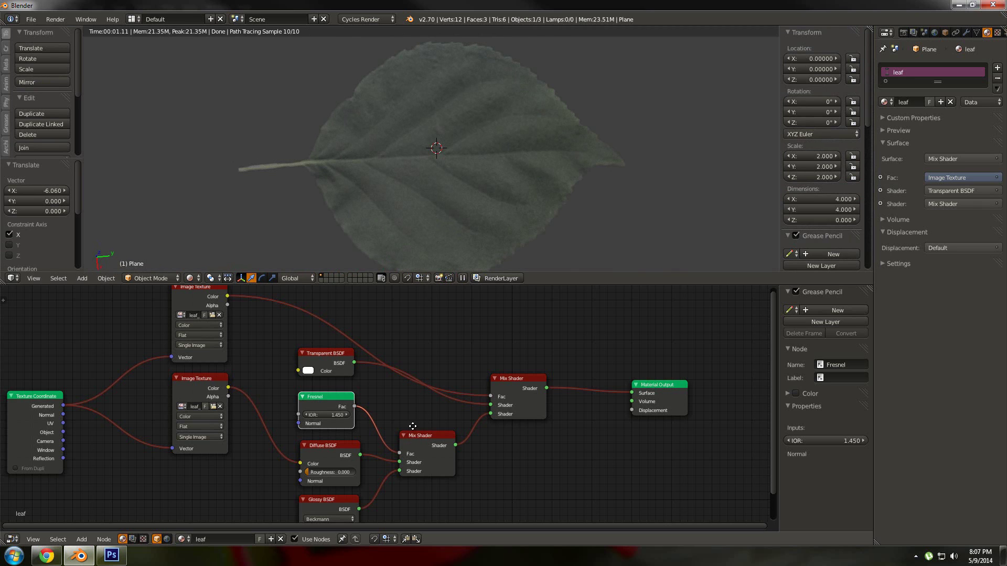
scroll(411, 418, "up", 2)
Unlink Fresnel, set the Mix Shader Fac to 0.5, then reconnect Fresnel Fac to it.
left_click_drag(404, 417, 399, 393)
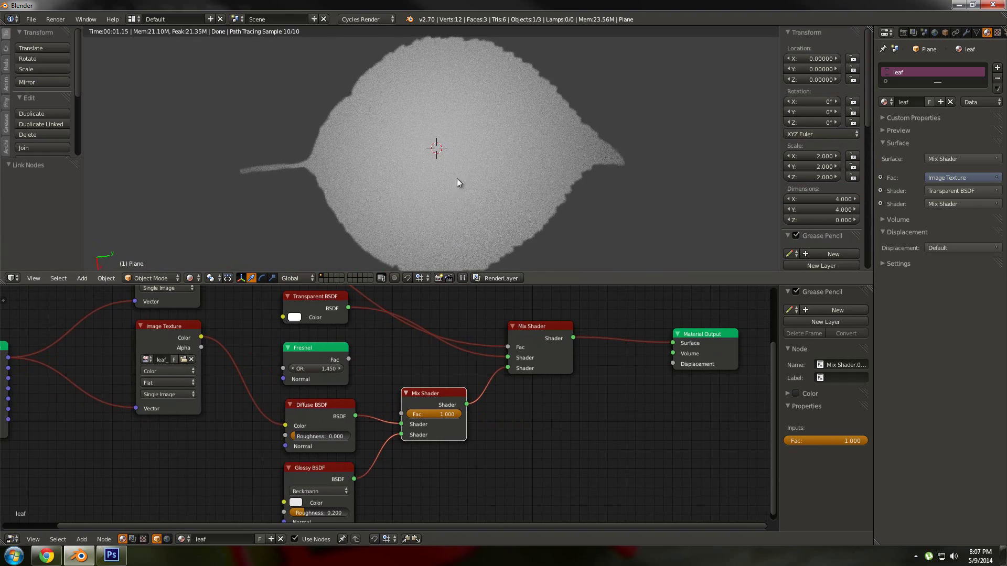
left_click(434, 414)
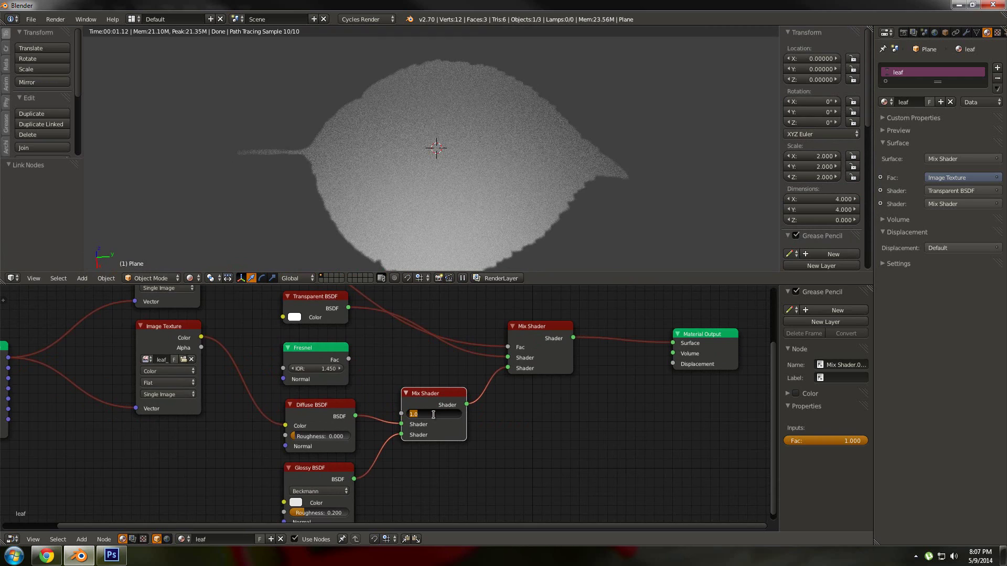
type("0.5")
key("Return")
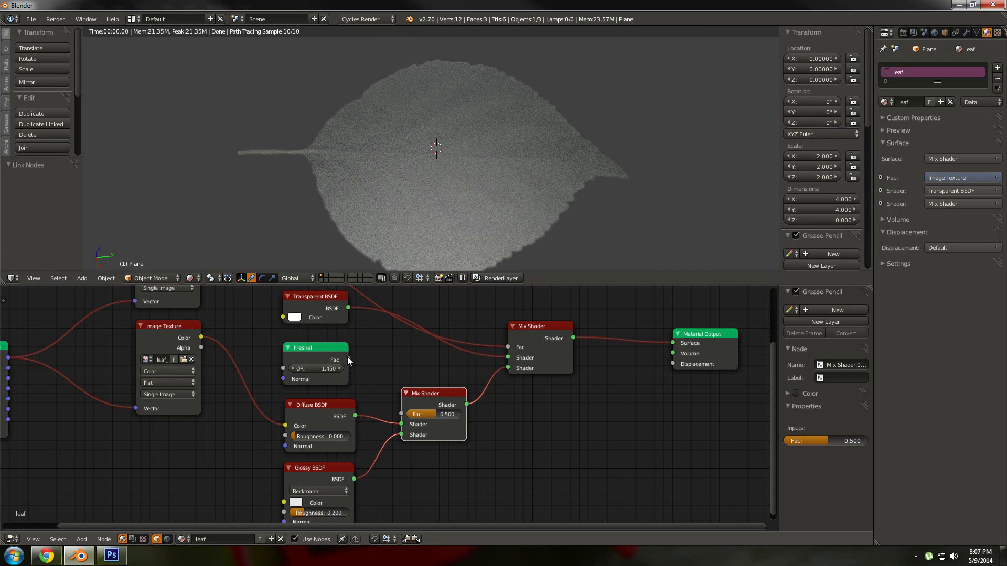
left_click_drag(349, 359, 401, 414)
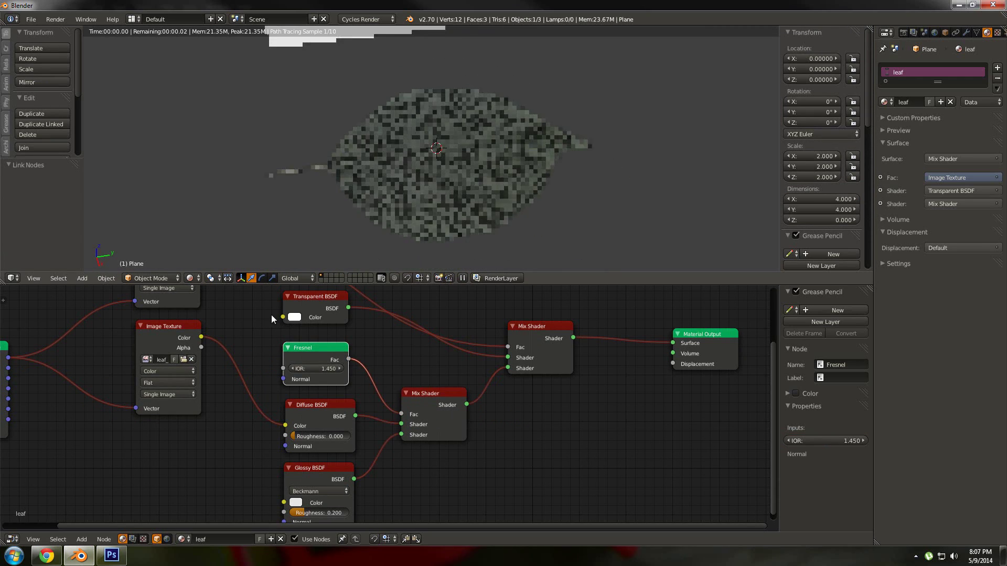
Search the web for 'fresnel glass' and switch the results to images.
left_click(55, 556)
left_click(254, 22)
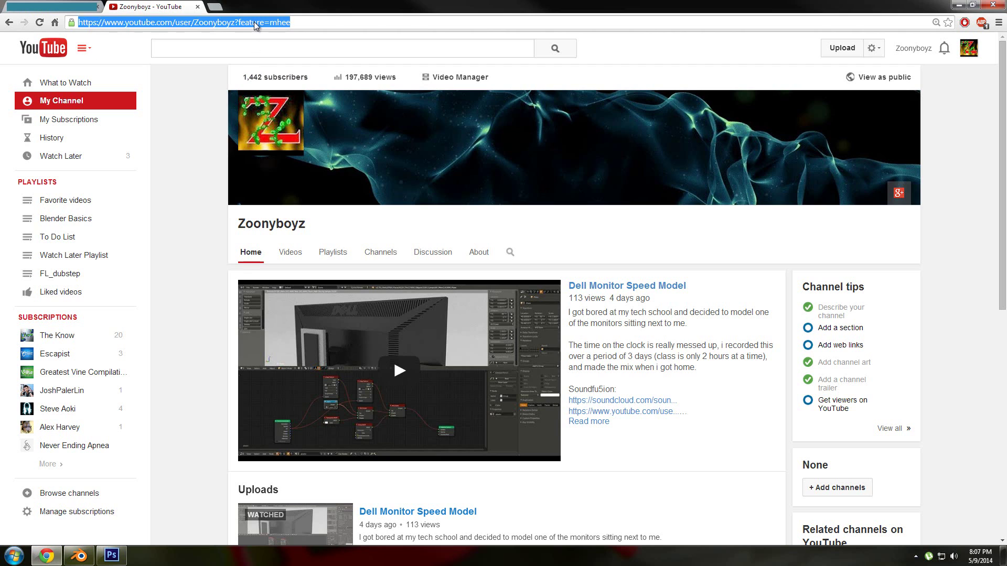
type("fresne")
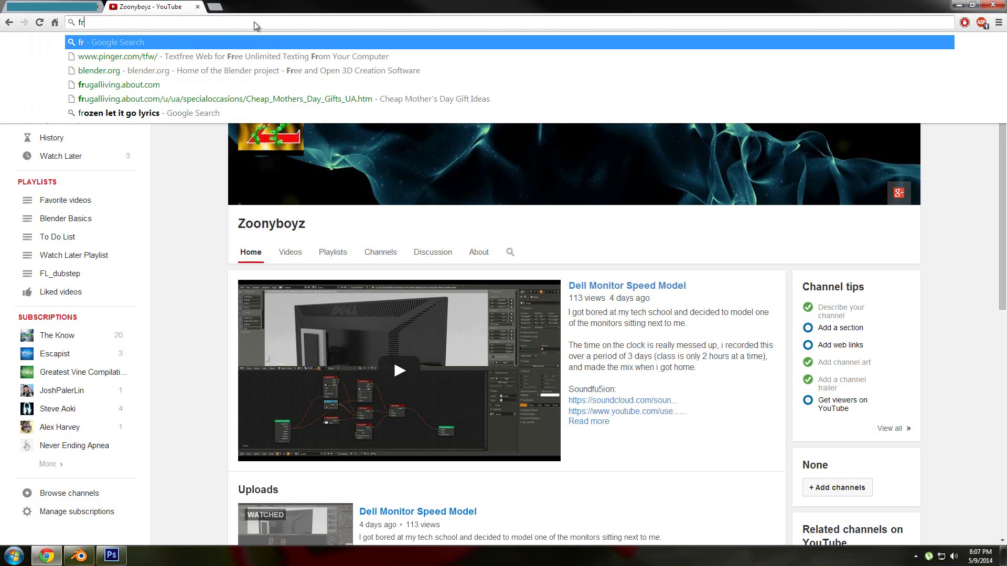
type("l glass")
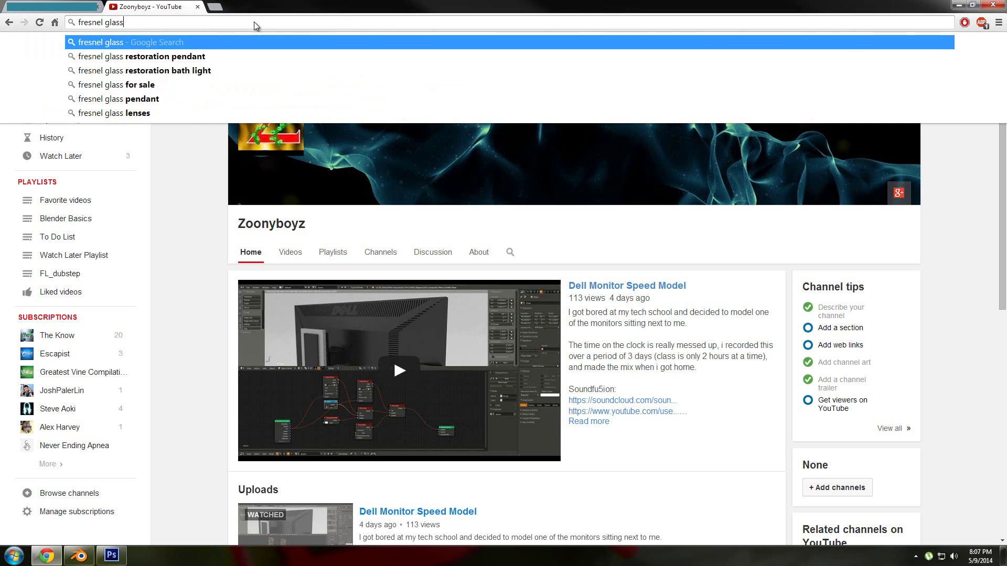
key("Return")
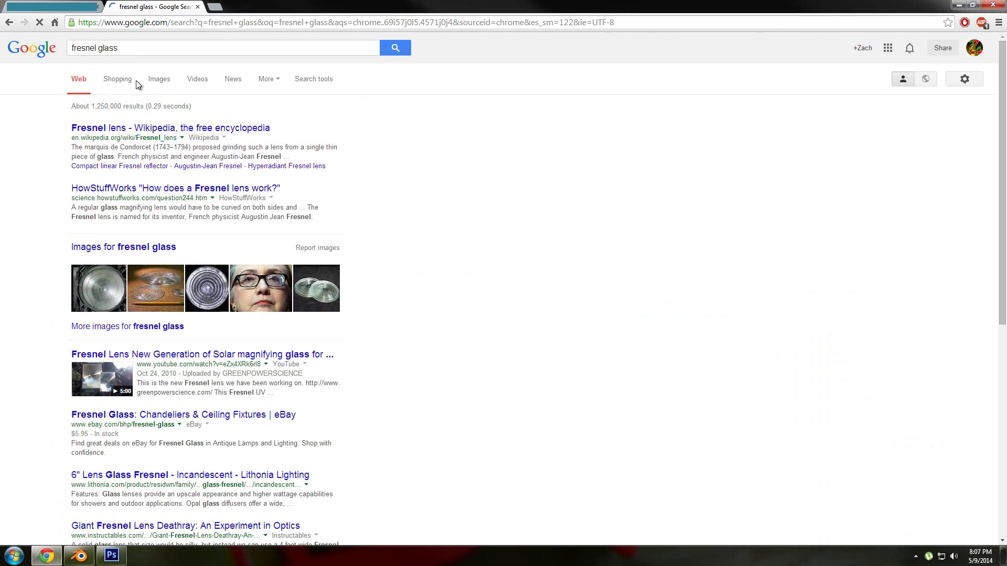
left_click(158, 80)
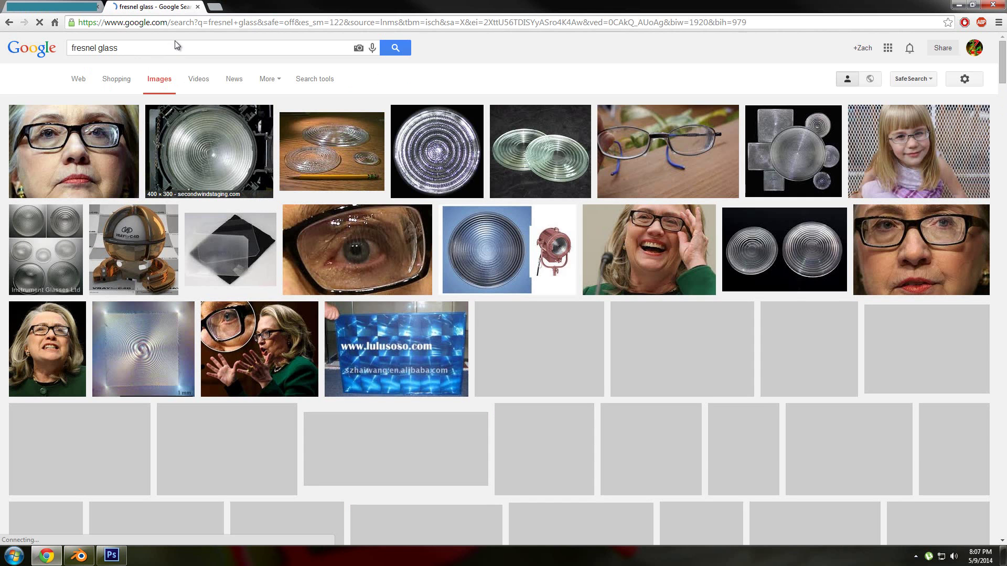
Search images for 'glass vase', enlarge the grey vase photo, then return to the Blender leaf scene.
triple_click(112, 52)
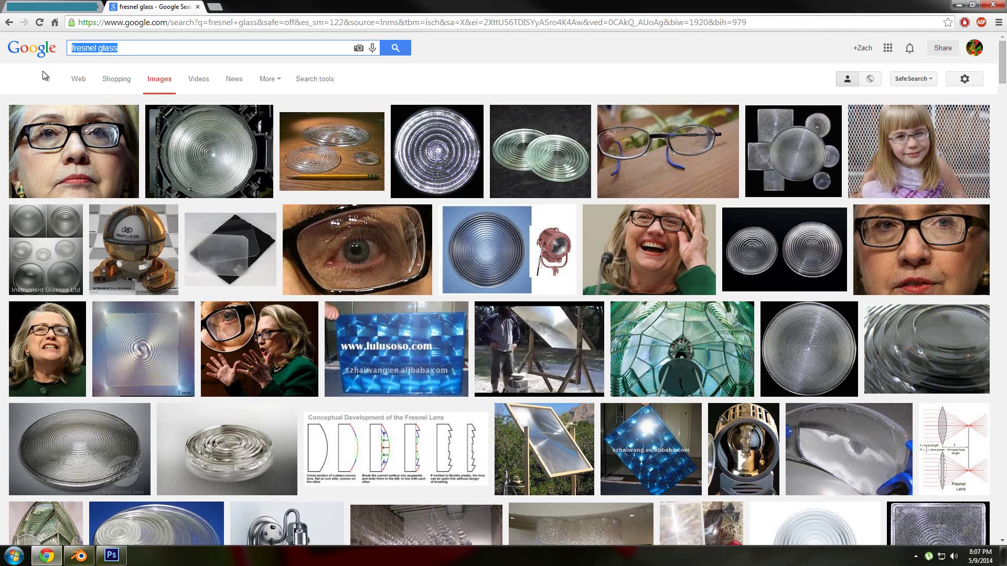
type("glass vase")
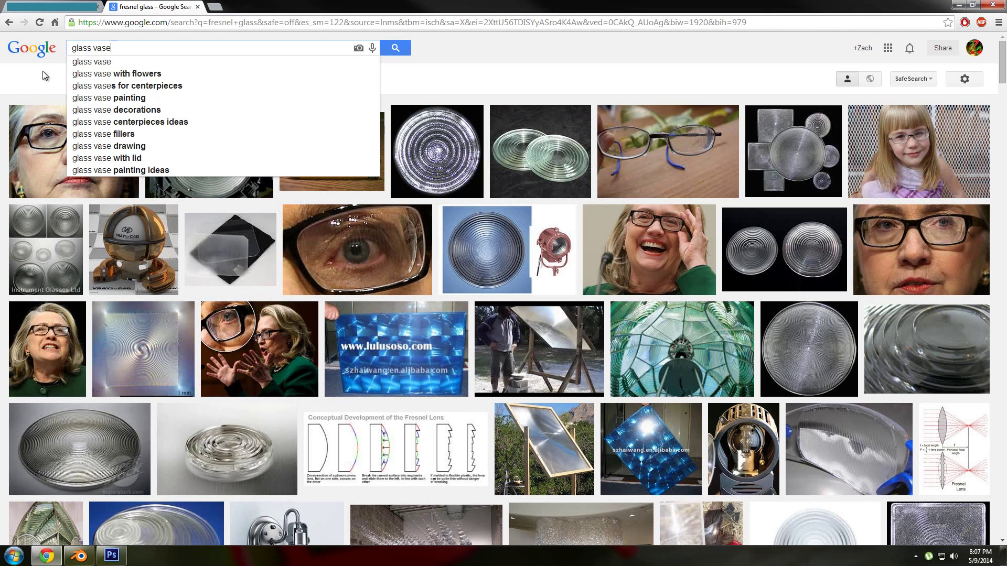
key("Return")
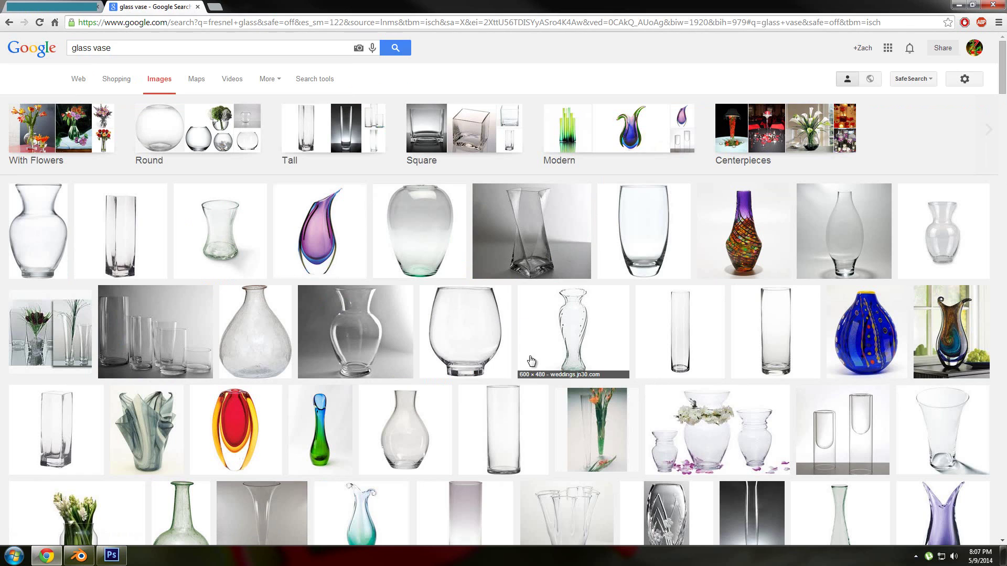
left_click(388, 366)
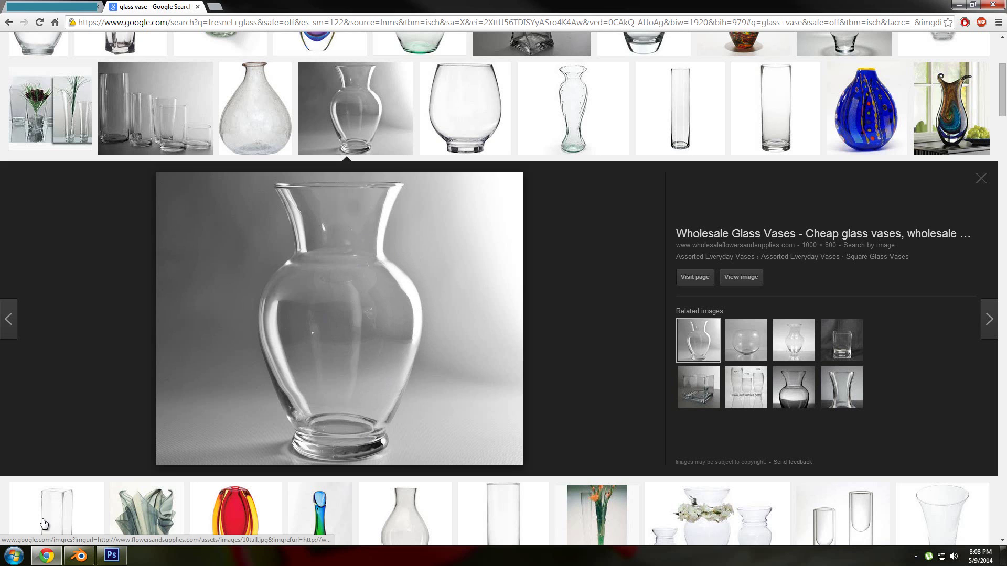
left_click(79, 555)
mouse_move(458, 202)
middle_mouse_down()
mouse_move(462, 179)
mouse_move(464, 220)
mouse_move(459, 203)
middle_mouse_up()
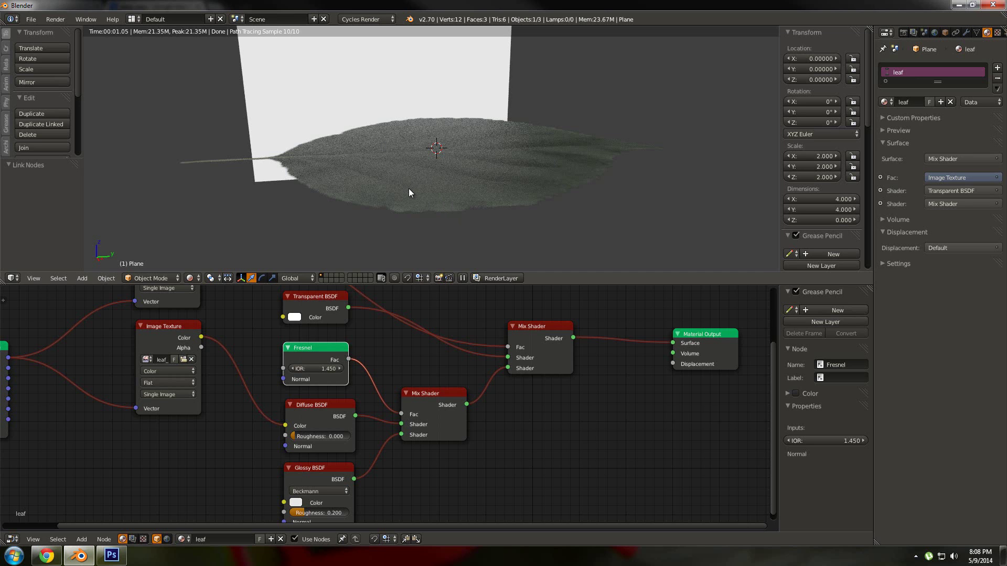
Add an RGB to BW node fed by the leaf Image Texture's colour.
mouse_move(409, 194)
middle_mouse_down()
mouse_move(393, 181)
mouse_move(407, 187)
mouse_move(409, 175)
middle_mouse_up()
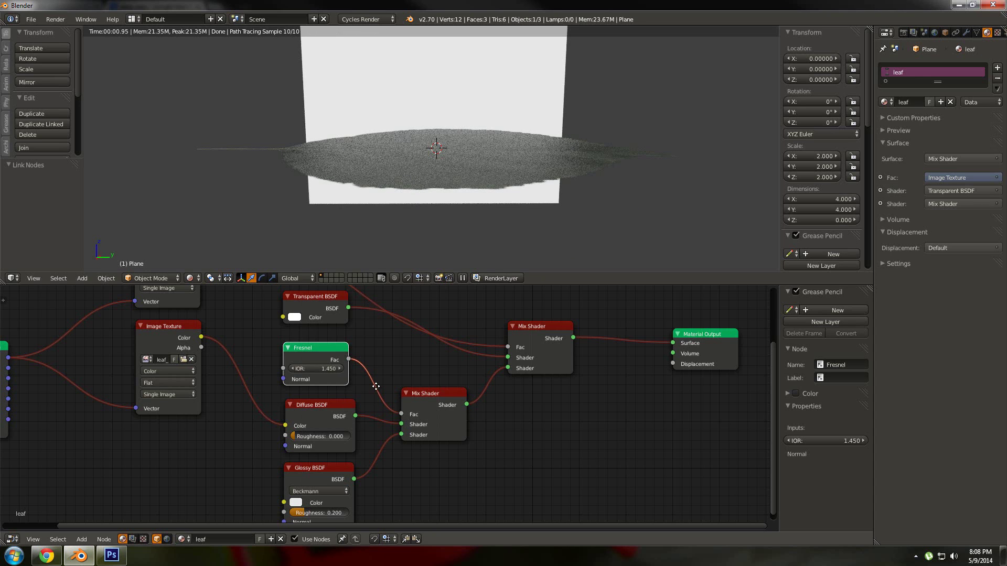
scroll(376, 387, "down", 5)
key("shift+a")
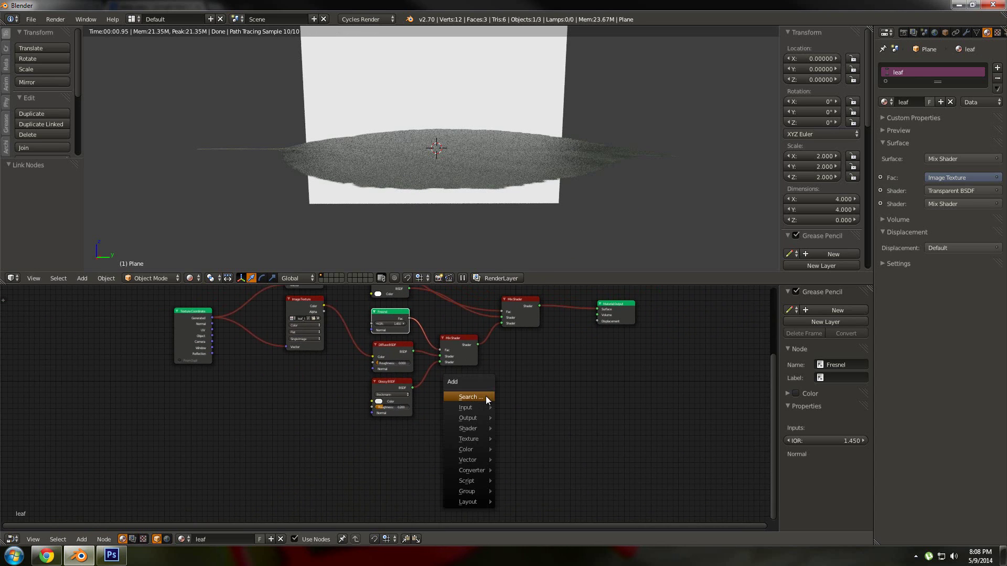
left_click(486, 395)
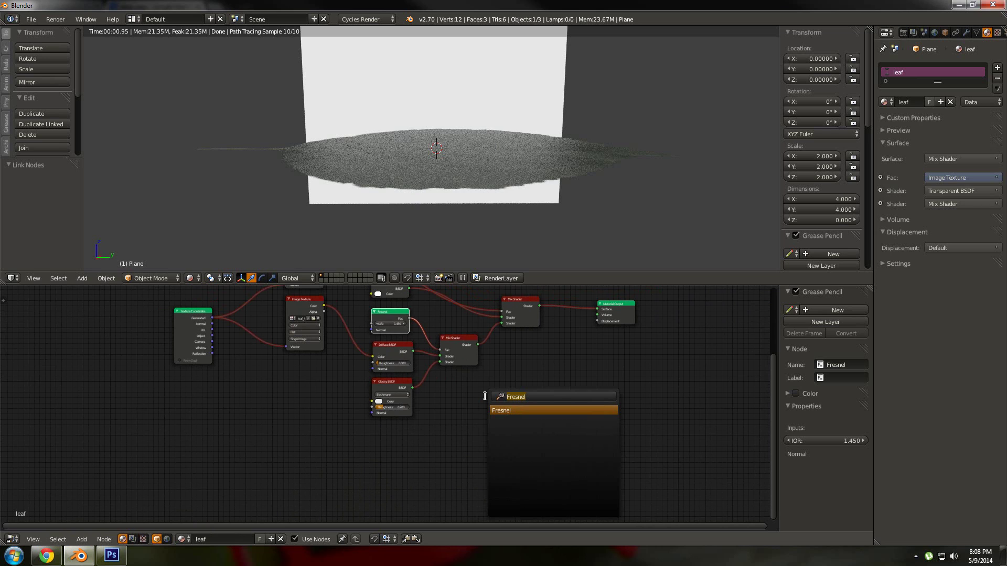
type("bw")
left_click(498, 409)
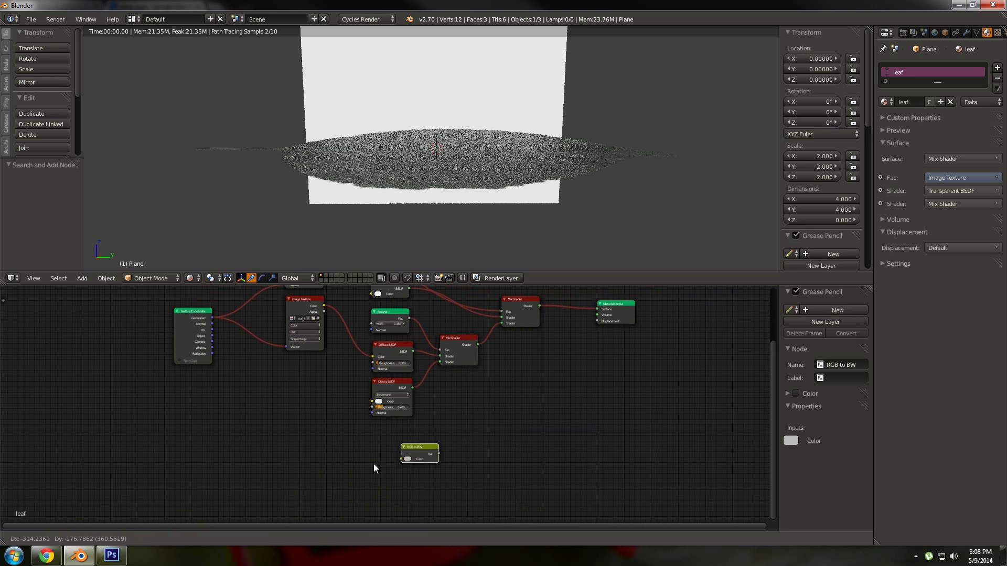
left_click(352, 459)
left_click_drag(324, 305, 598, 322)
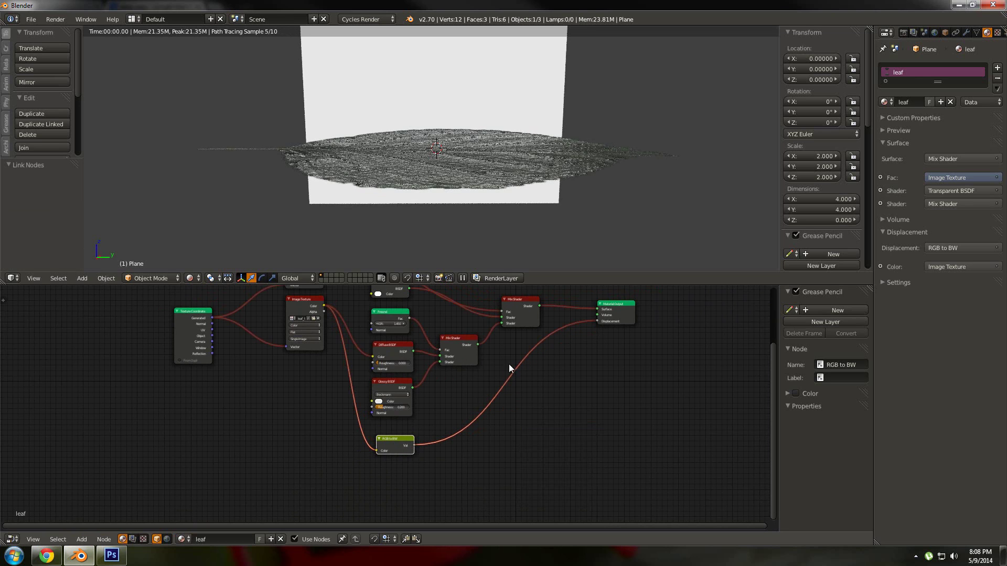
Orbit to look down on the leaf and inspect the new bump relief.
middle_click_drag(503, 403, 514, 423)
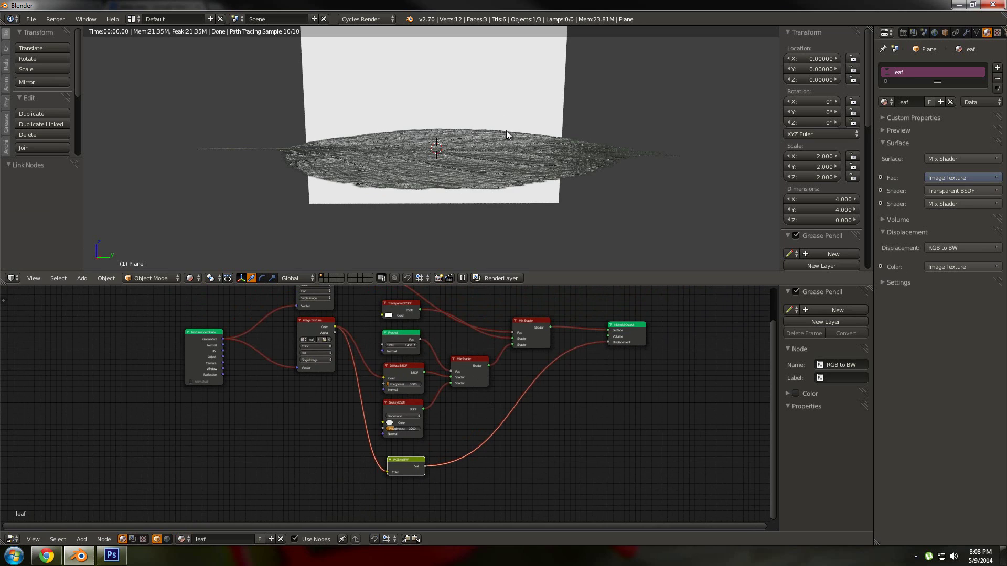
middle_click_drag(503, 150, 483, 207)
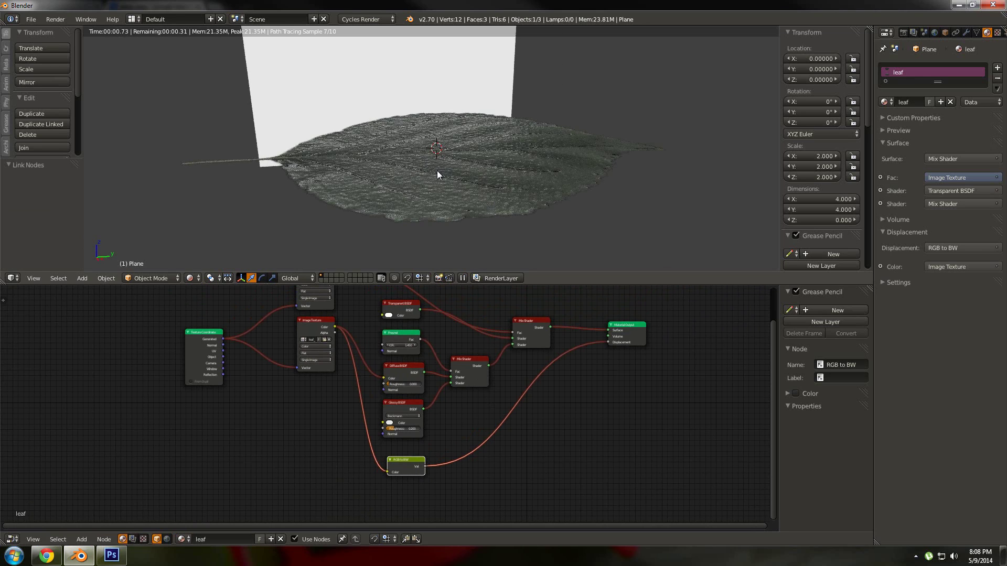
middle_click_drag(437, 171, 425, 218)
middle_click_drag(366, 323, 429, 410)
scroll(429, 410, "down", 2)
Tidy the node tree, moving the texture input nodes left and Transparent BSDF up.
key("a")
key("b")
left_click_drag(237, 295, 367, 406)
key("g")
left_click(262, 404)
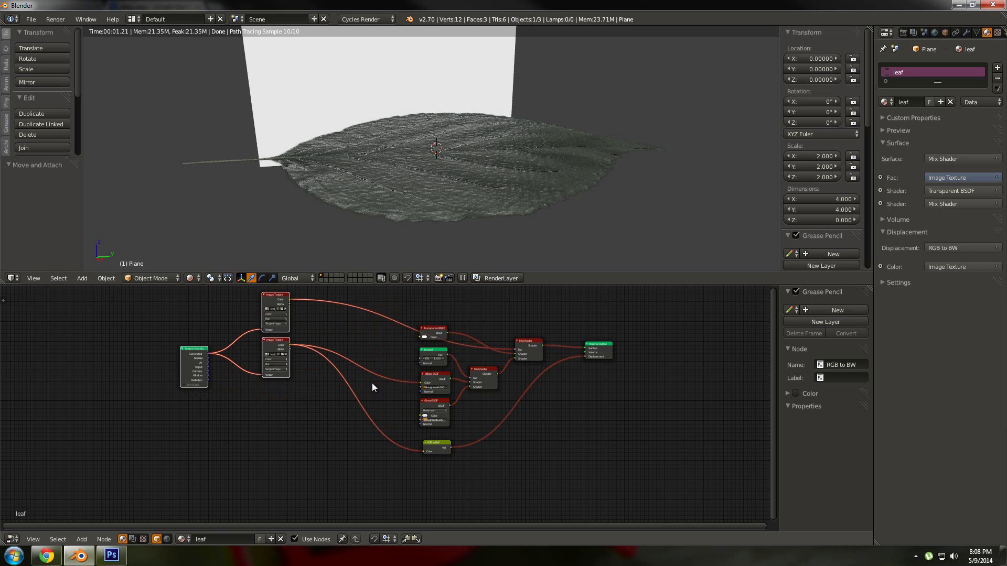
scroll(388, 362, "up", 2)
middle_click_drag(398, 346, 335, 414)
scroll(344, 350, "up", 2)
key("a")
key("b")
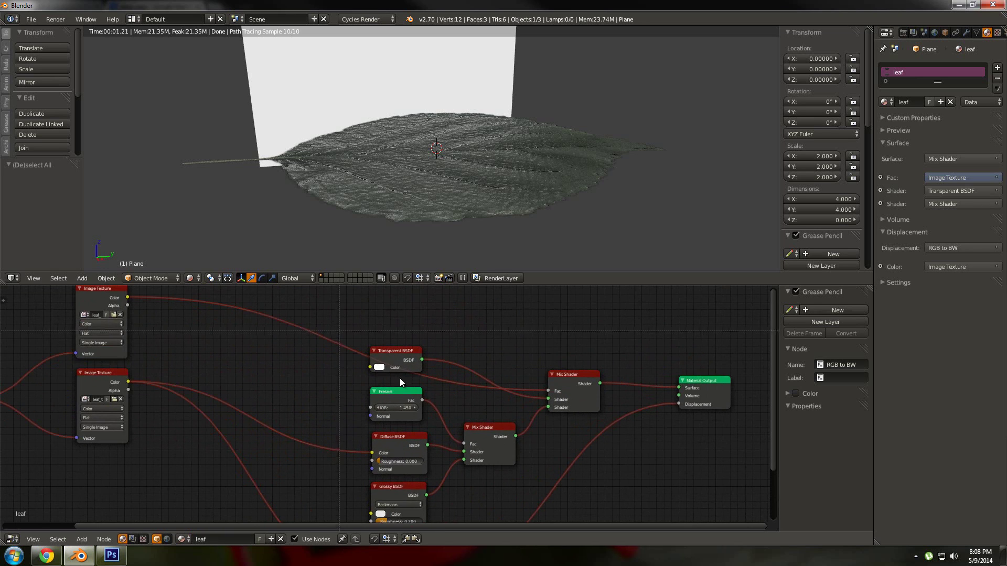
left_click_drag(339, 331, 306, 357)
key("g")
left_click(425, 328)
Insert an RGB Curves node between the Fresnel factor and the gloss Mix Shader Fac.
left_click(393, 393)
key("a")
key("shift+a")
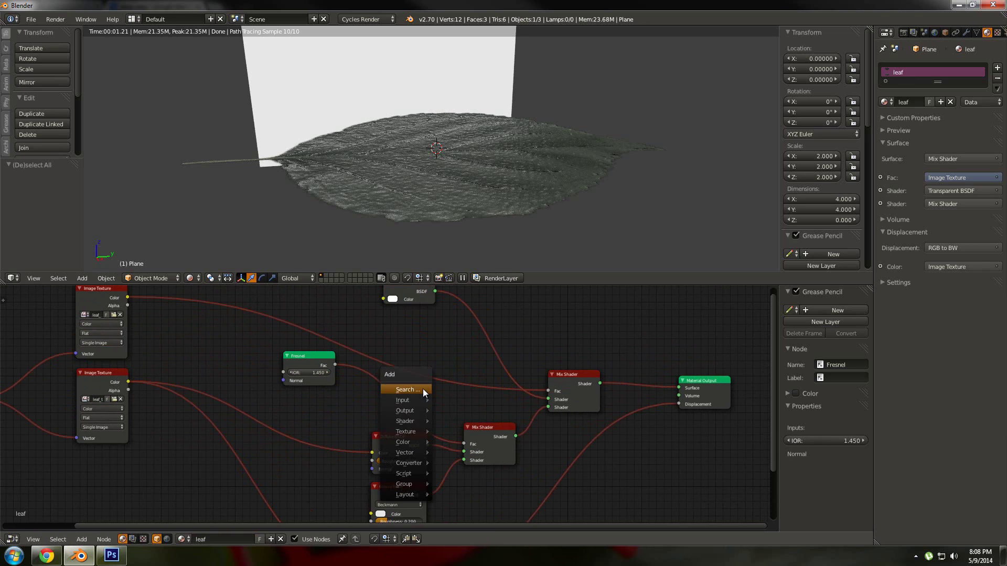
left_click(423, 388)
type("cur")
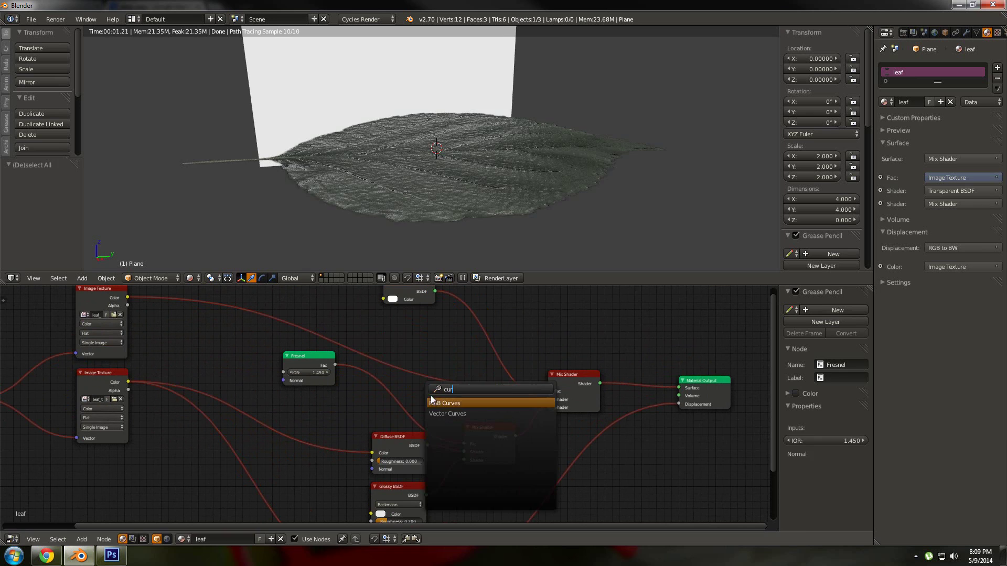
left_click(438, 403)
left_click(389, 330)
left_click_drag(334, 365, 377, 420)
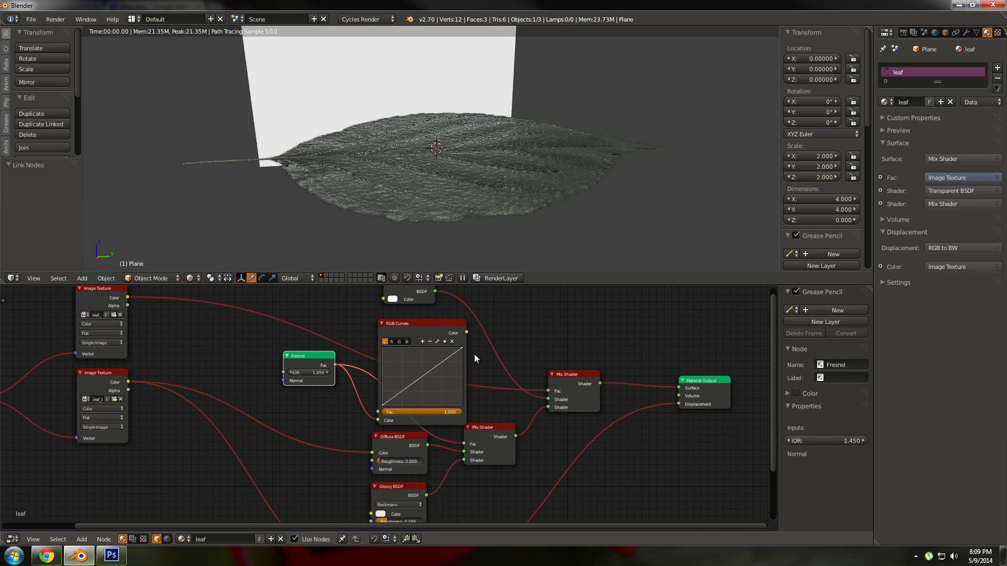
left_click_drag(461, 434, 464, 442)
Shift Fresnel and RGB Curves left and bend the curve point to X 0.818, Y 0.200.
key("g")
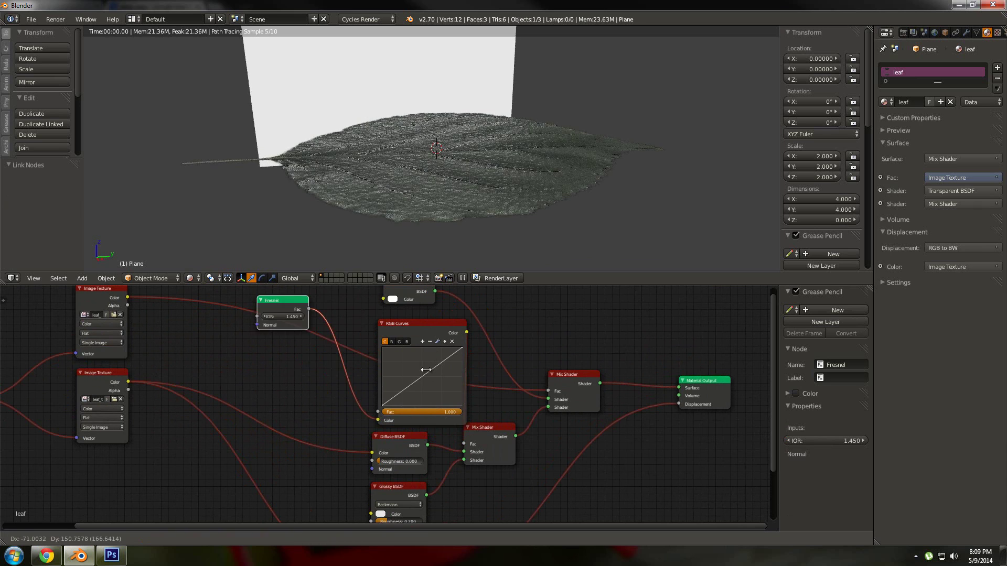
left_click(427, 406)
left_click_drag(421, 331, 417, 351)
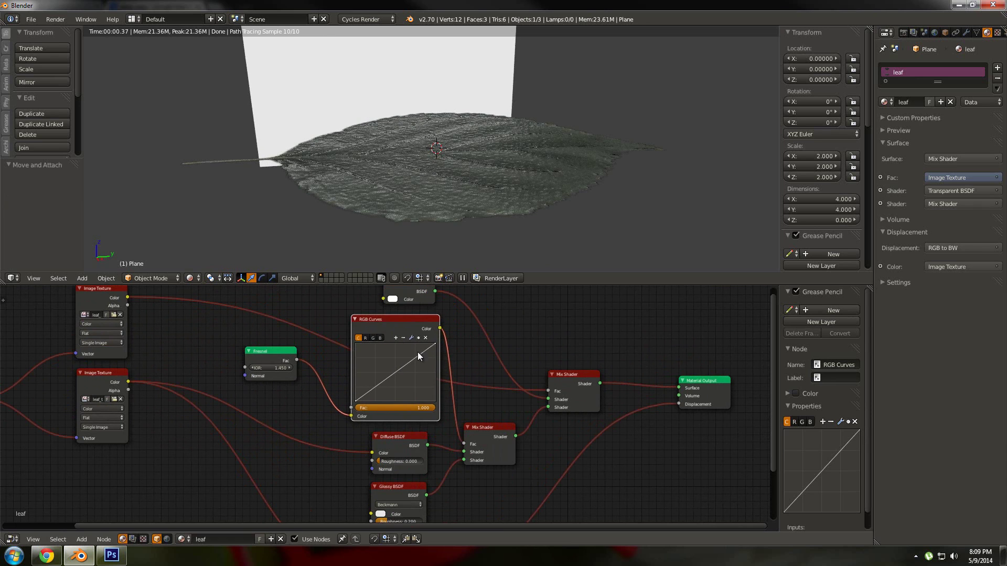
scroll(450, 426, "up", 2)
middle_click_drag(450, 426, 448, 444)
left_click_drag(409, 378, 433, 404)
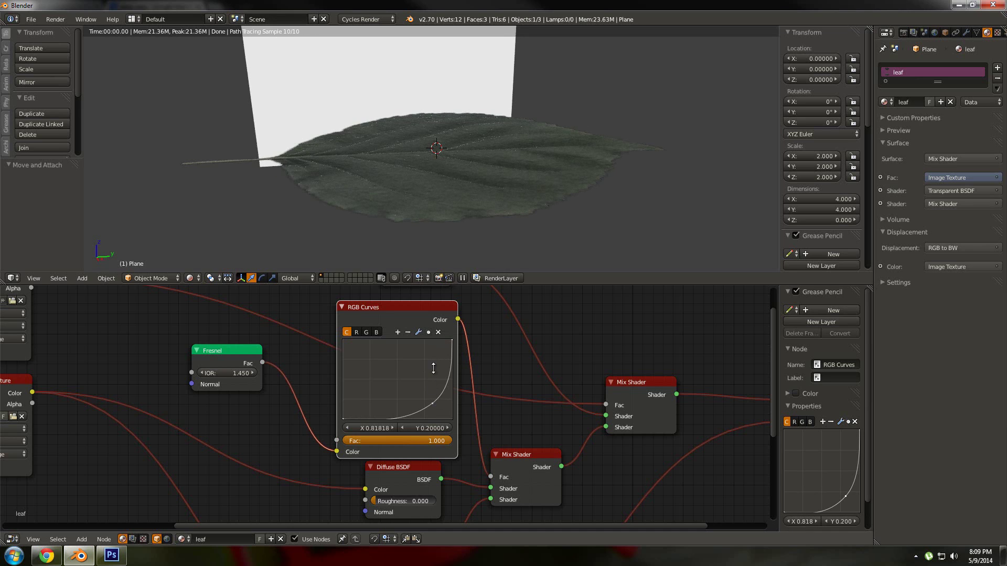
Orbit around the leaf to check the gloss and nudge the RGB Curves node upward.
middle_click_drag(439, 152, 439, 141)
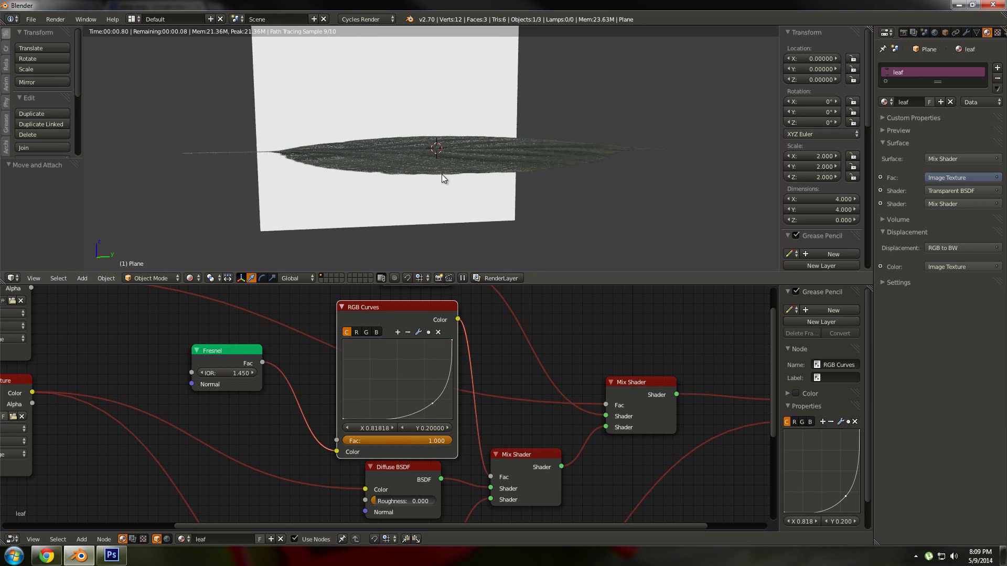
middle_click_drag(327, 162, 370, 206)
middle_click_drag(417, 229, 443, 225)
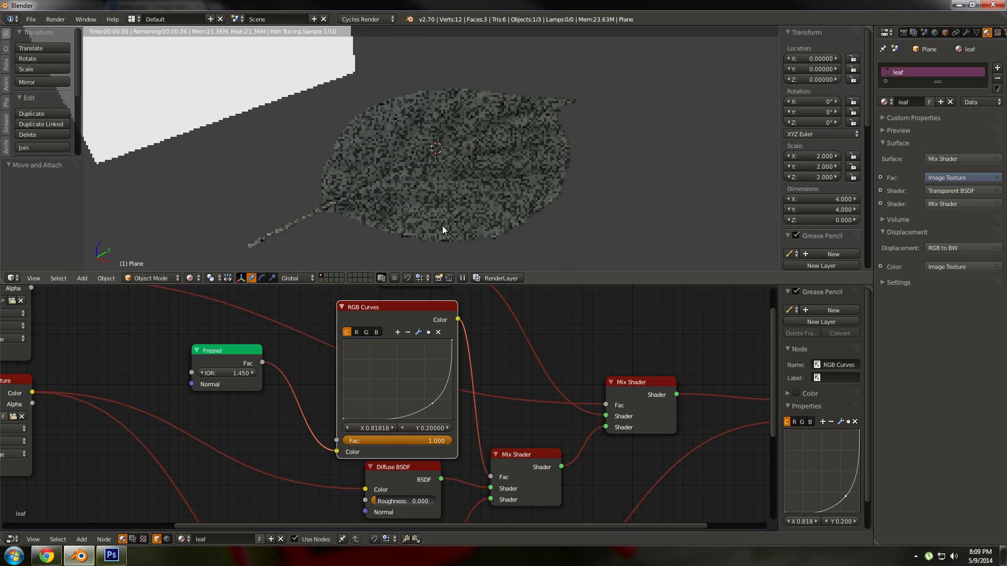
middle_click_drag(341, 387, 360, 386)
key("g")
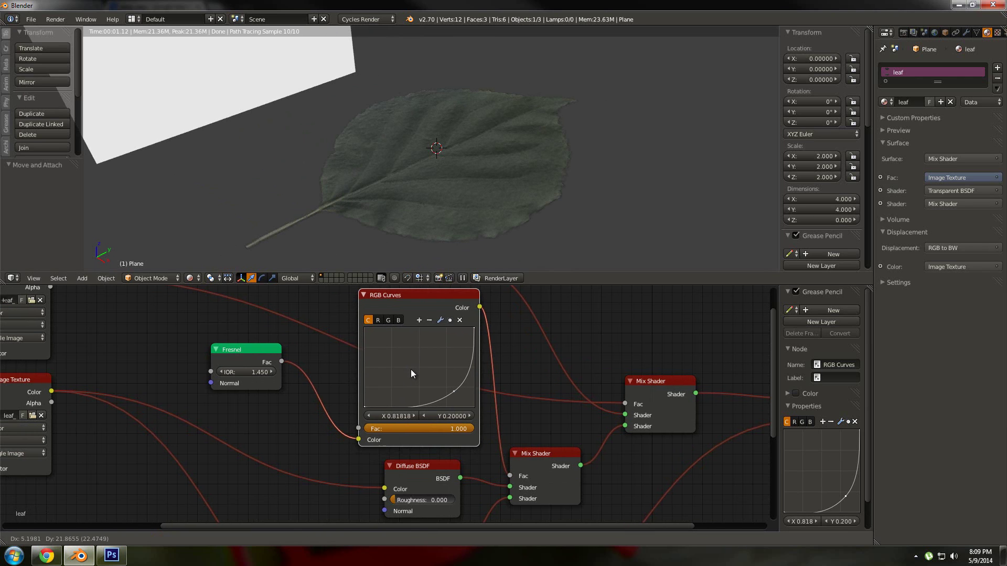
left_click(411, 369)
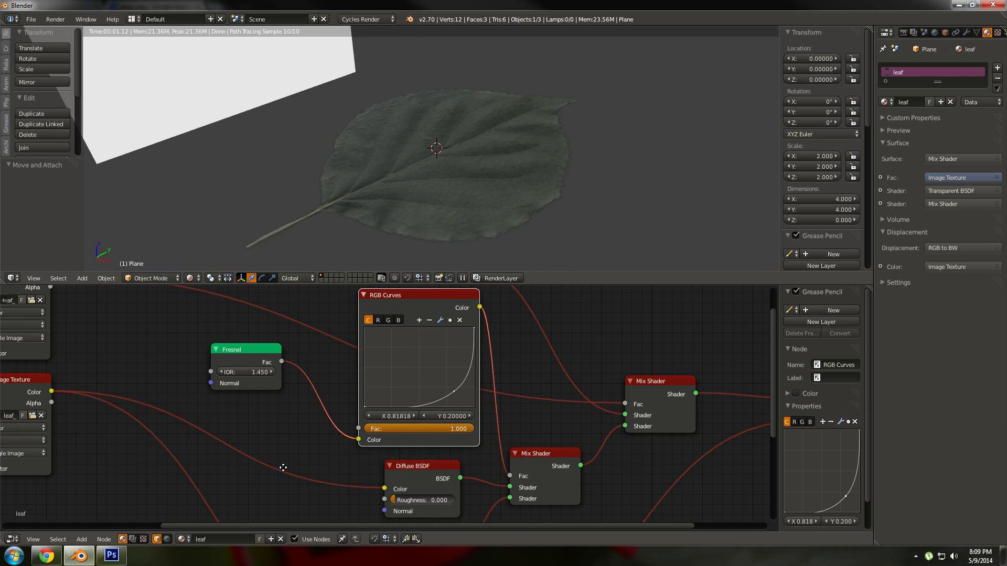
middle_click_drag(281, 467, 364, 417)
scroll(364, 417, "down", 2)
Insert a Hue Saturation Value node on the Image Texture to Diffuse BSDF colour link.
key("shift+a")
left_click(391, 426)
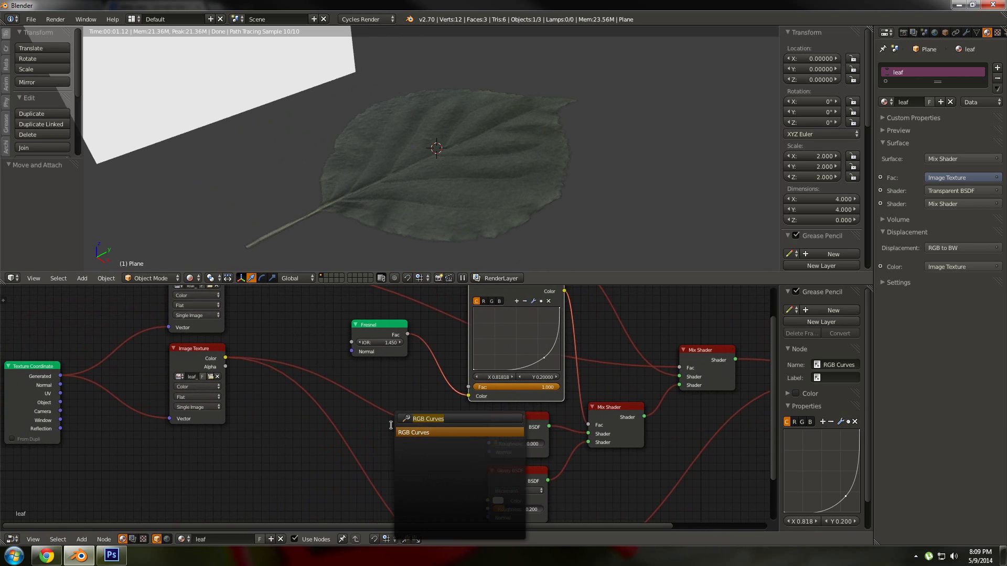
type("hu")
left_click(414, 432)
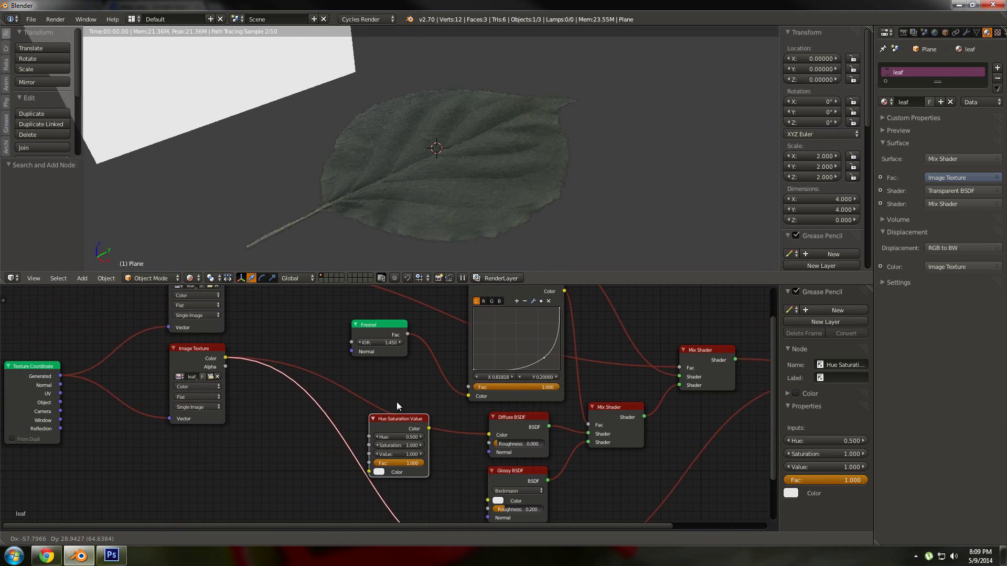
left_click(446, 436)
scroll(449, 442, "up", 2)
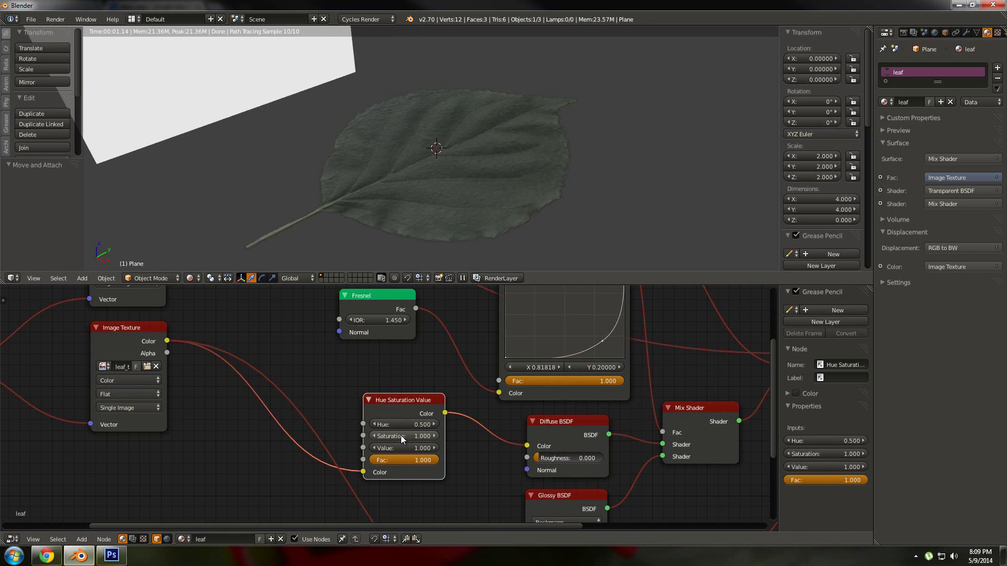
Set the Hue Saturation Value node to Saturation 2.000 and Hue 0.428.
left_click(401, 435)
type("2")
key("Return")
mouse_move(402, 427)
left_mouse_down()
mouse_move(376, 429)
mouse_move(402, 420)
left_mouse_up()
left_click(409, 420)
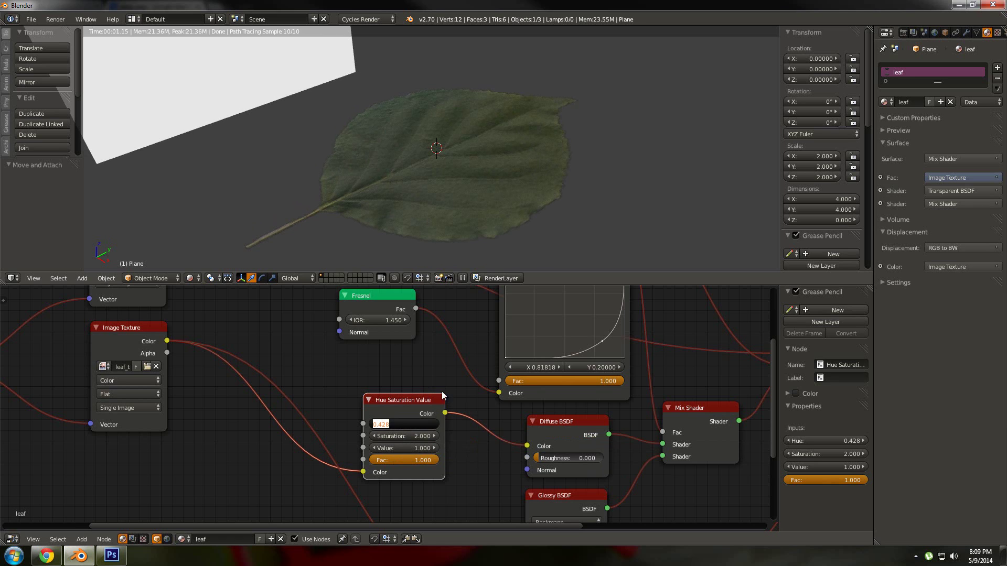
key("Return")
middle_click_drag(430, 200, 425, 184)
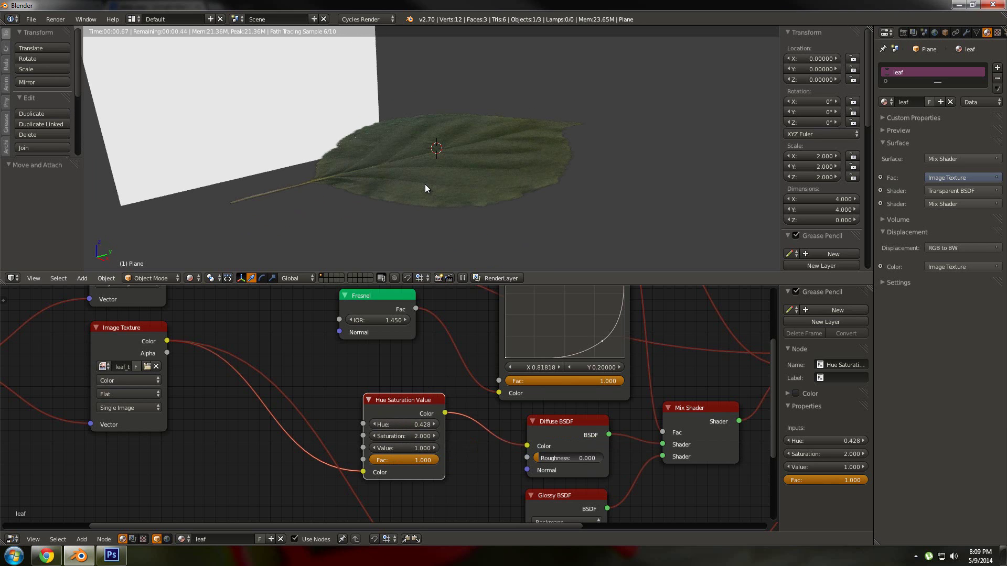
mouse_move(393, 223)
middle_mouse_down()
mouse_move(373, 218)
mouse_move(467, 290)
mouse_move(519, 404)
mouse_move(382, 297)
mouse_move(383, 276)
middle_mouse_up()
mouse_move(441, 189)
middle_mouse_down()
mouse_move(495, 198)
mouse_move(548, 227)
middle_mouse_up()
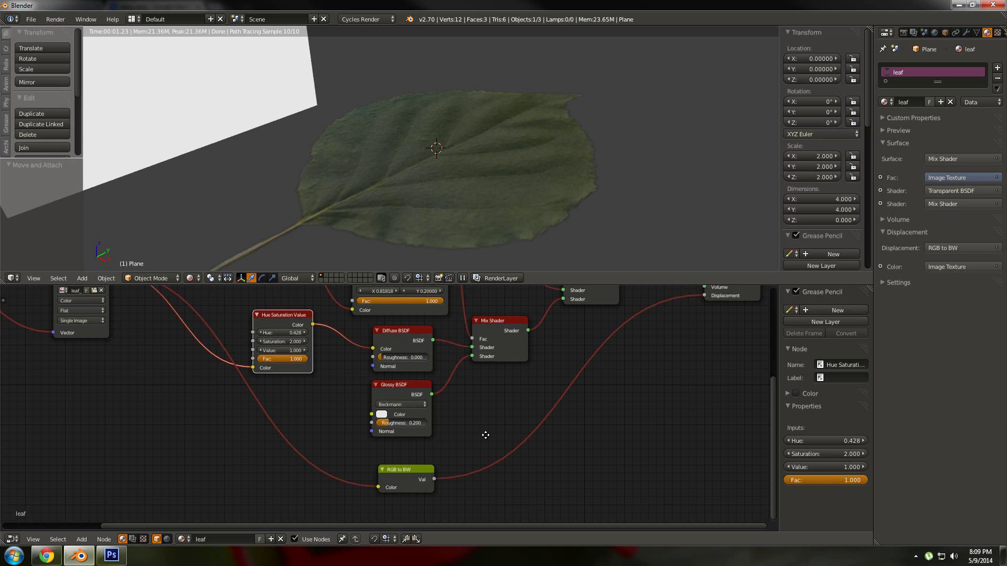
Duplicate the RGB Curves node into the leaf_alpha link feeding the transparency Mix Shader Fac.
middle_click_drag(483, 438, 502, 400)
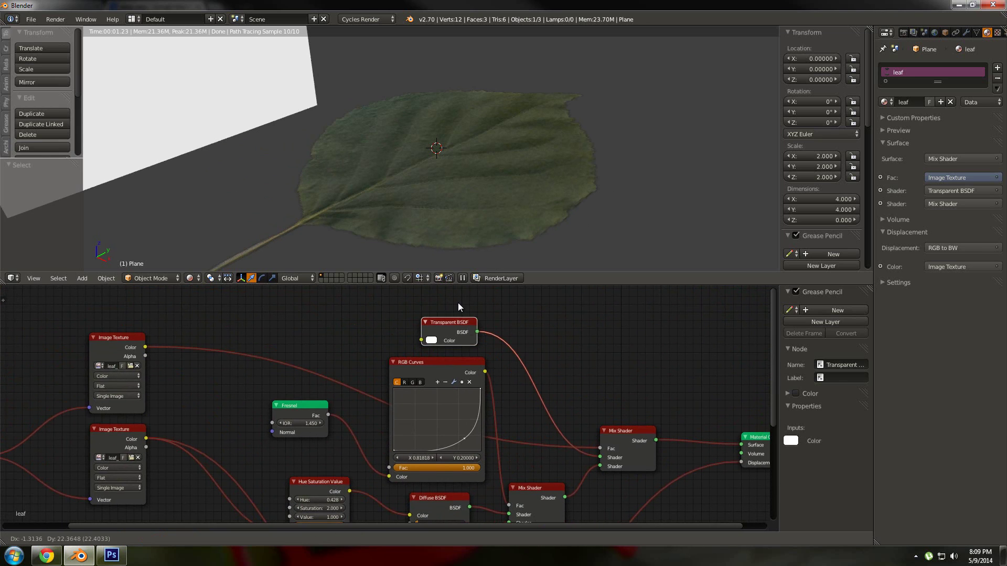
left_click_drag(458, 306, 458, 307)
scroll(530, 374, "down", 2)
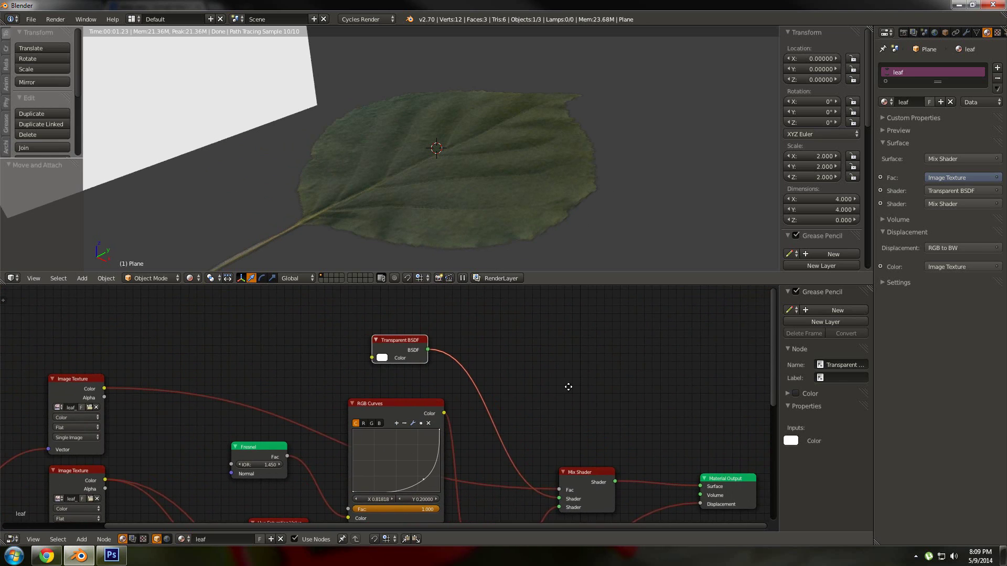
key("shift+a")
left_click(406, 341)
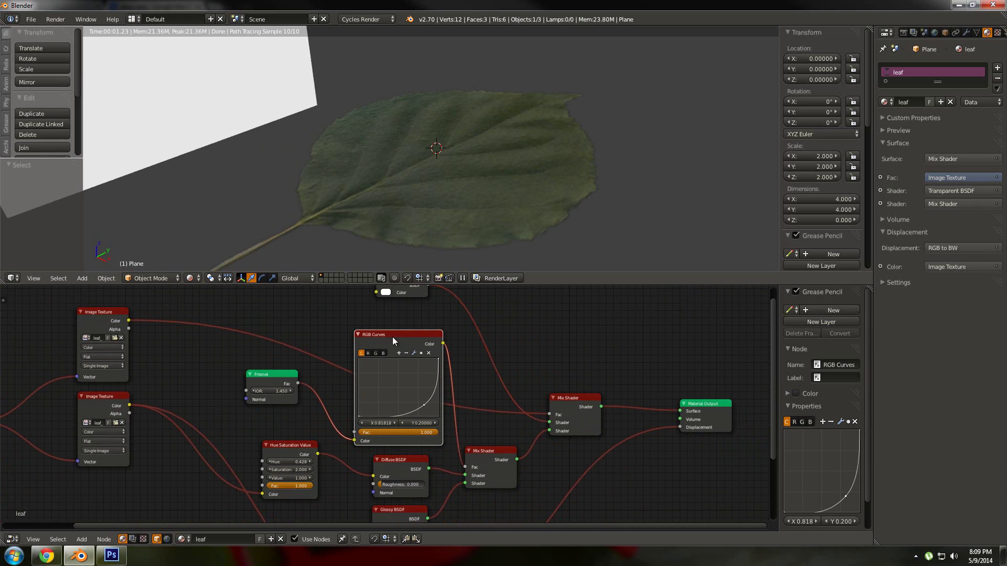
key("shift+d")
left_click(287, 279)
middle_click_drag(367, 367, 384, 393)
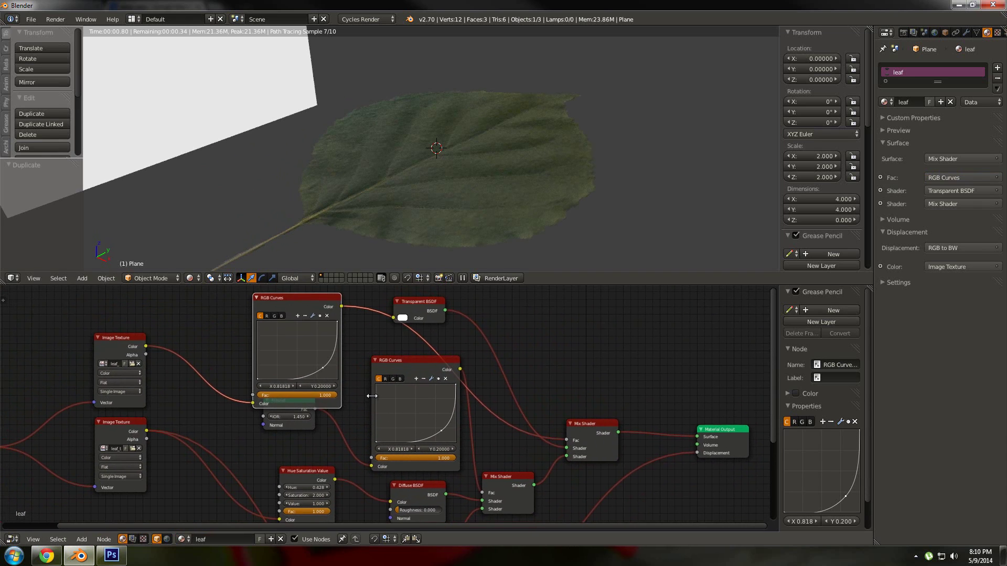
key("g")
left_click(404, 373)
scroll(411, 383, "up", 1)
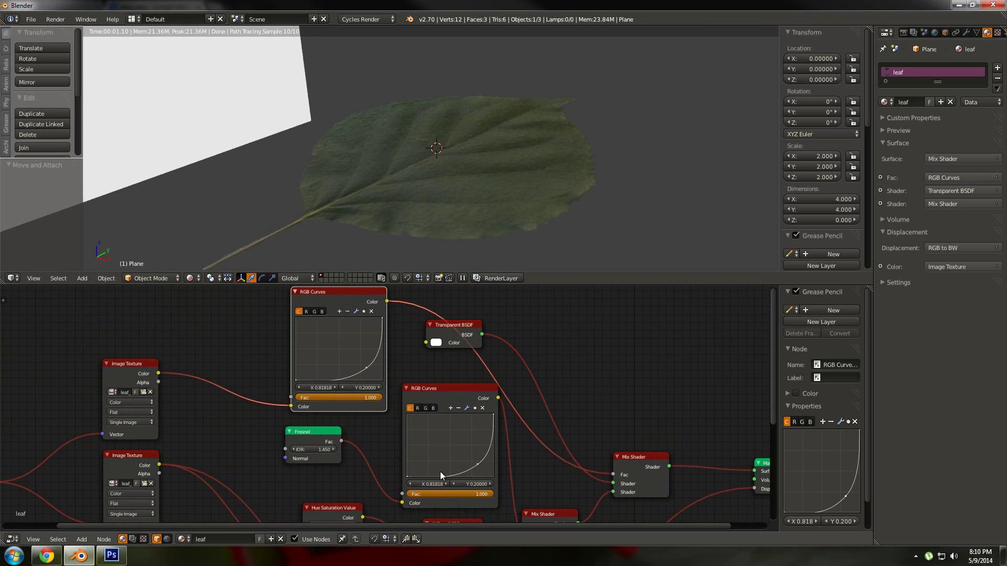
middle_click_drag(511, 209, 511, 211)
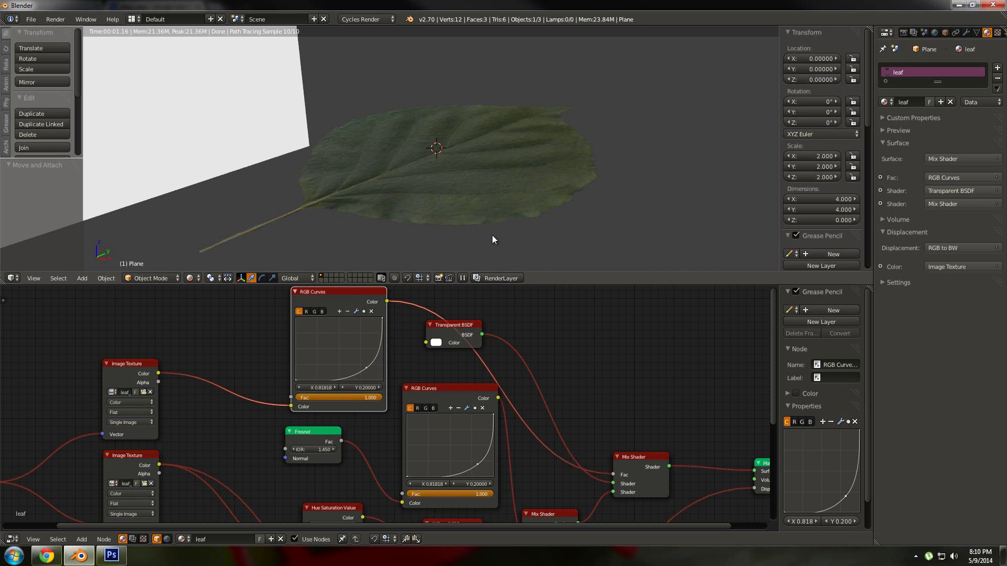
middle_click_drag(492, 235, 450, 170)
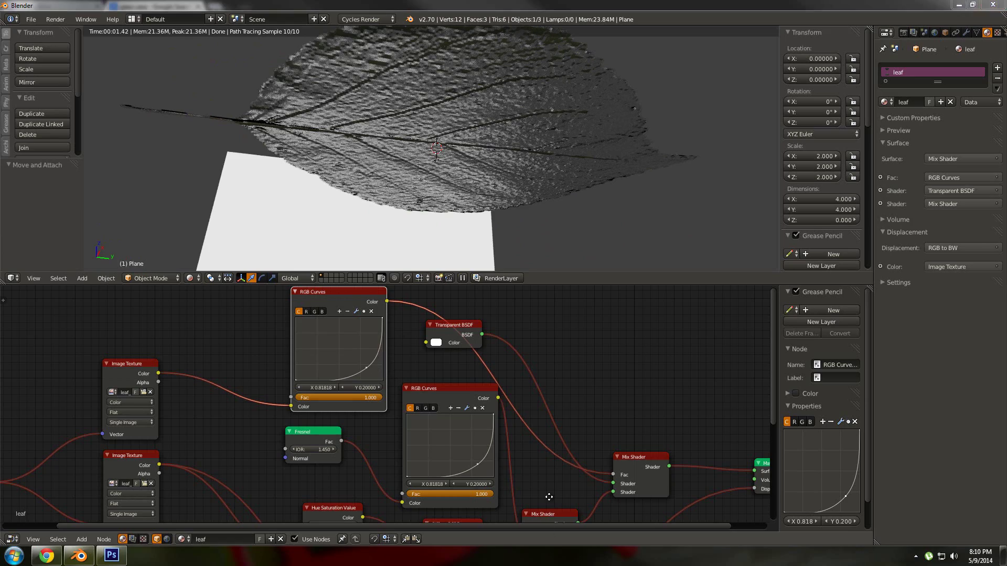
Drag the second RGB Curves point to X 0.909, Y 0.069 and check the leaf's gloss.
scroll(546, 497, "up", 2)
scroll(527, 402, "down", 3, "shift")
mouse_move(482, 360)
left_mouse_down()
mouse_move(504, 369)
mouse_move(476, 374)
mouse_move(497, 370)
left_mouse_up()
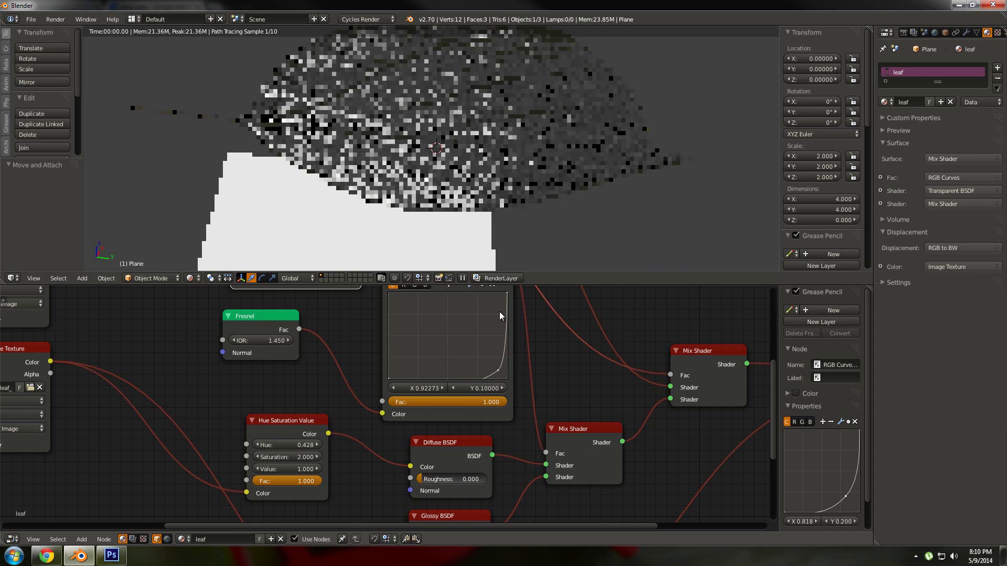
left_click_drag(505, 292, 509, 356)
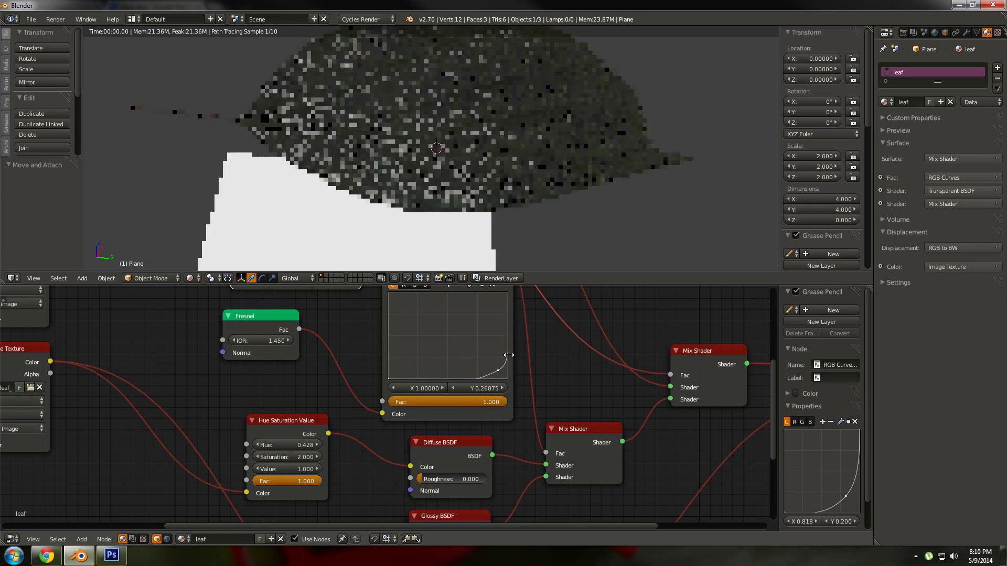
middle_click_drag(490, 190, 485, 233)
left_click_drag(498, 369, 483, 364)
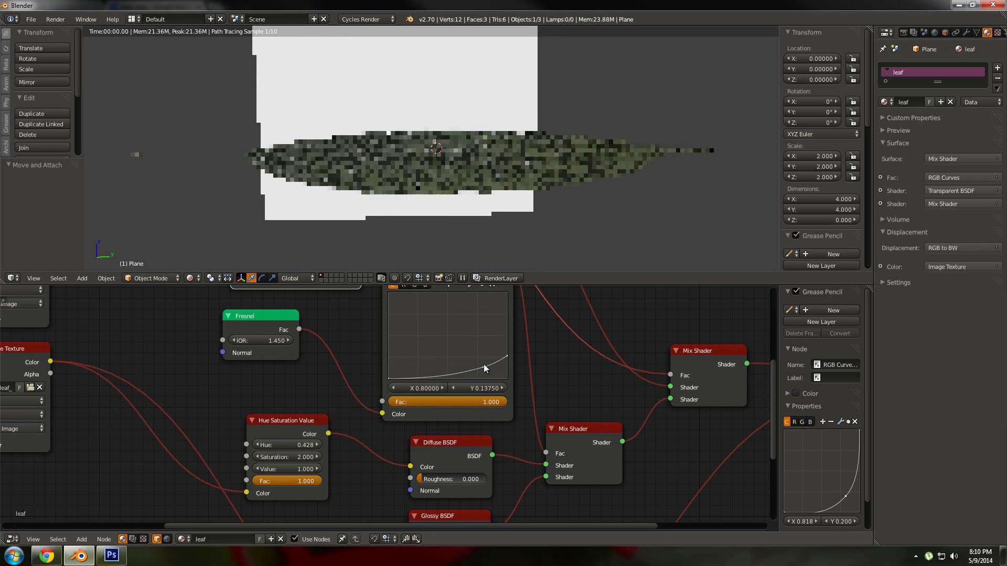
mouse_move(469, 175)
middle_mouse_down()
mouse_move(470, 146)
mouse_move(464, 194)
middle_mouse_up()
left_click_drag(486, 367, 498, 372)
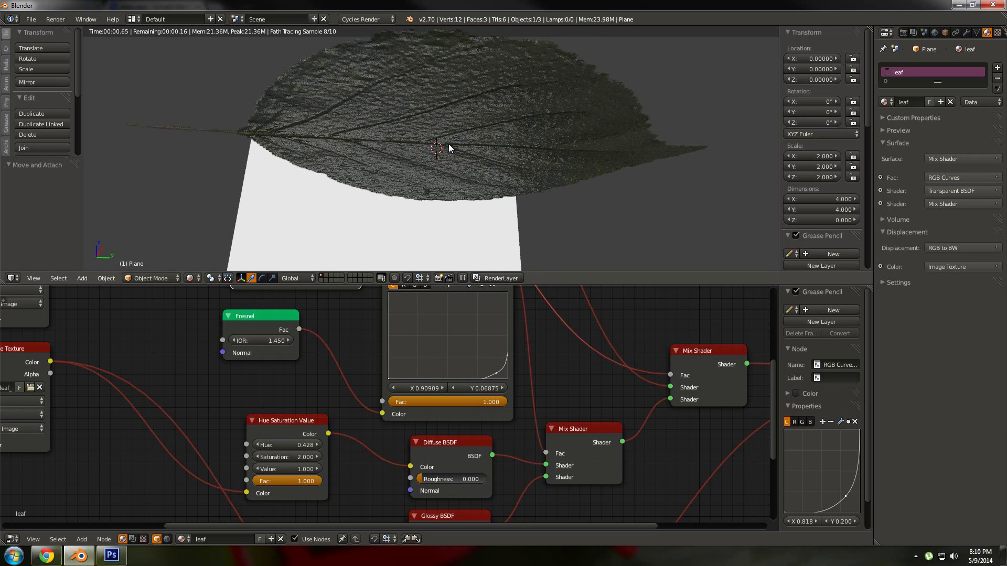
middle_click_drag(449, 145, 488, 273)
Centre the node tree and shift most of its nodes to the left.
scroll(459, 335, "down", 1)
middle_click_drag(564, 397, 474, 354)
scroll(458, 335, "down", 6)
scroll(447, 375, "down", 1)
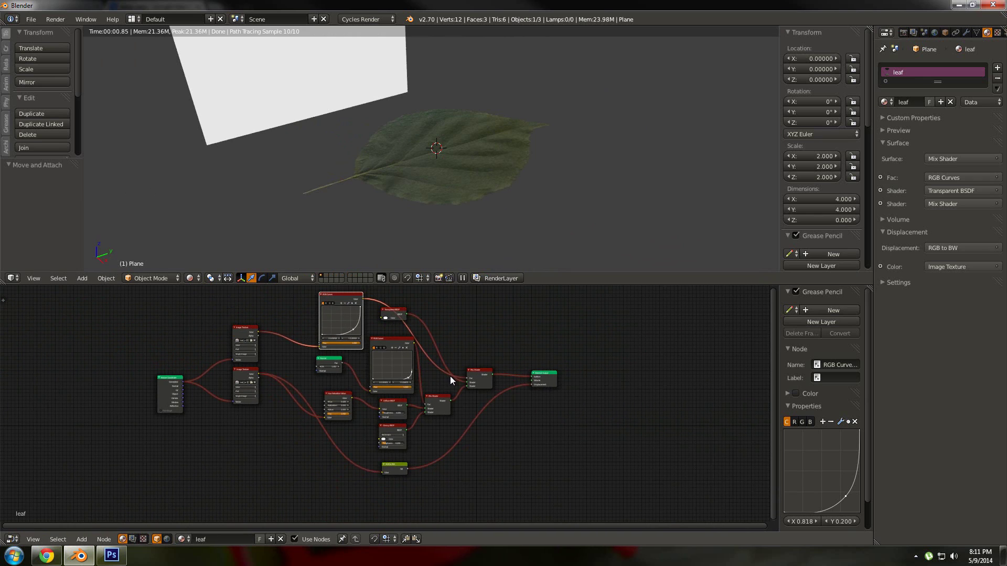
middle_click_drag(384, 367, 328, 395)
scroll(329, 398, "up", 2)
scroll(329, 406, "down", 2)
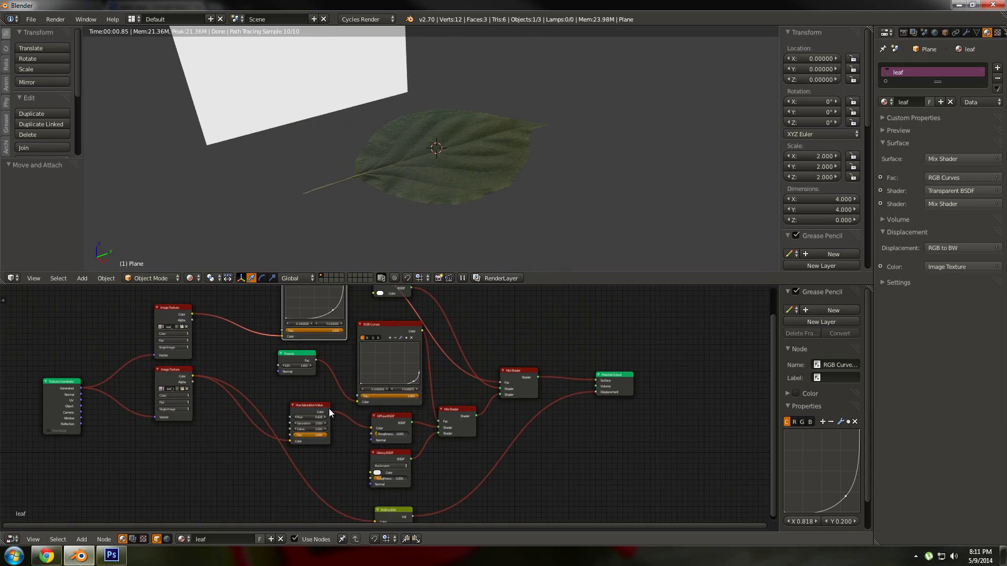
middle_click_drag(236, 369, 251, 373)
key("a")
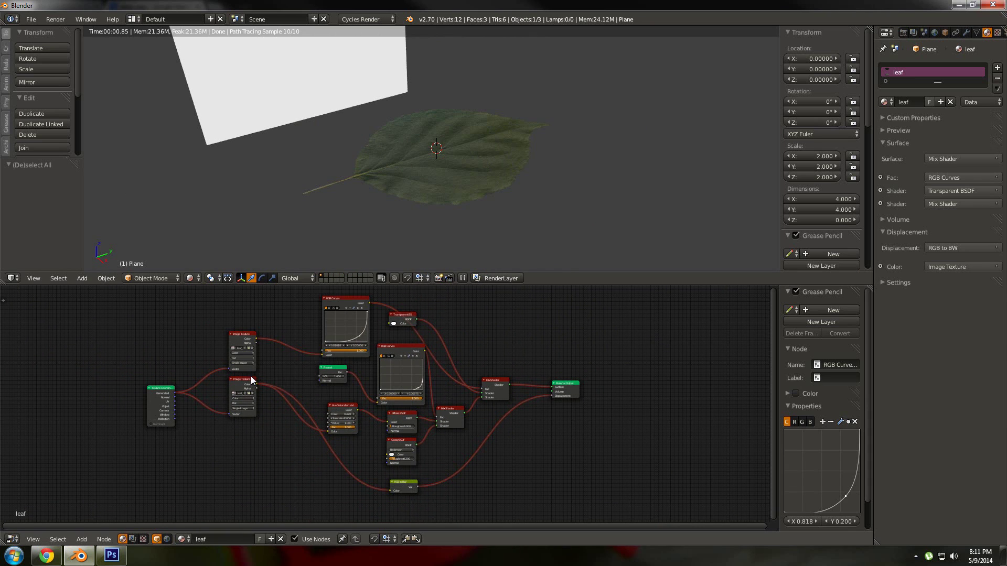
key("b")
left_click_drag(112, 291, 471, 501)
key("g")
left_click(379, 508)
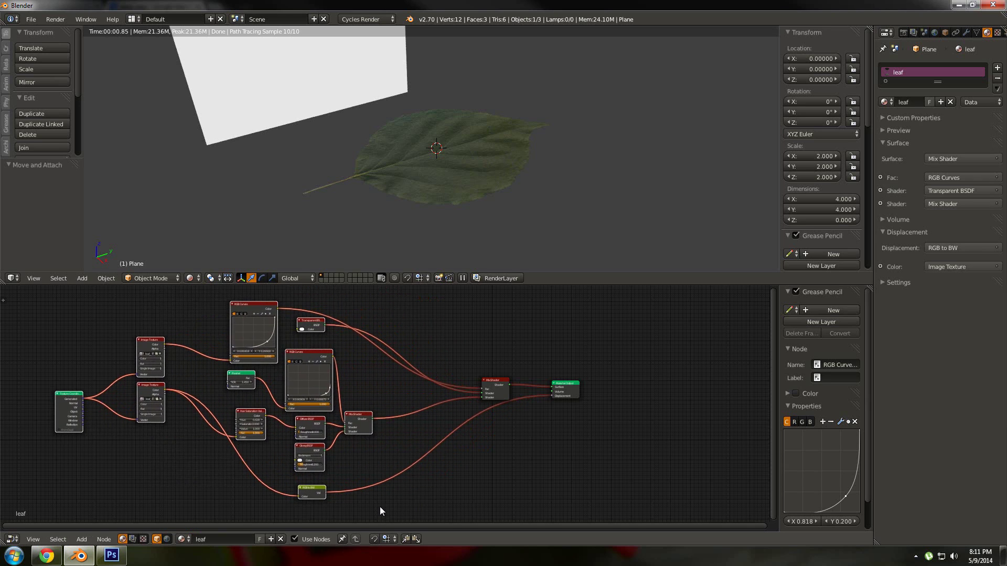
Move the middle group of nodes up and to the left.
scroll(362, 482, "down", 2)
key("a")
key("b")
left_click_drag(226, 312, 281, 361)
left_click_drag(339, 421, 379, 451)
key("g")
left_click(367, 421)
key("a")
scroll(416, 415, "up", 2)
Insert a new Mix Shader between the two existing Mix Shaders.
key("shift+a")
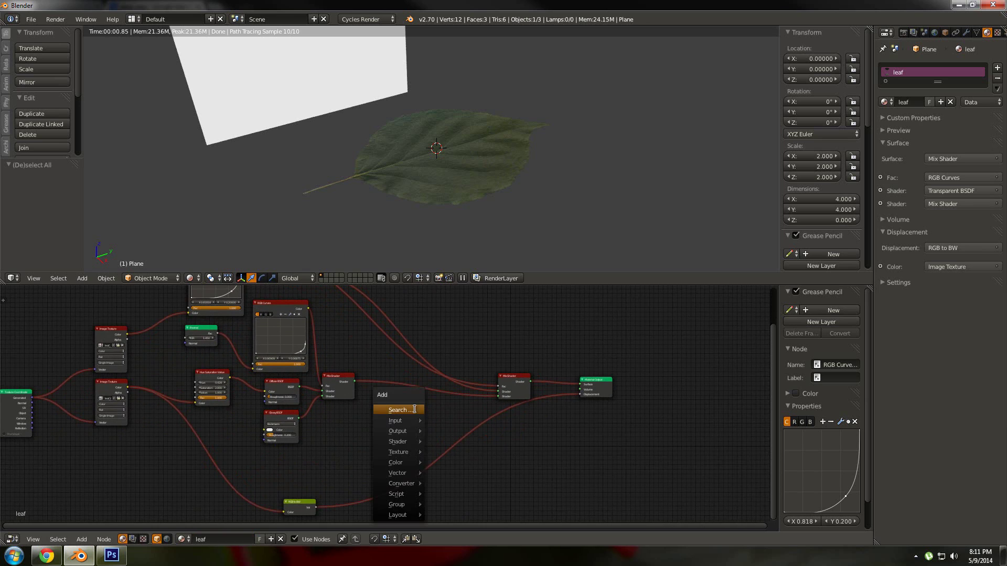
left_click(416, 411)
type("mi")
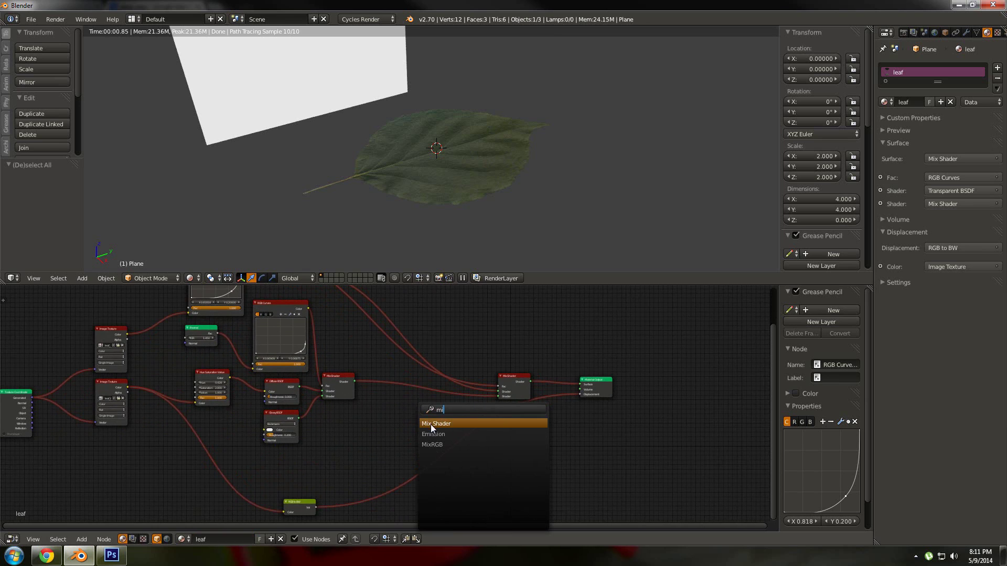
left_click(430, 424)
left_click(417, 396)
scroll(366, 423, "up", 3)
Add a Translucent BSDF node and place it beside the Glossy BSDF.
key("shift+a")
left_click(365, 423)
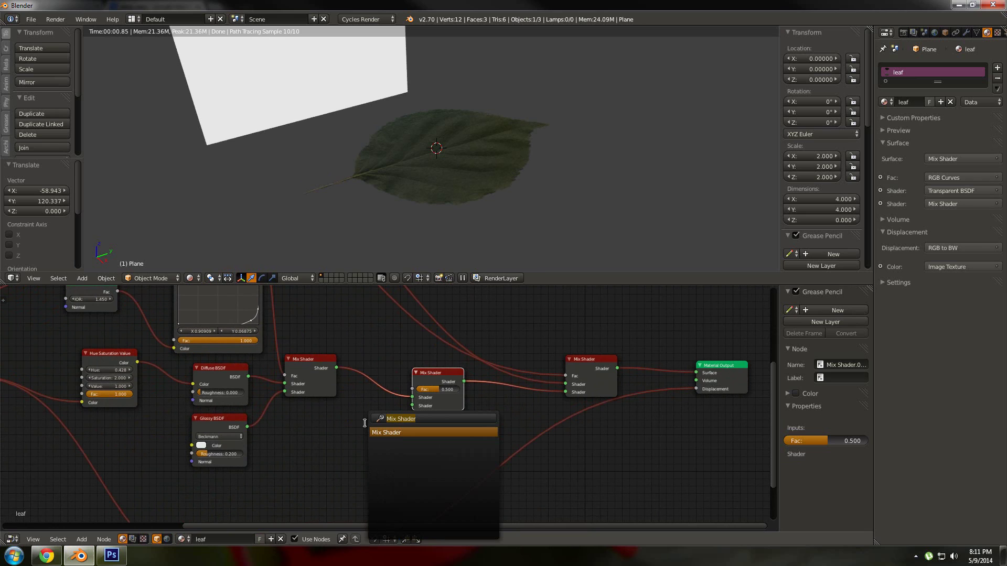
type("trans")
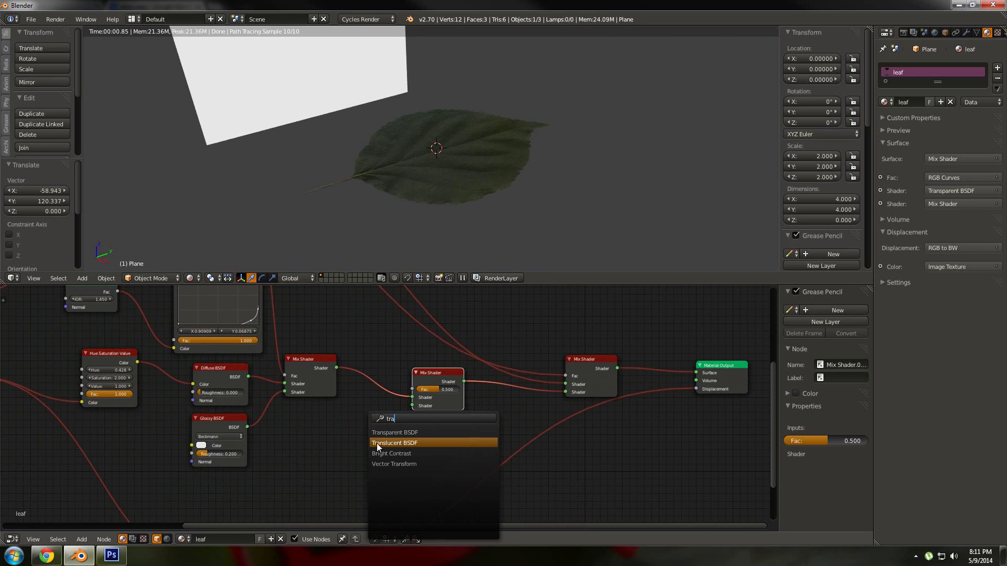
left_click(377, 443)
left_click(344, 437)
left_click_drag(345, 431, 412, 406)
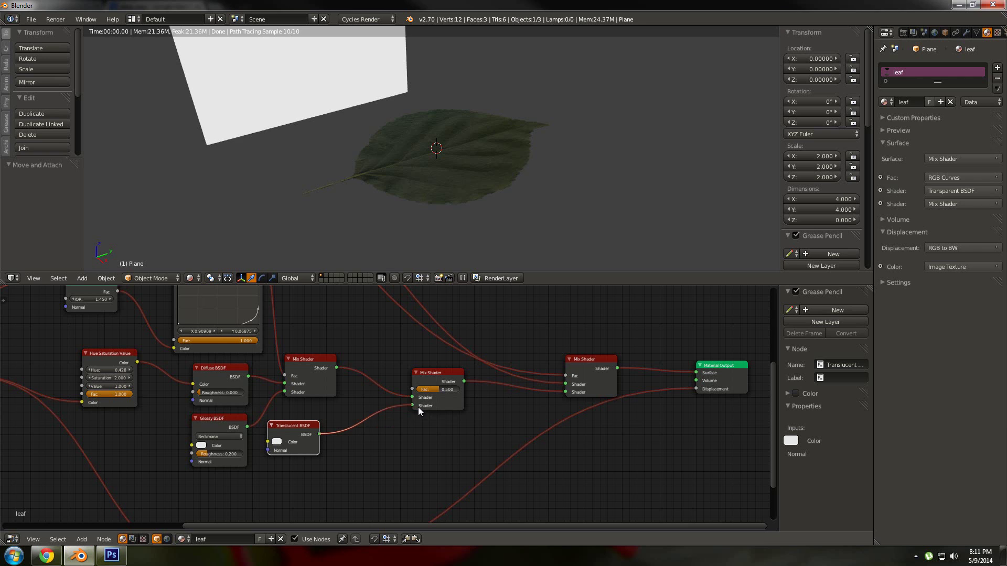
Delete the white light plane Plane.002.
right_click(342, 72)
key("x")
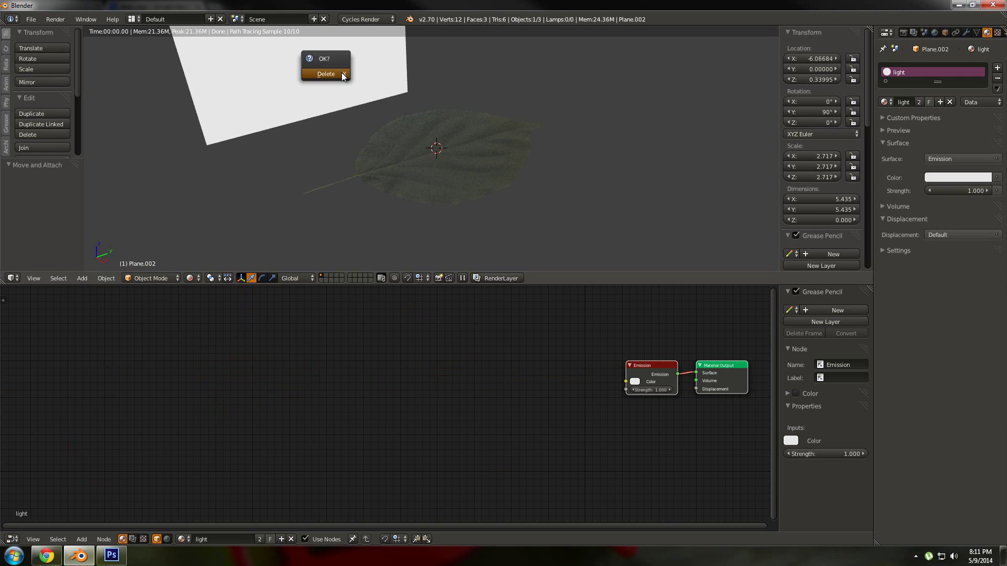
left_click(341, 74)
Set the World colour to black.
left_click(912, 32)
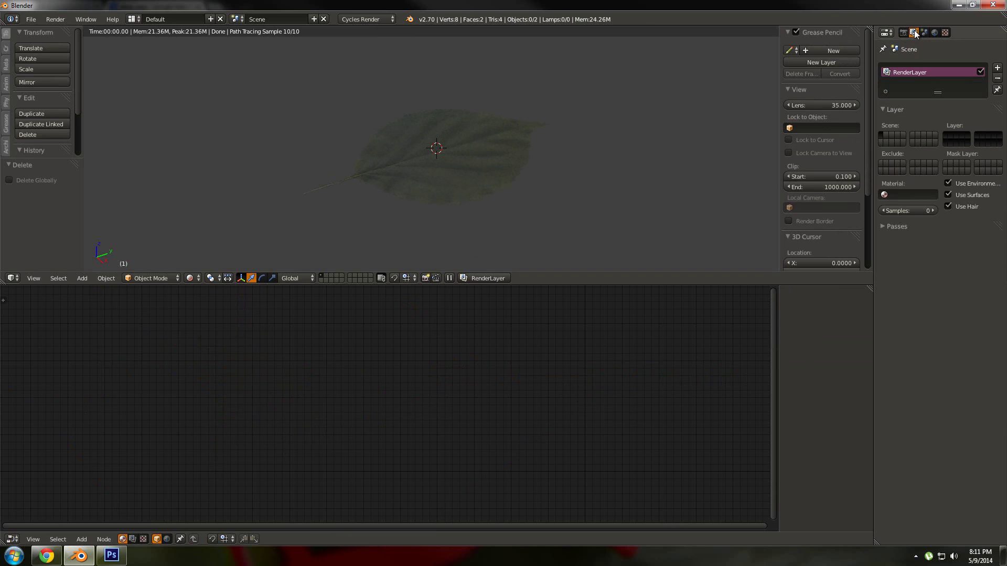
left_click(935, 32)
left_click(958, 136)
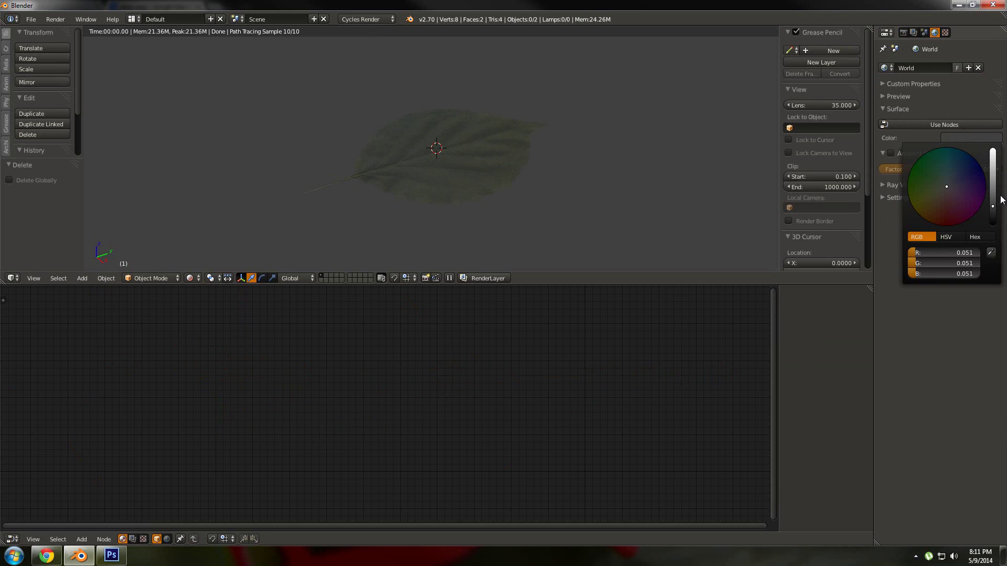
left_click_drag(994, 216, 995, 255)
On the leaf, feed Hue Saturation Value Color into Translucent BSDF and set Mix Fac to 0.227.
middle_click_drag(503, 230, 458, 148)
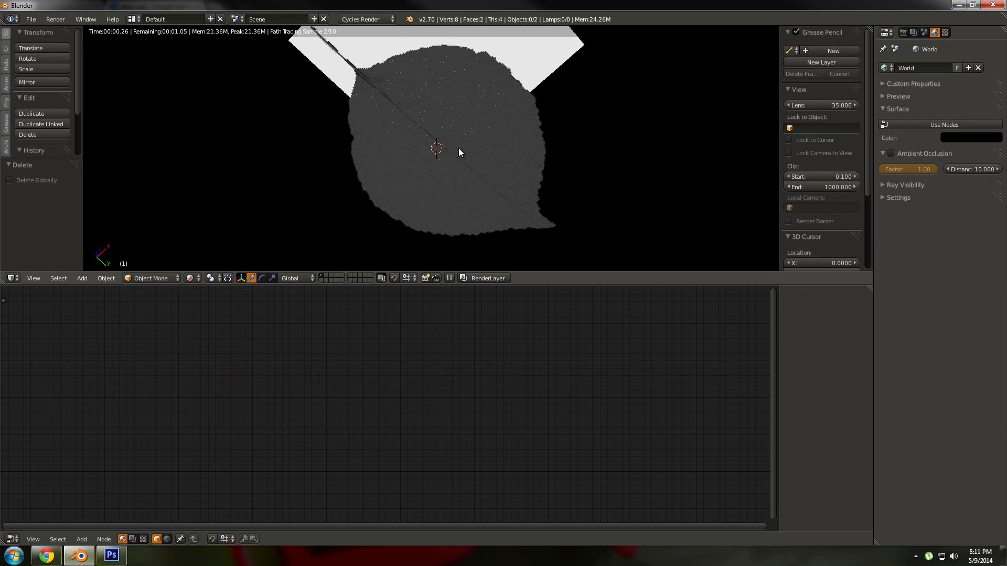
right_click(458, 148)
middle_click_drag(368, 429, 493, 460)
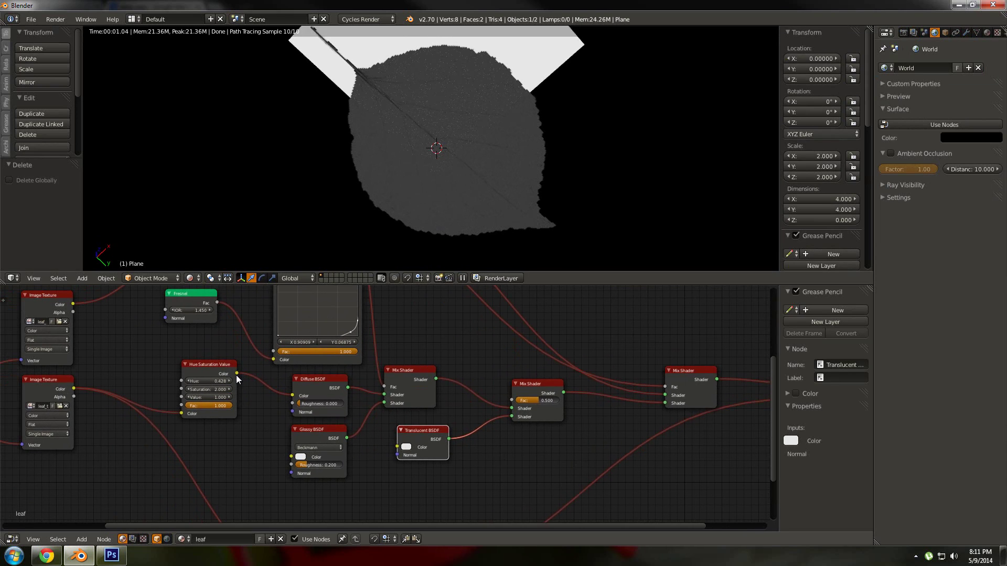
left_click_drag(237, 375, 397, 448)
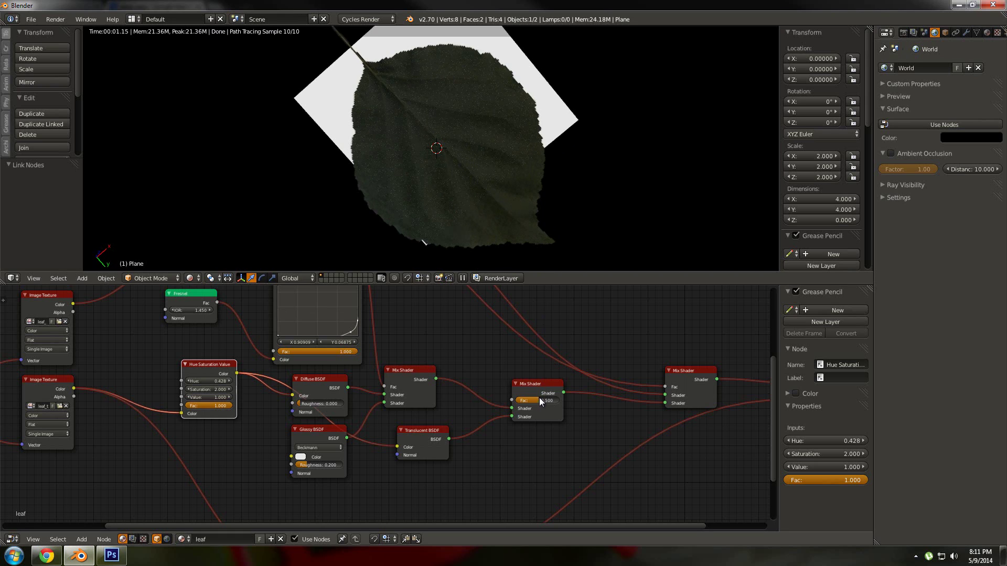
left_click_drag(538, 401, 527, 401)
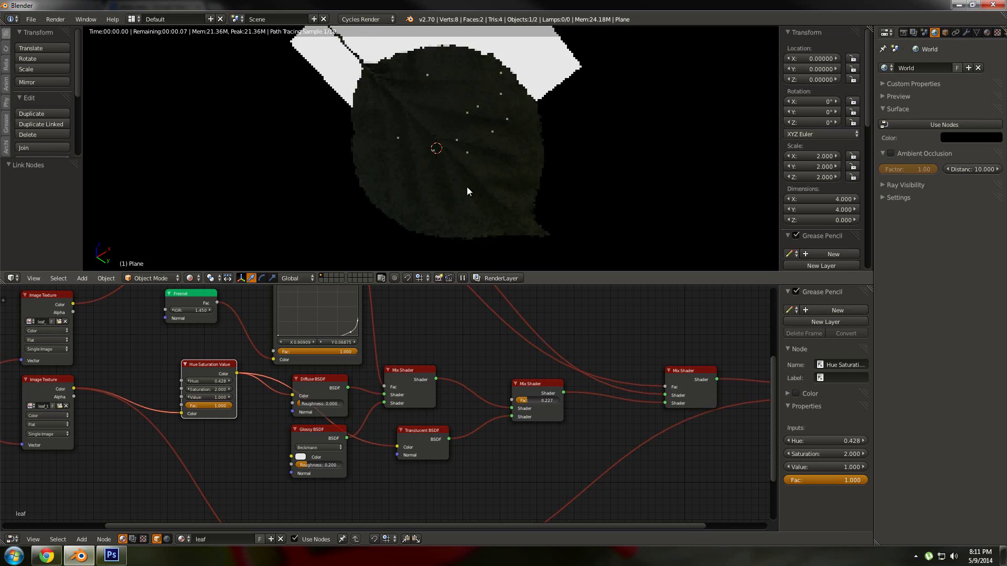
Orbit around the leaf and switch the viewport to solid shading.
mouse_move(467, 186)
middle_mouse_down()
mouse_move(466, 221)
mouse_move(467, 157)
mouse_move(456, 186)
middle_mouse_up()
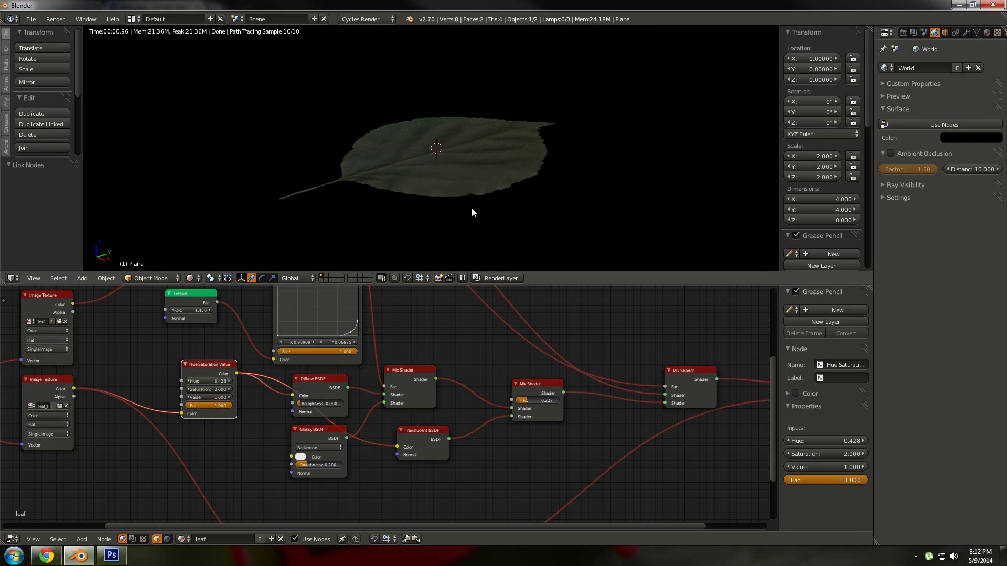
mouse_move(483, 222)
middle_mouse_down()
mouse_move(499, 229)
mouse_move(494, 216)
middle_mouse_up()
key("shift+z")
Stack two duplicates of the leaf plane above it along the Z axis.
scroll(449, 225, "down", 4)
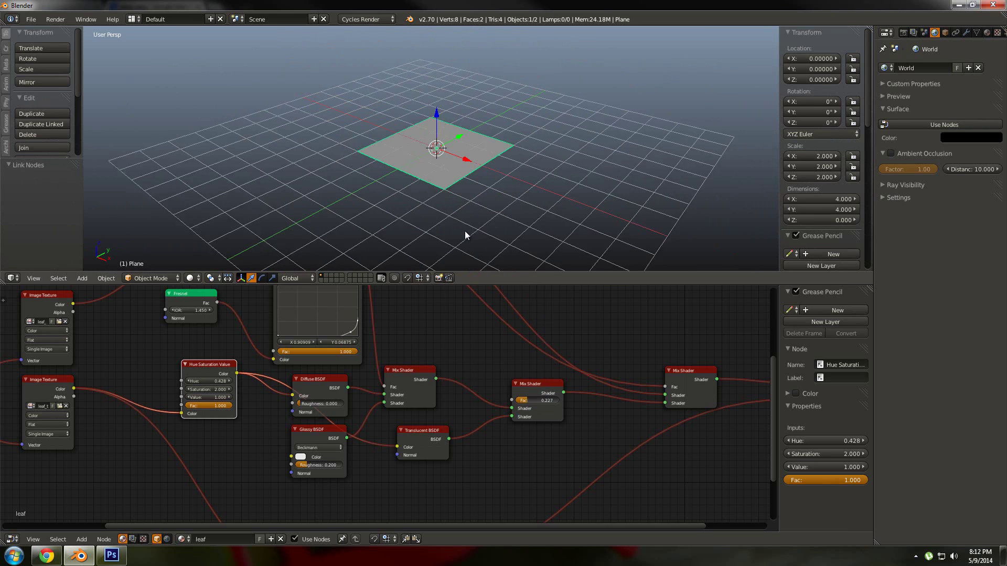
key("shift+d")
key("z")
left_click(477, 207)
key("shift+d")
key("z")
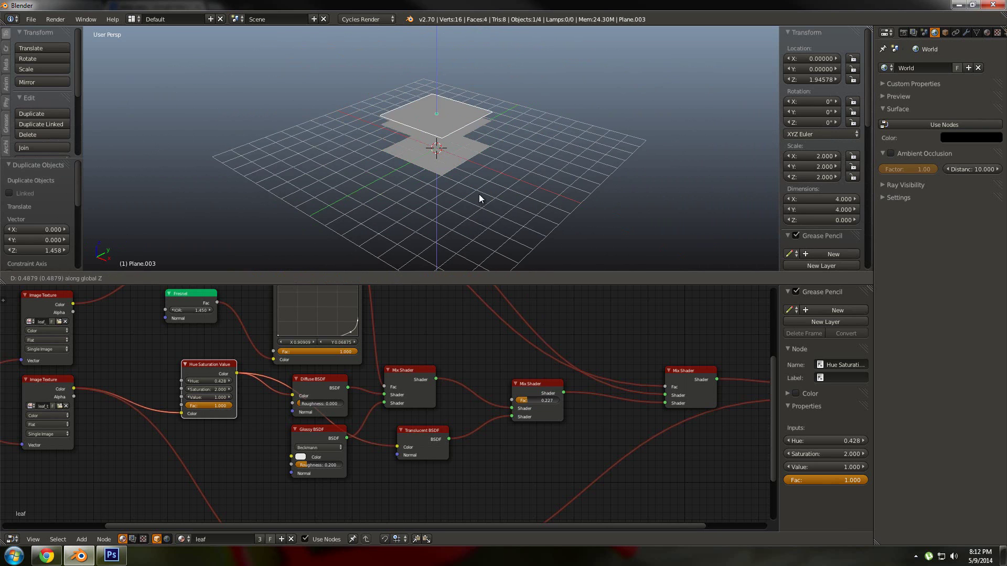
left_click(481, 175)
Box-select the three stacked leaf planes.
middle_click_drag(481, 175, 383, 86)
key("a")
key("b")
left_click_drag(383, 87, 486, 201)
Set Viewport Shading to Rendered to view the layered leaves from below.
middle_click_drag(486, 200, 250, 294)
left_click(191, 278)
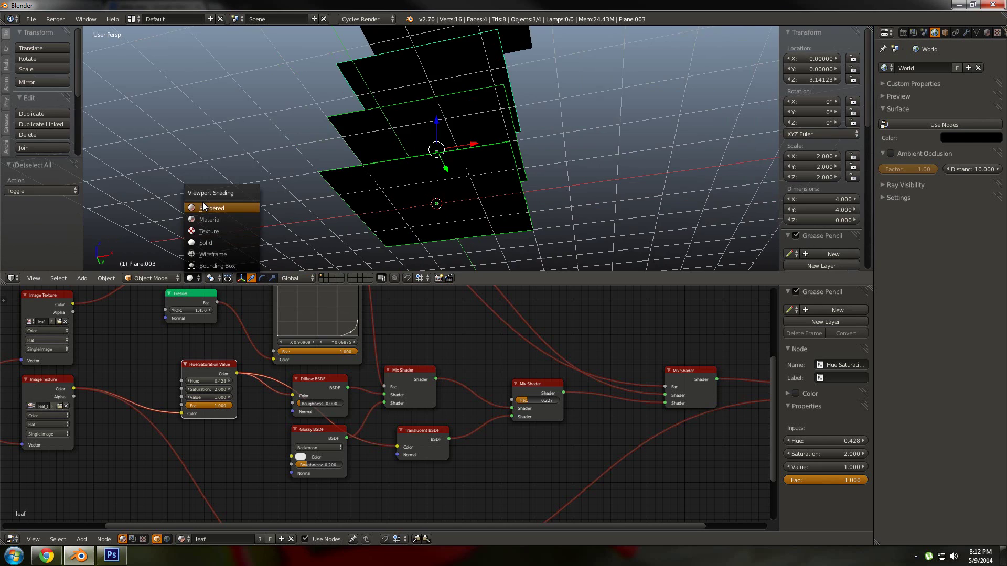
left_click(242, 208)
middle_click_drag(435, 203, 448, 184)
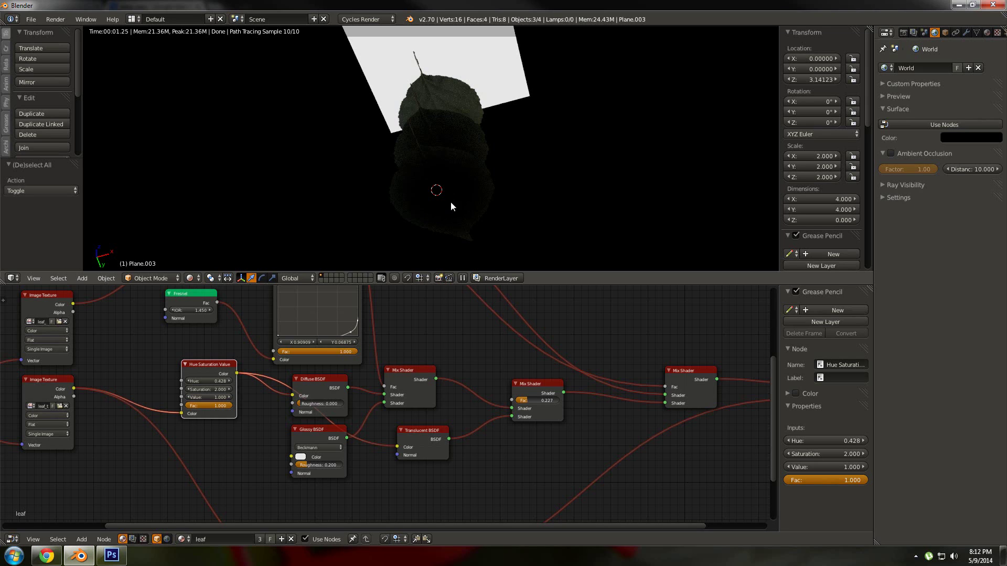
mouse_move(449, 207)
middle_mouse_down()
mouse_move(450, 240)
mouse_move(452, 188)
middle_mouse_up()
middle_click_drag(458, 151, 477, 171)
middle_click_drag(490, 353, 499, 398)
scroll(524, 404, "down", 5)
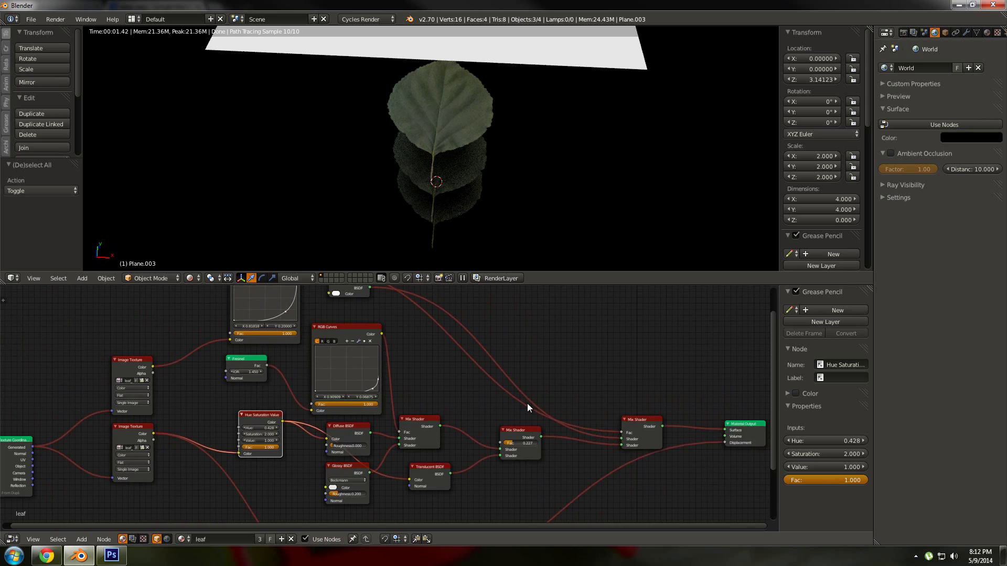
middle_click_drag(506, 355, 468, 388)
scroll(461, 372, "down", 1)
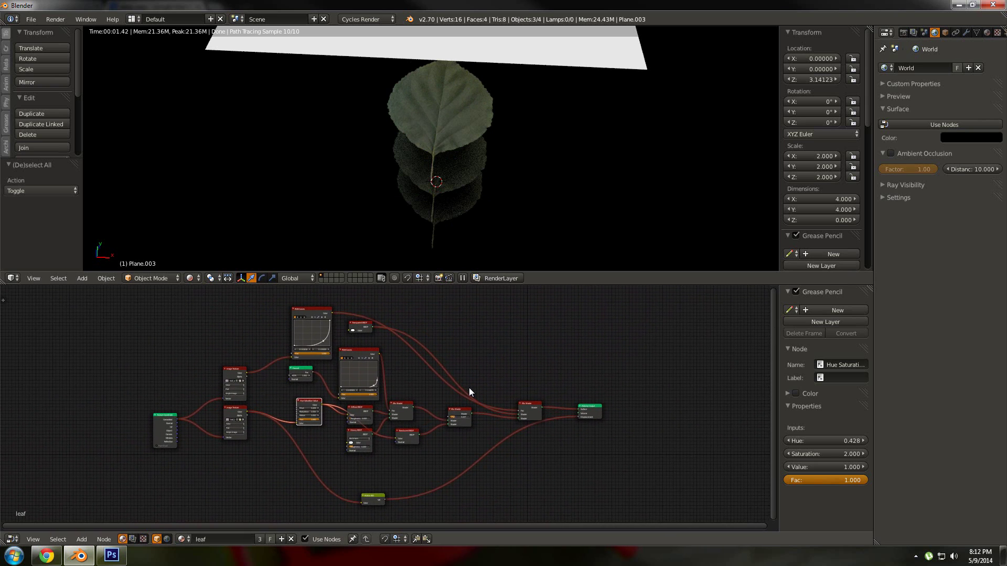